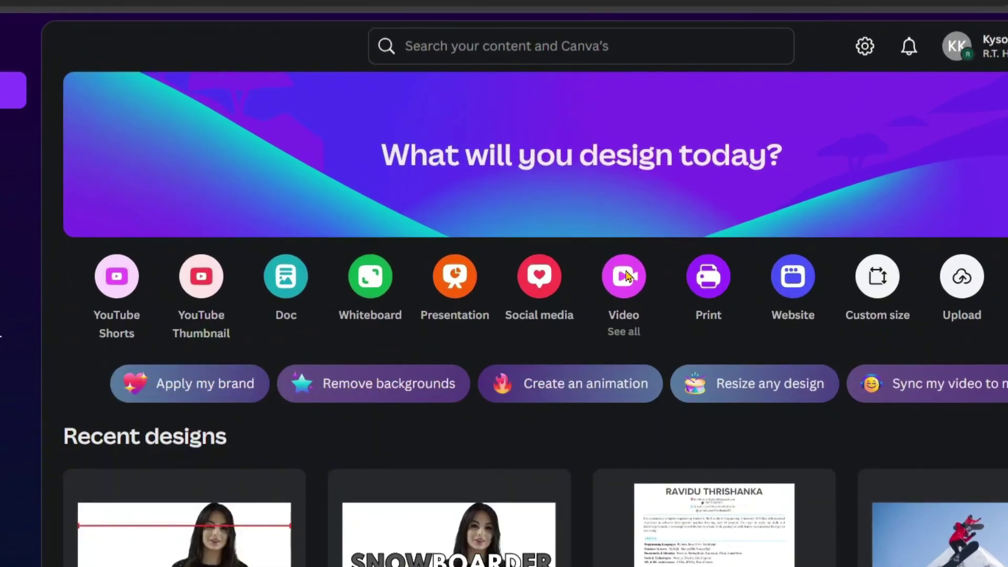
Create a blank landscape video design
left_click(624, 276)
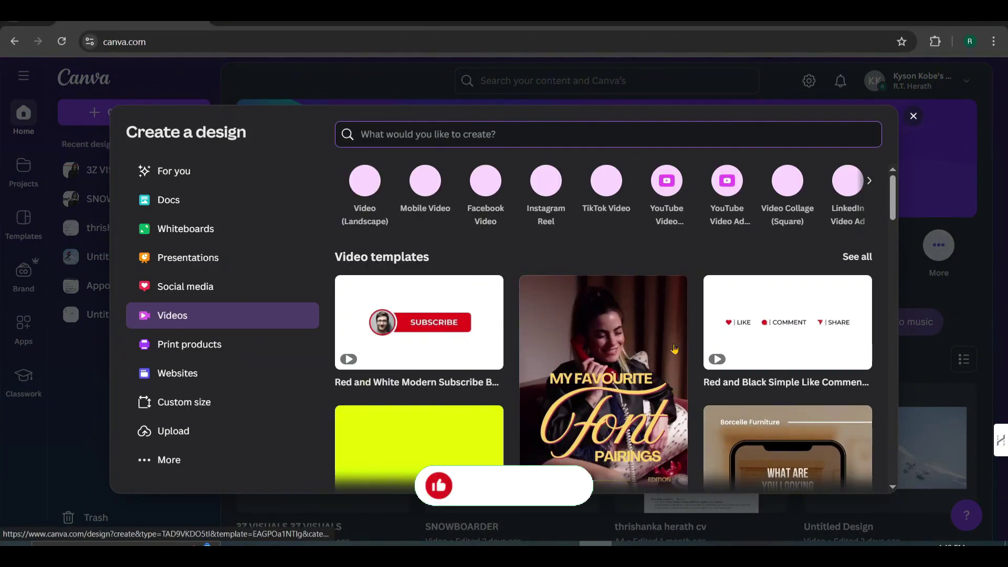
left_click(365, 182)
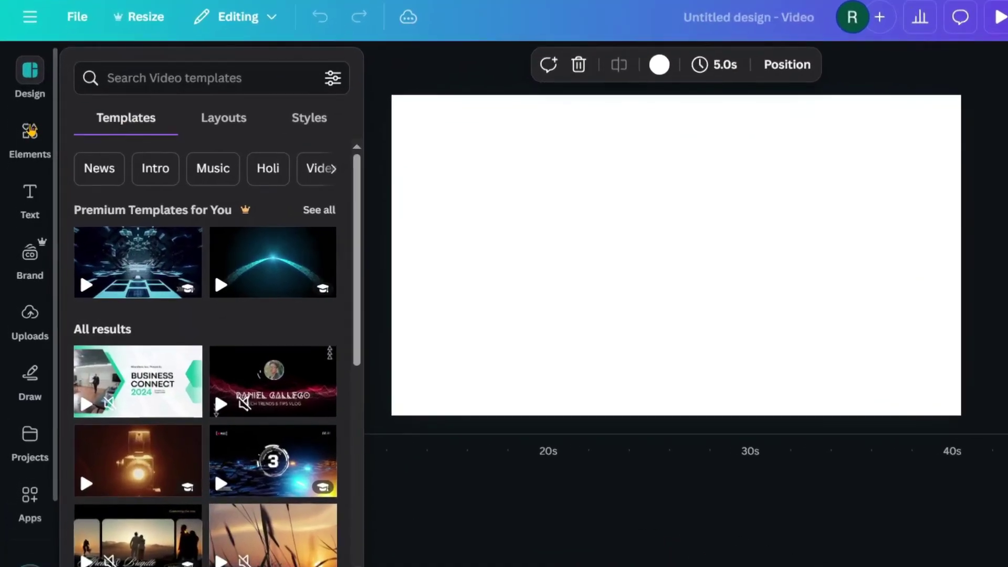
Search the elements for "presenter" videos and add the 16-second clip of the woman in black to the page
left_click(23, 167)
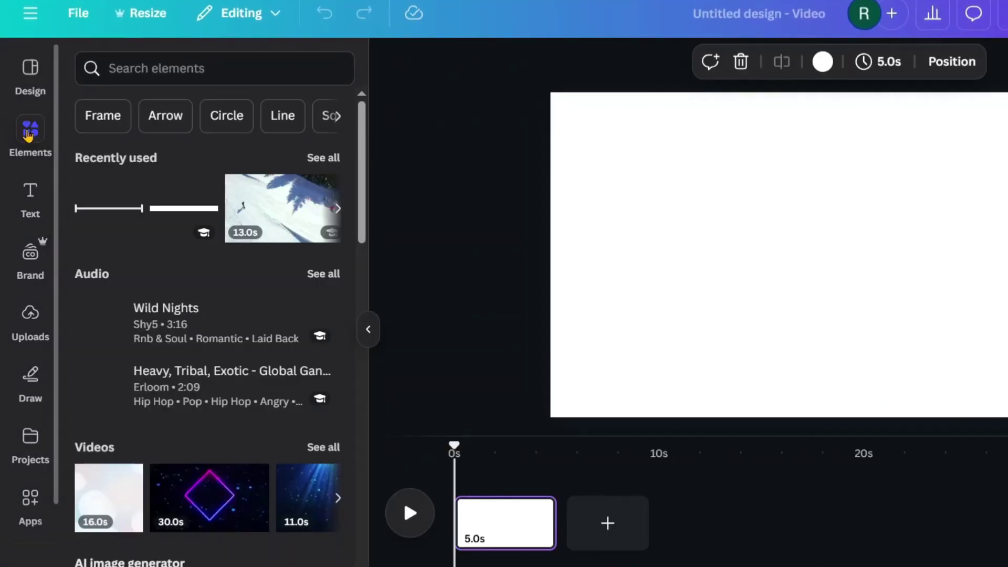
left_click(126, 64)
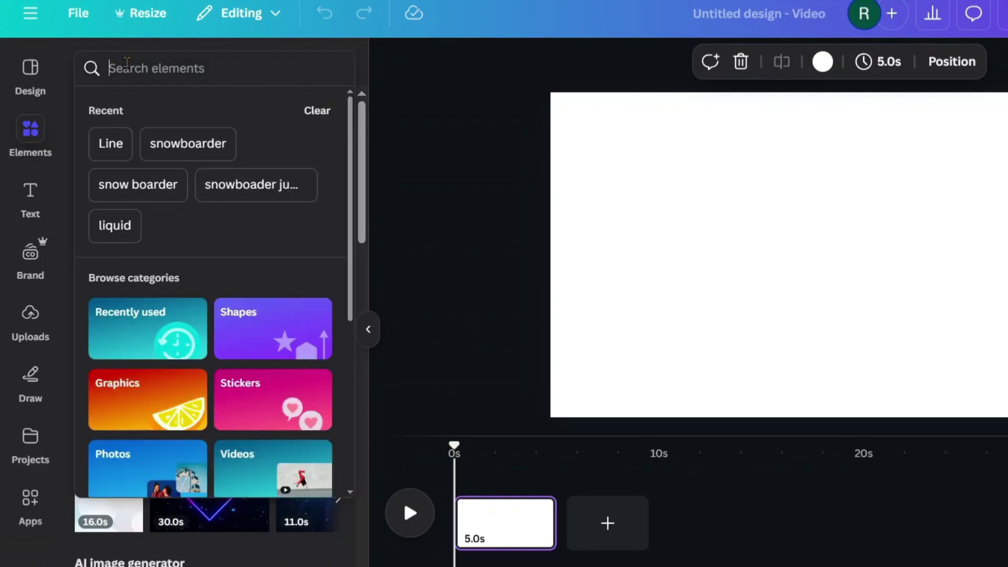
type("presenter")
key("Return")
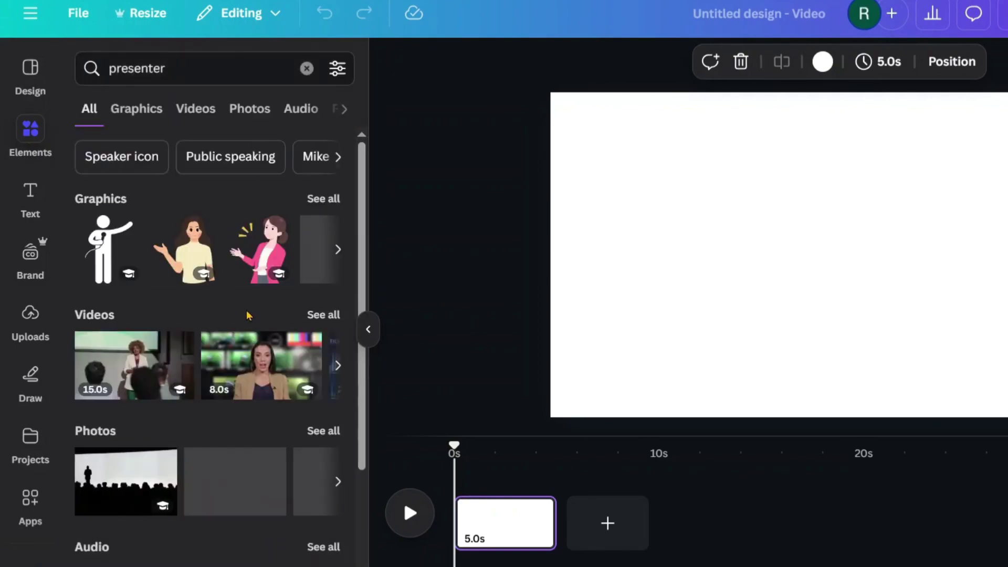
left_click(336, 315)
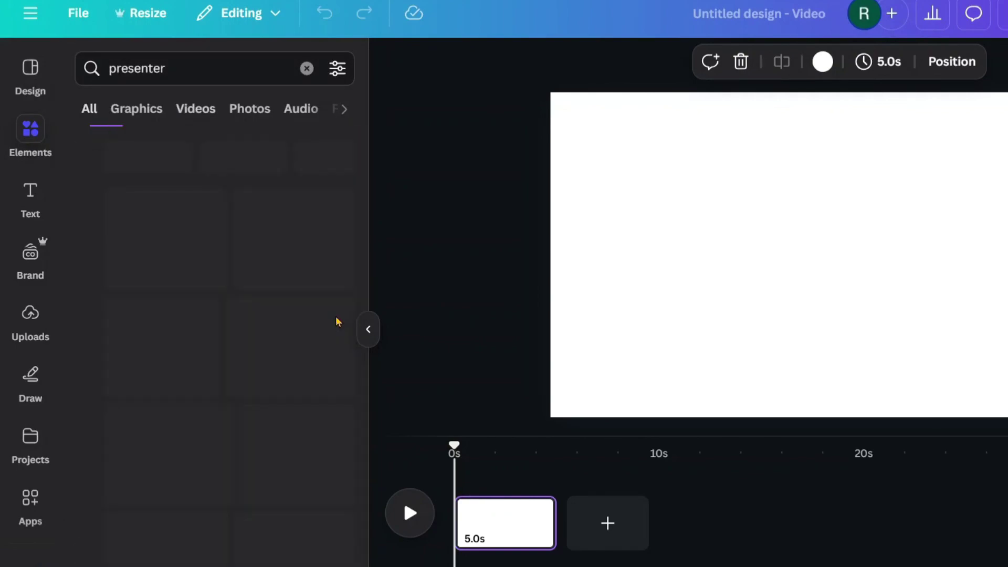
scroll(269, 180, "down", 5)
scroll(157, 382, "up", 1)
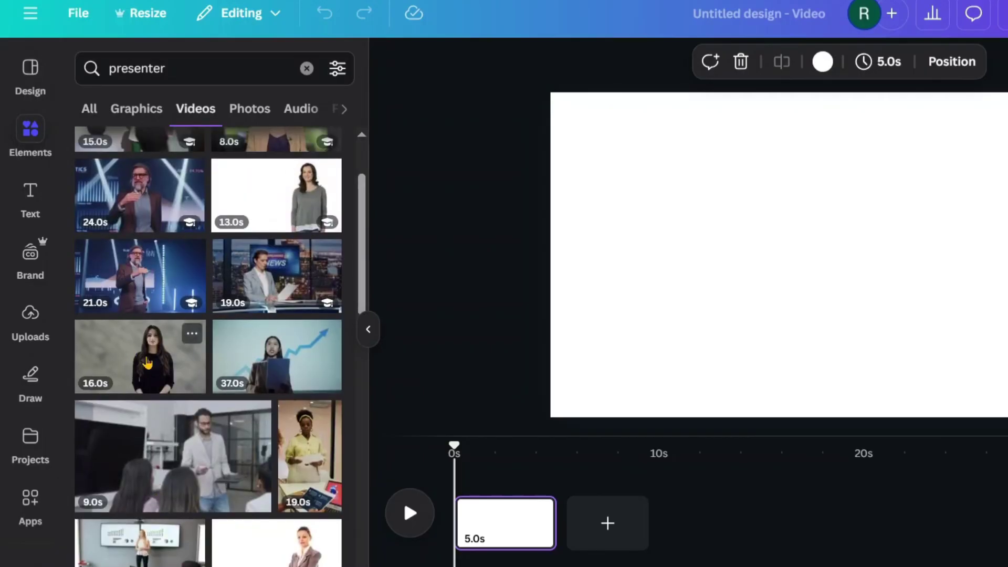
left_click(148, 362)
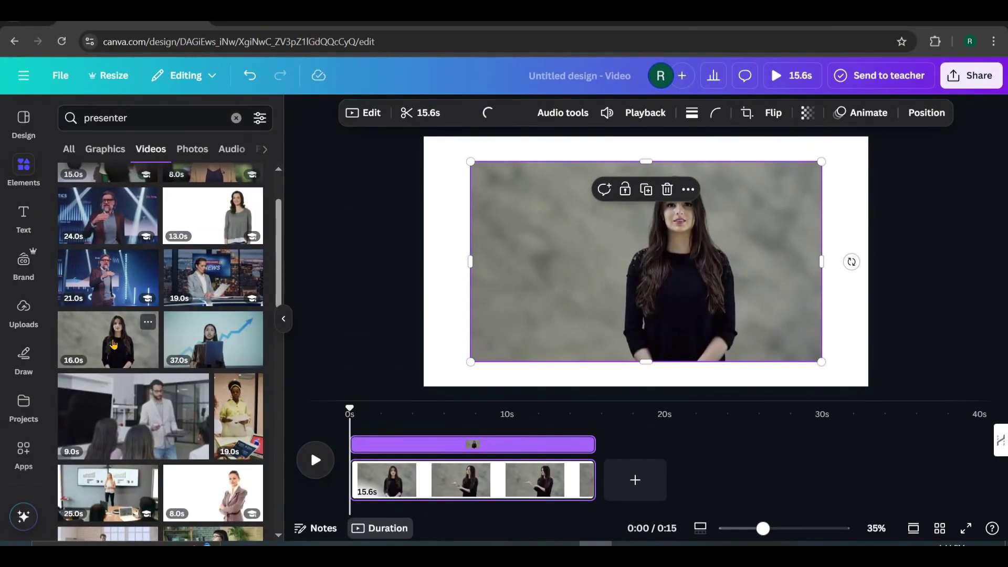
Set the presenter clip as the page's background video
left_click(325, 203)
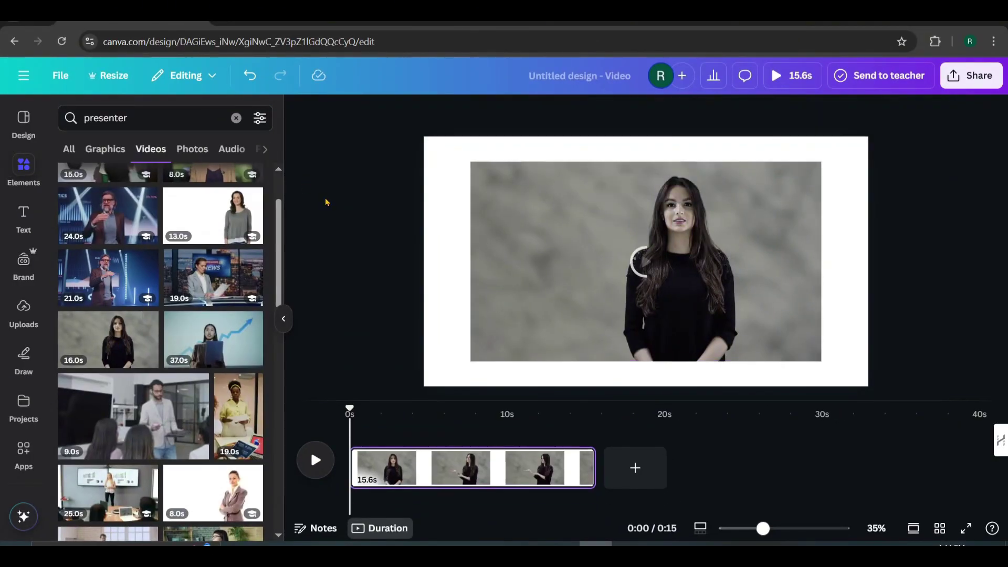
left_click(284, 318)
right_click(441, 260)
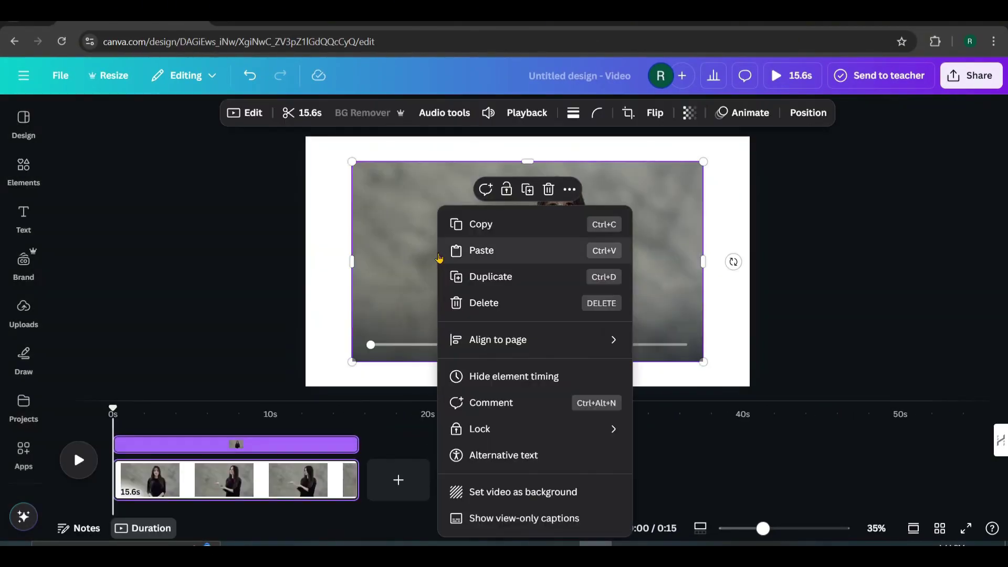
left_click(486, 492)
Preview the presenter clip up to the 9-second area and trim it to 9.5 s
left_click(78, 460)
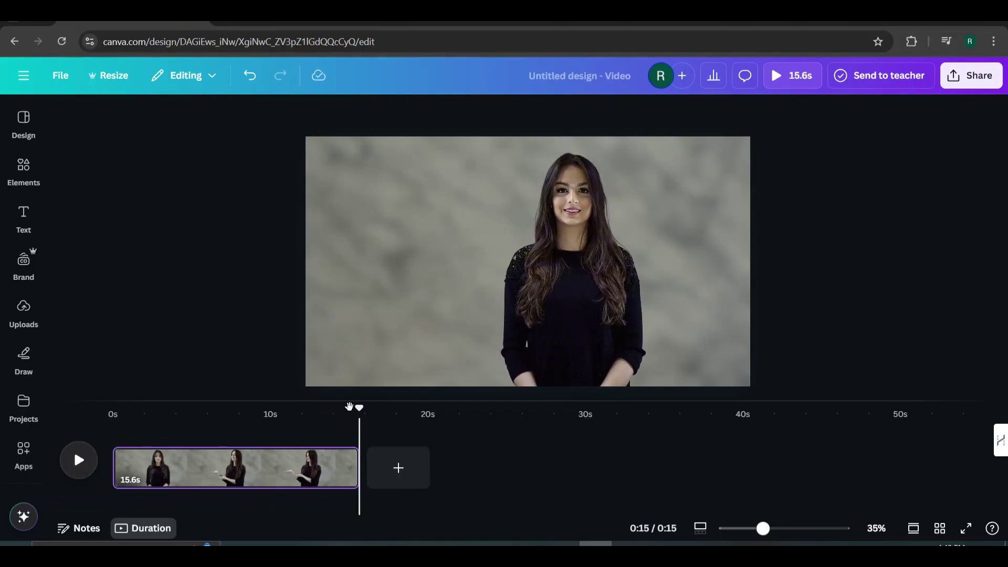
left_click_drag(140, 420, 262, 430)
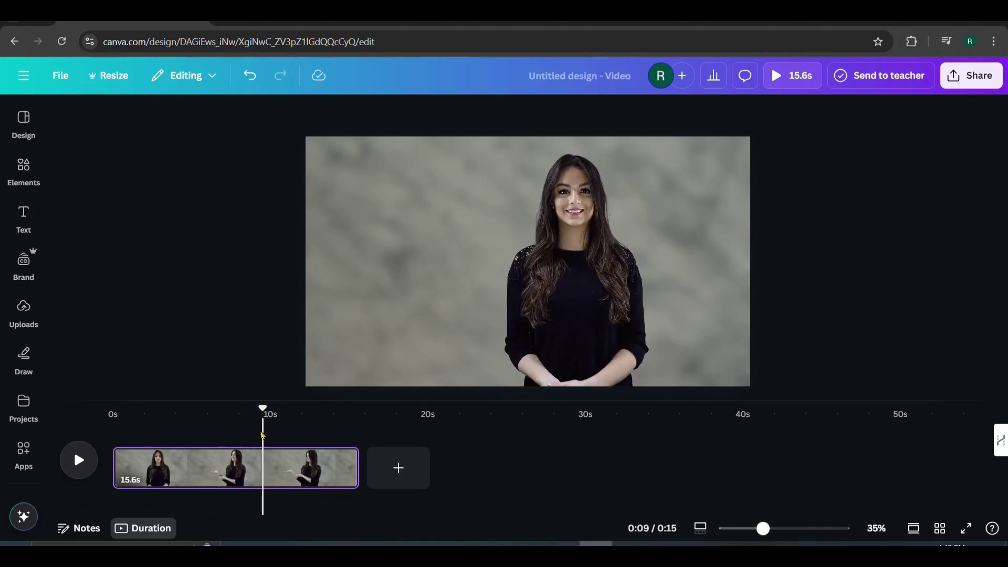
left_click(468, 231)
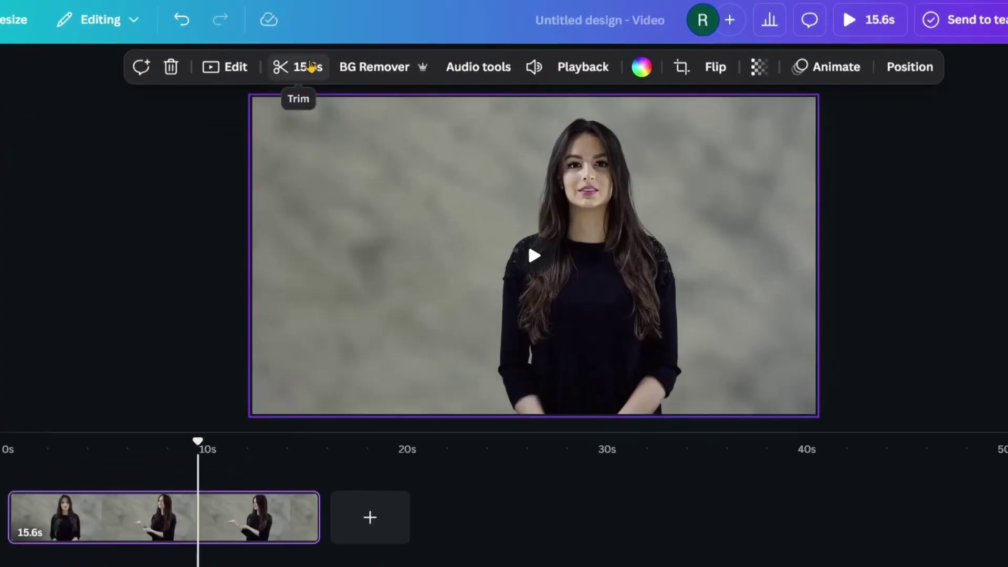
left_click(306, 62)
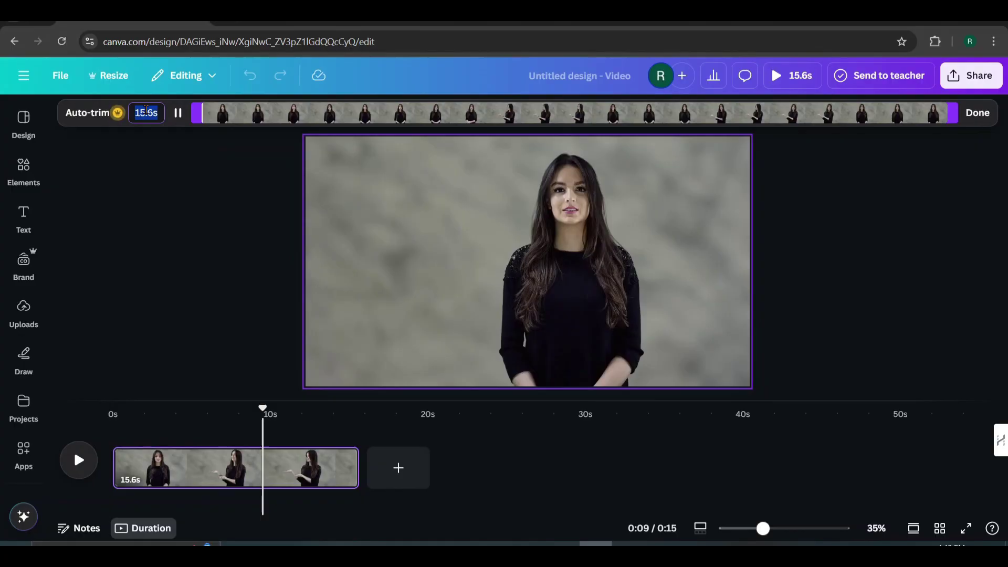
left_click(977, 112)
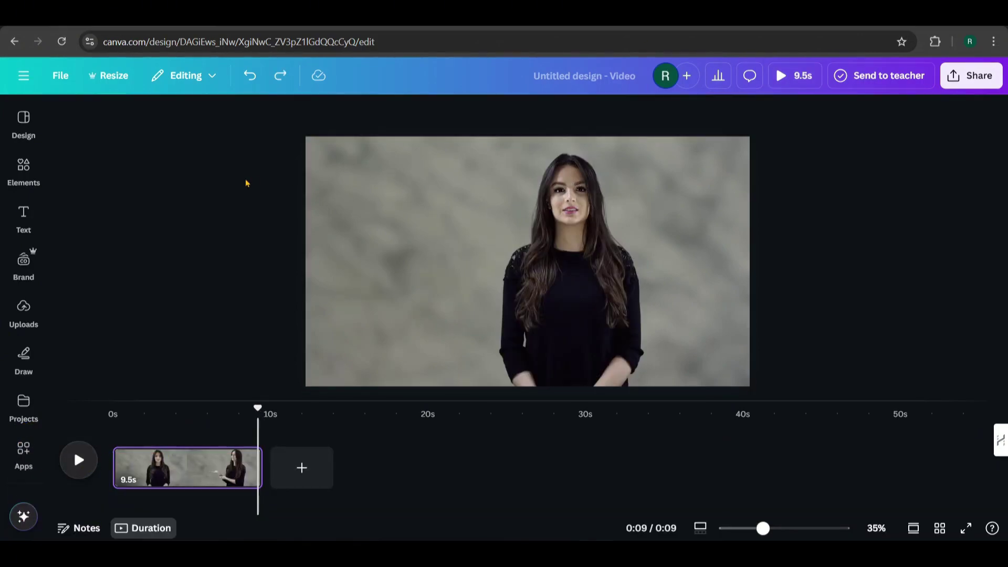
Add a straight line and stretch it horizontally across most of the frame at the presenter's eye level
left_click(27, 166)
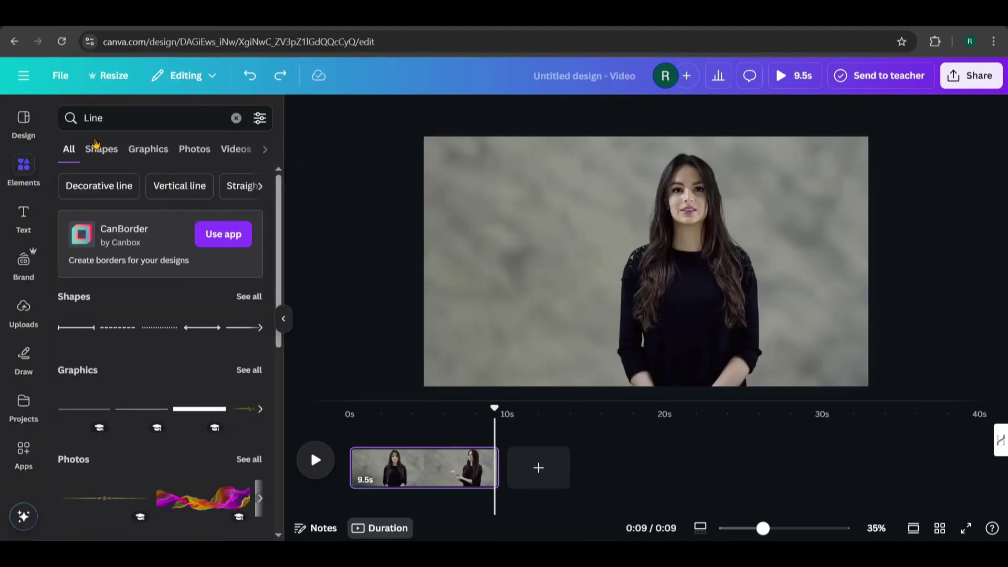
left_click(182, 114)
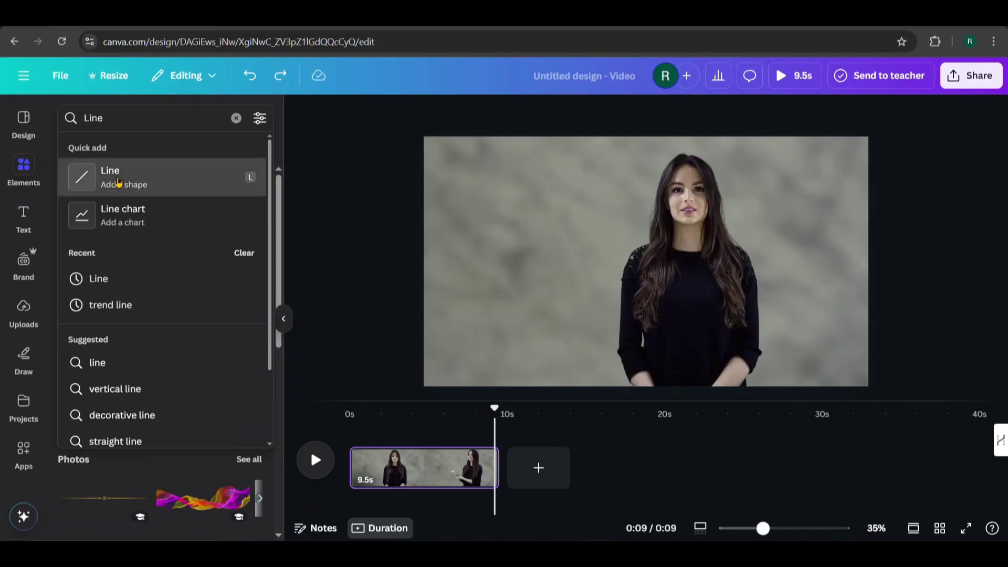
left_click(120, 181)
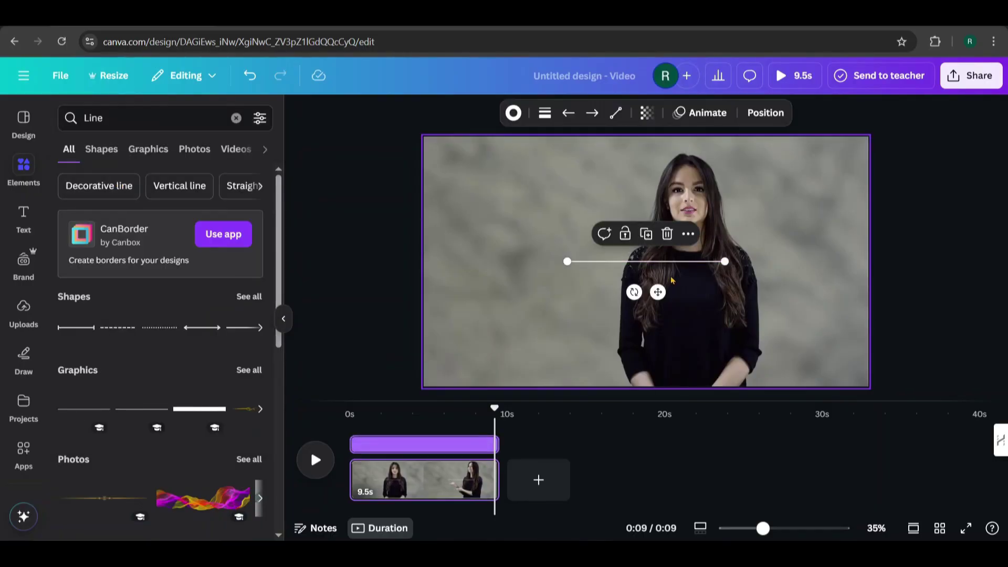
left_click_drag(657, 292, 685, 234)
left_click_drag(598, 189, 469, 189)
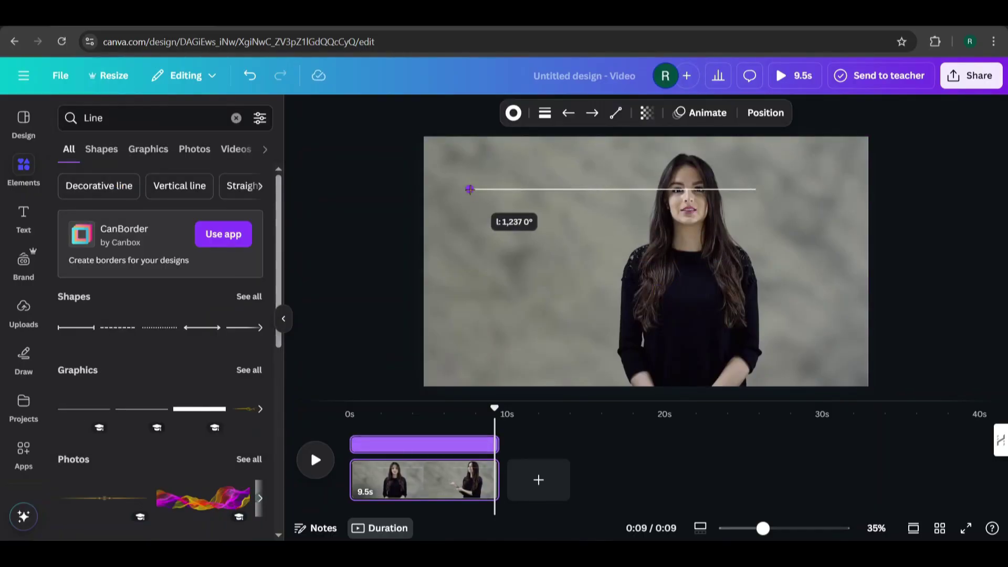
left_click_drag(756, 189, 824, 187)
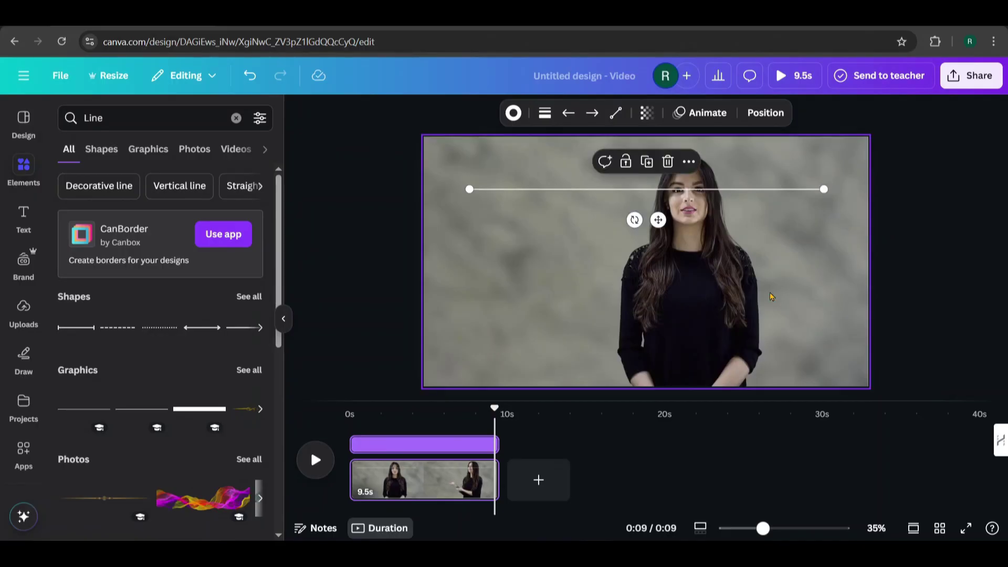
Duplicate the eye-level line, rotate the copy to -90°, and place it vertically over the presenter's face
left_click(632, 202)
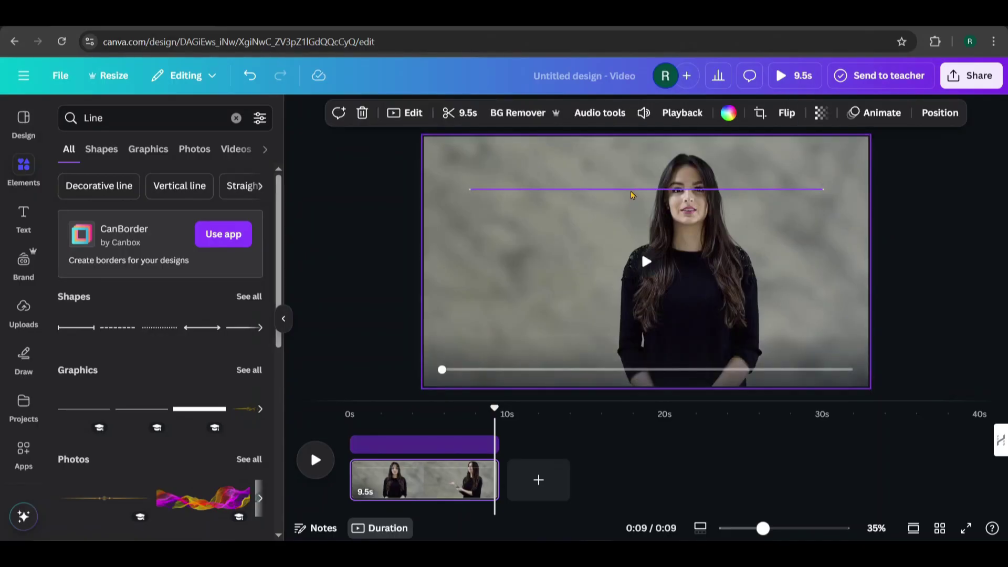
left_click(631, 190)
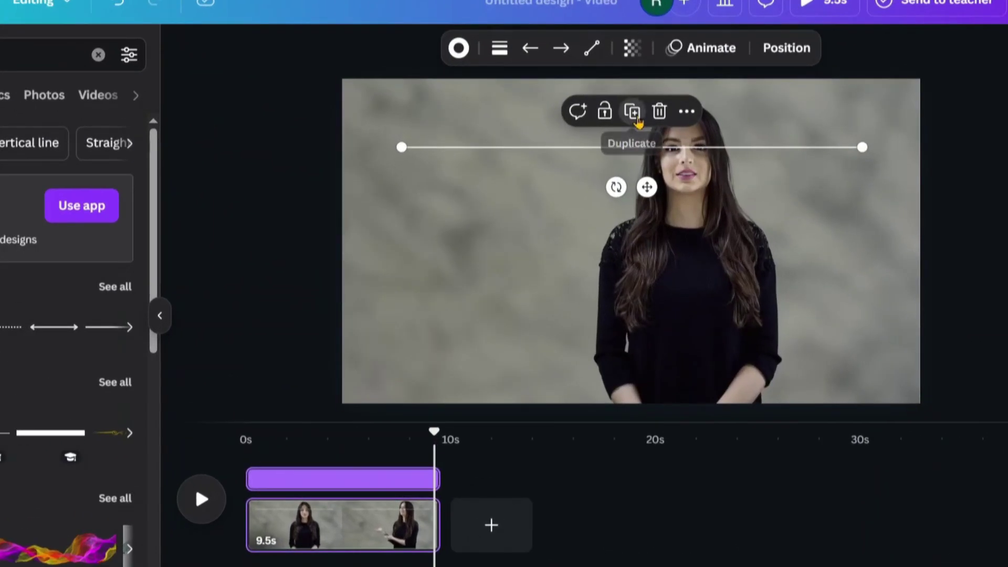
left_click(636, 118)
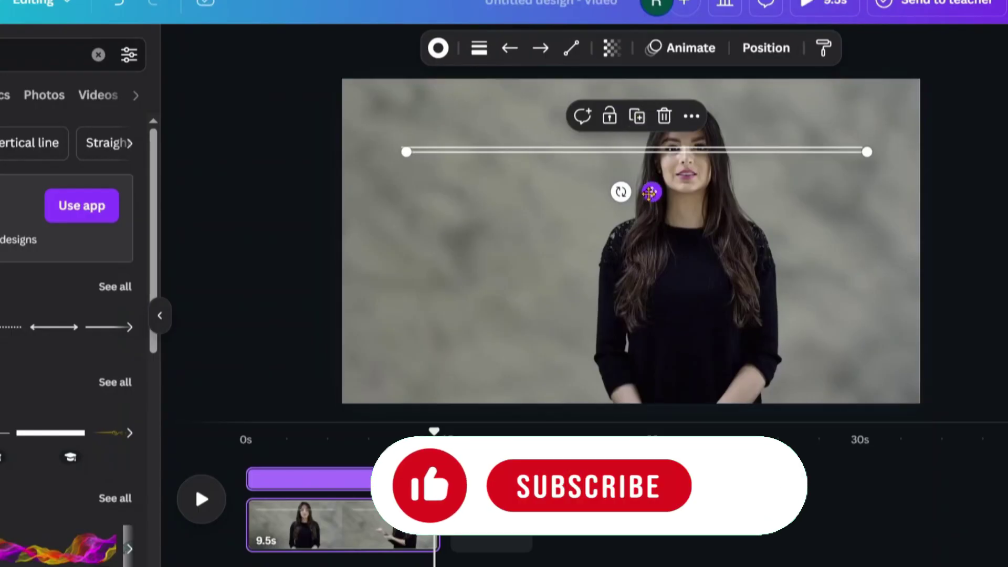
left_click_drag(651, 192, 713, 245)
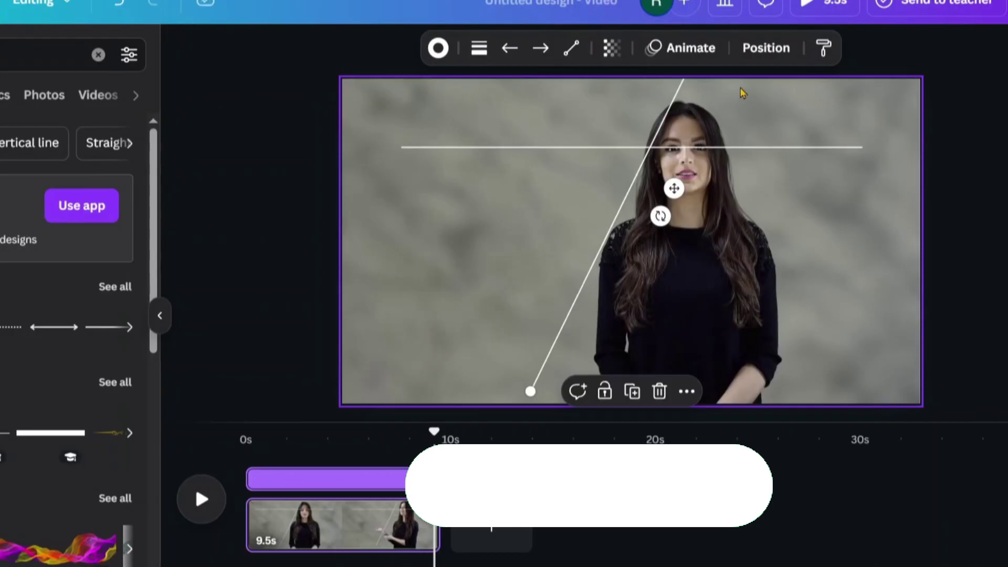
left_click(766, 47)
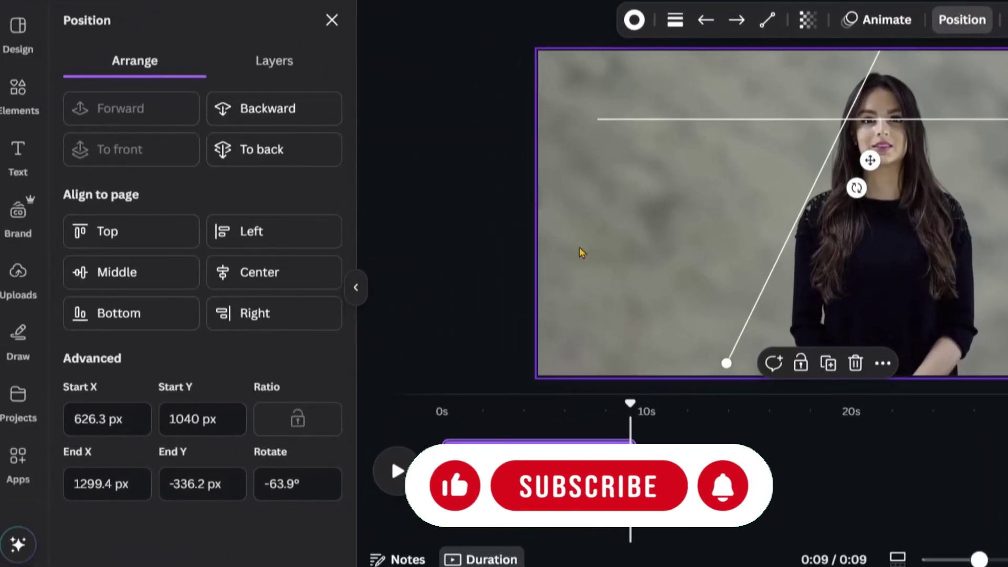
left_click(290, 481)
type("-9")
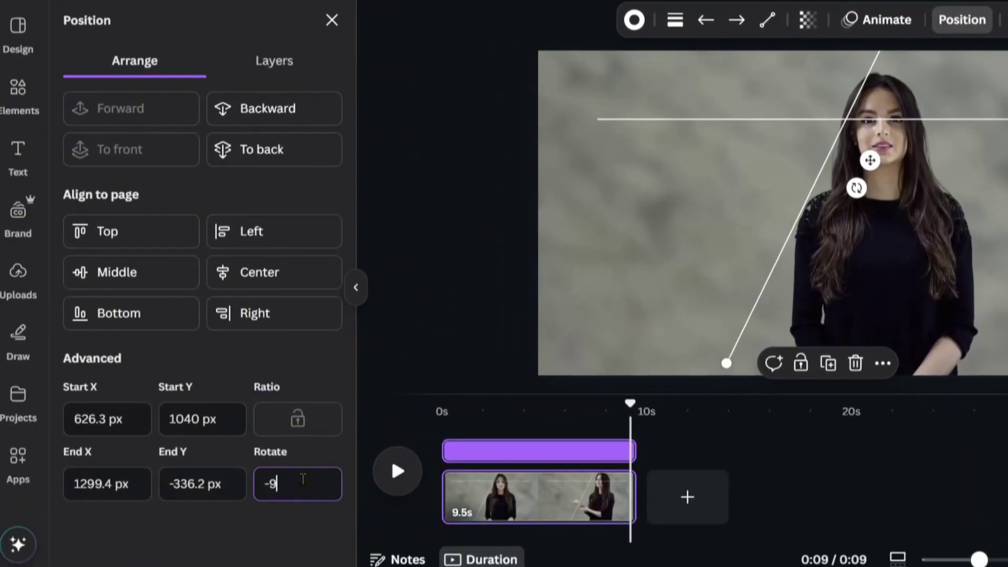
type("0")
key("Return")
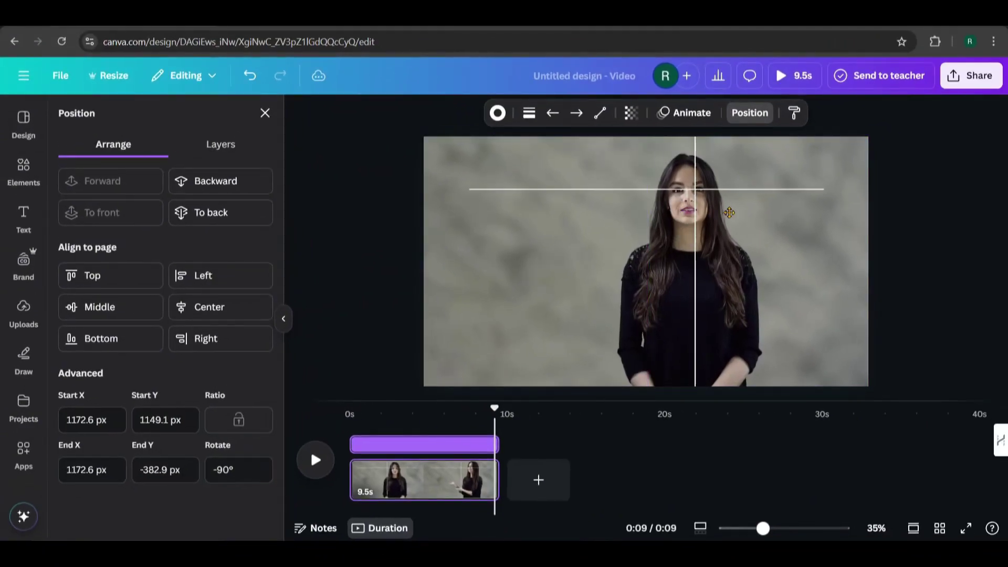
left_click_drag(729, 212, 727, 213)
Split the clip at about 4.5 s and again at about 7.8 s to get three segments
left_click(500, 430)
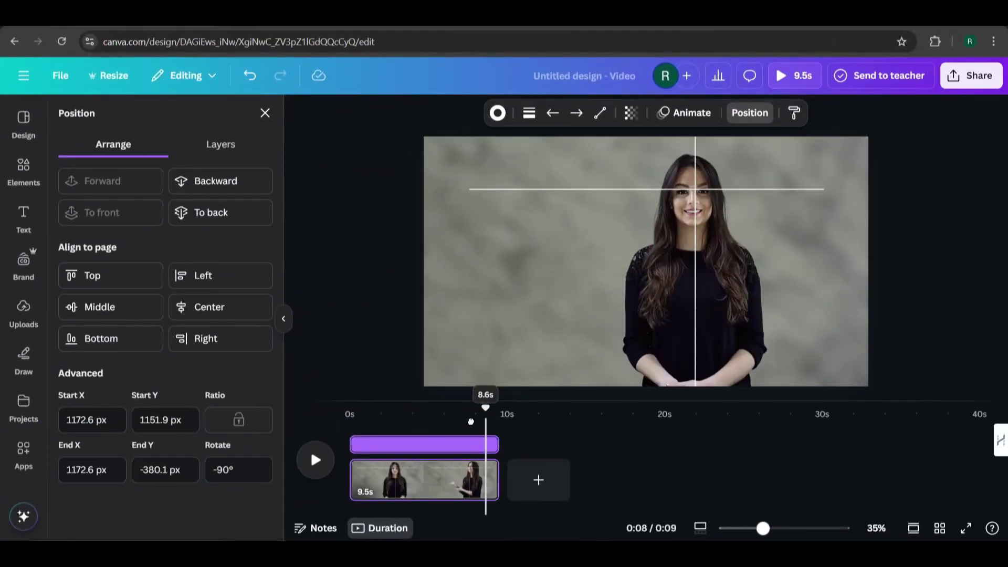
left_click_drag(471, 422, 422, 420)
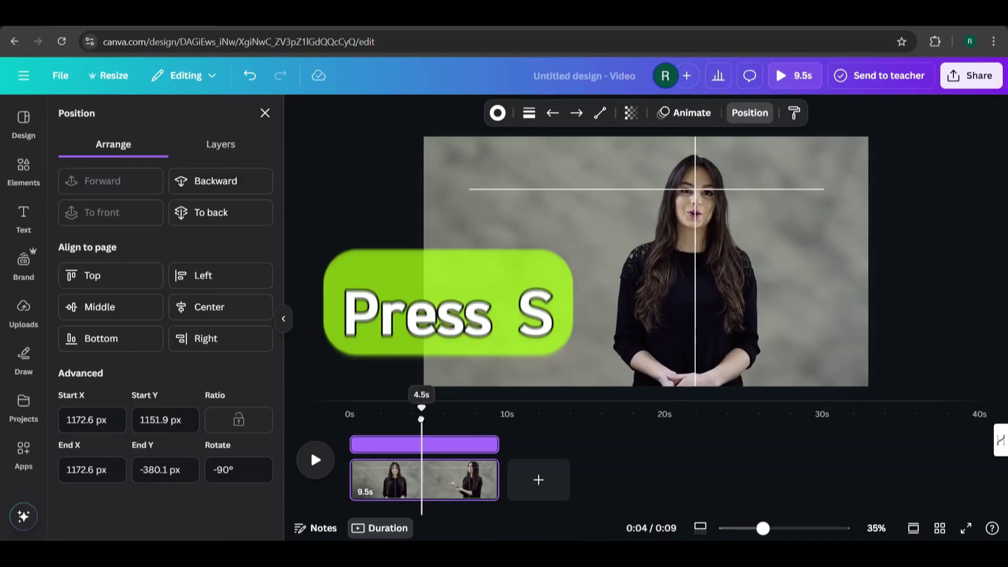
key("s")
left_click_drag(422, 422, 473, 416)
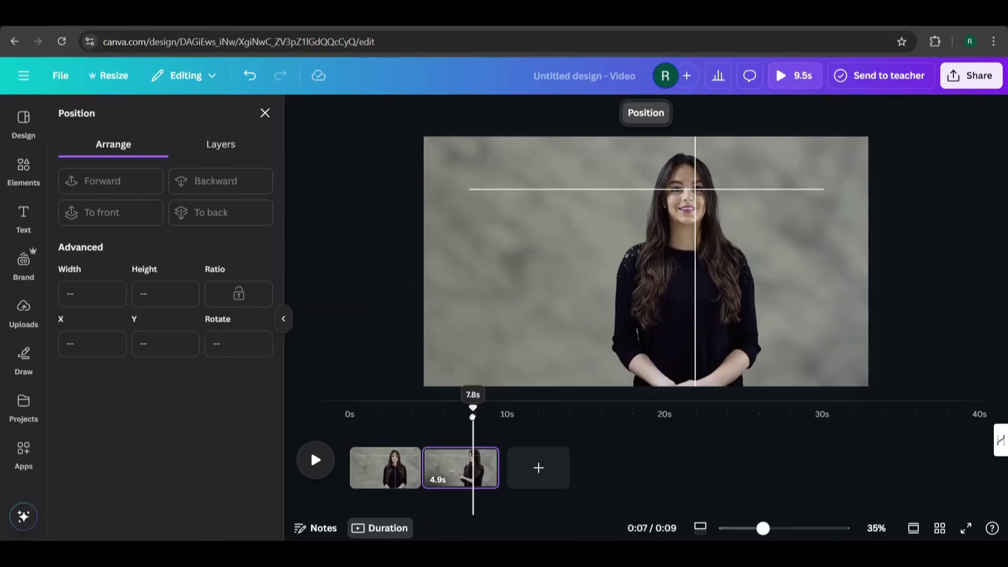
key("s")
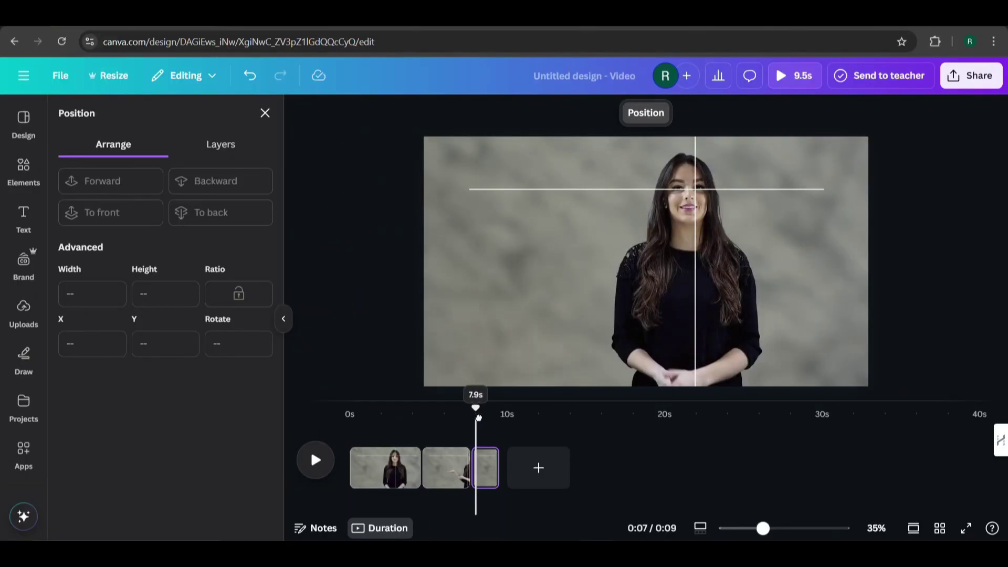
Detach the first segment's video from the background and move it beneath both guide lines in the layer order
left_click(381, 468)
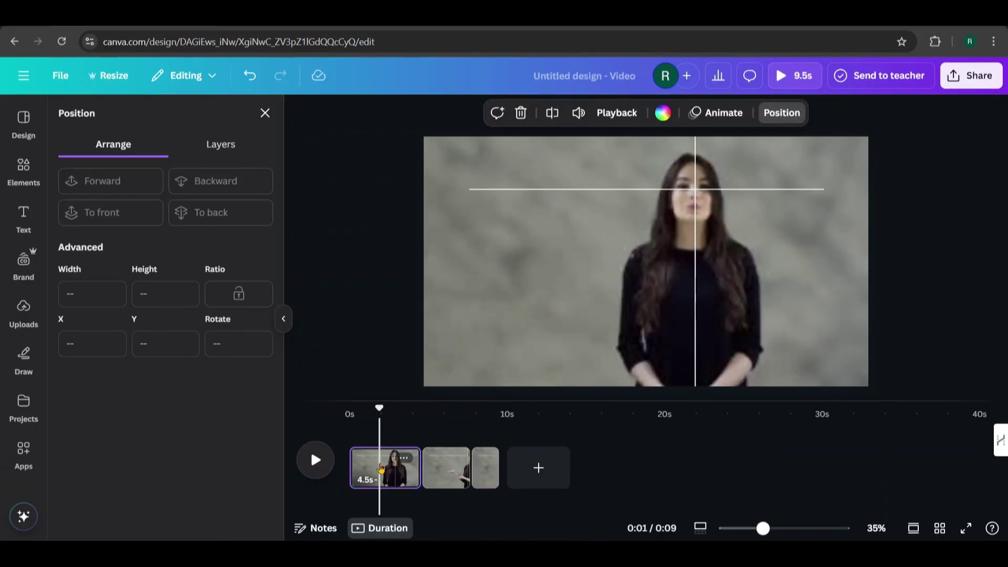
right_click(521, 272)
left_click(597, 490)
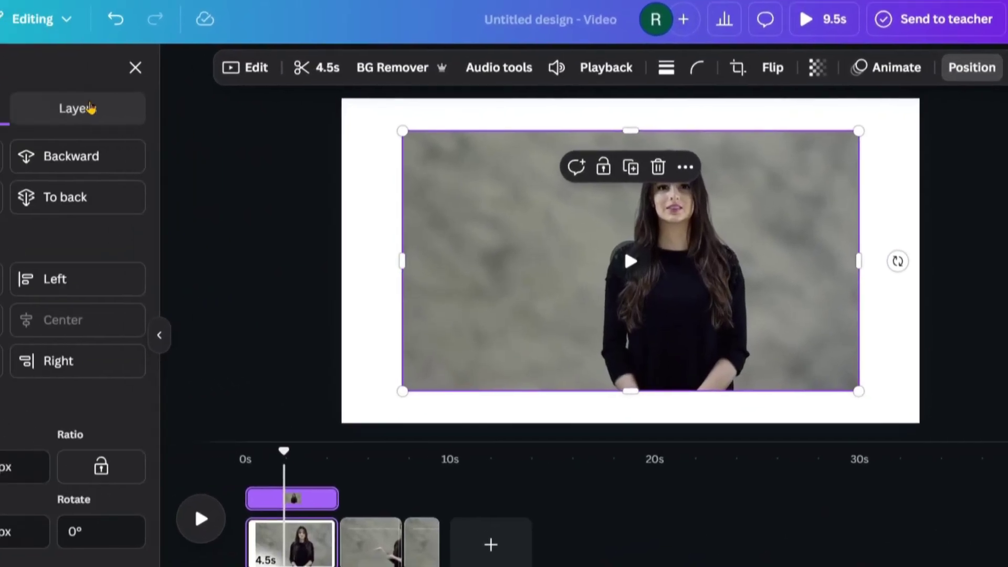
left_click(90, 108)
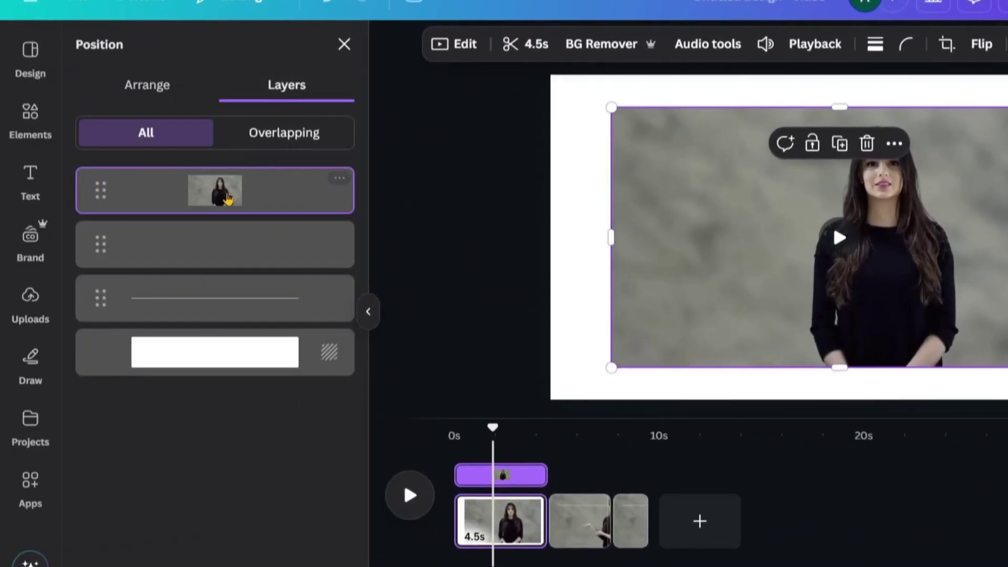
left_click_drag(223, 202, 213, 315)
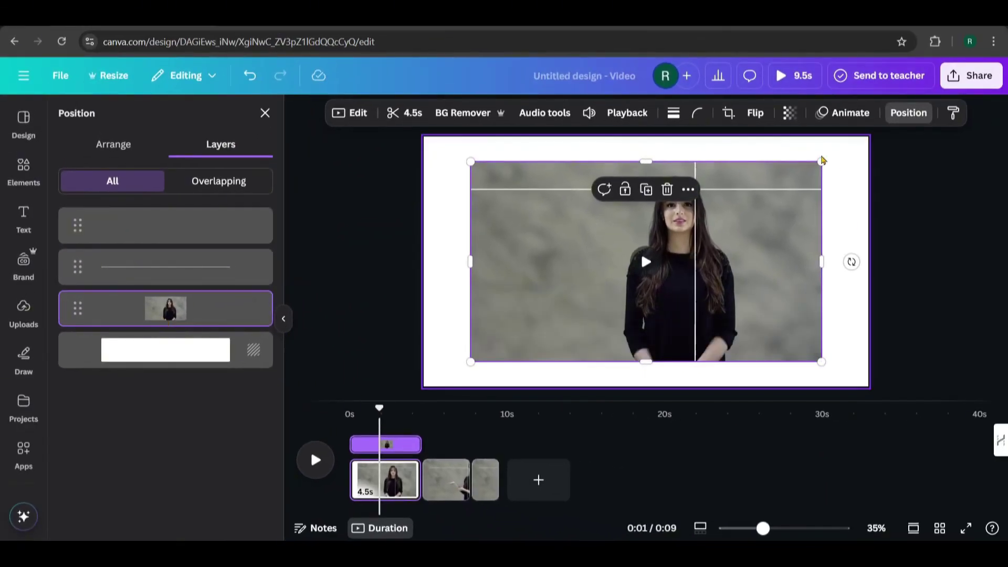
Enlarge the first segment's video beyond the frame, align the presenter's face with the guide lines, and compare it with the third segment
left_click_drag(819, 162, 916, 105)
left_click_drag(458, 360, 317, 449)
mouse_move(521, 317)
left_mouse_down()
mouse_move(544, 324)
mouse_move(535, 320)
left_mouse_up()
left_click_drag(380, 370, 430, 395)
left_click_drag(462, 389, 478, 390)
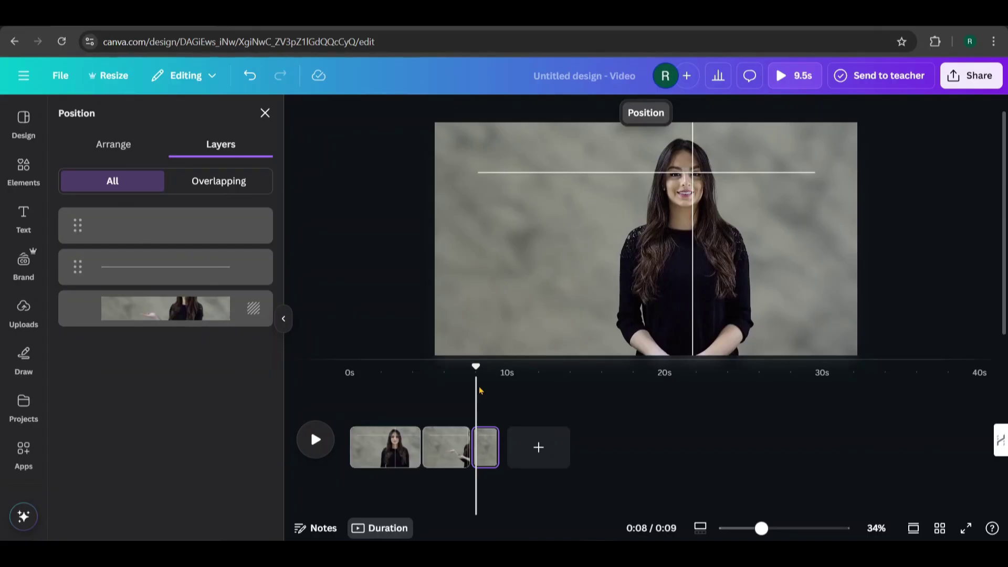
left_click(382, 448)
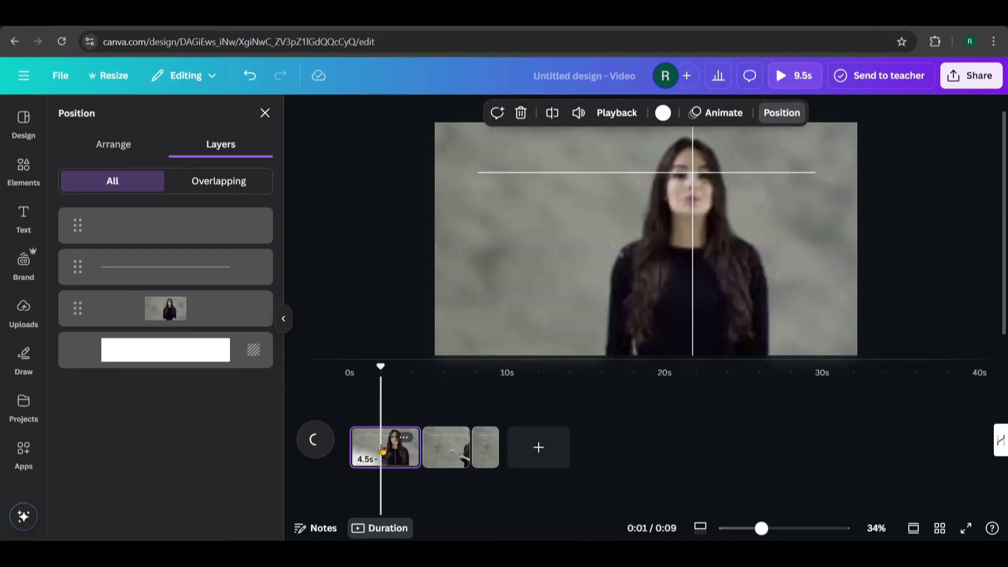
Detach the third segment's video from the background and place it beneath both guide lines in the layer order
left_click(483, 450)
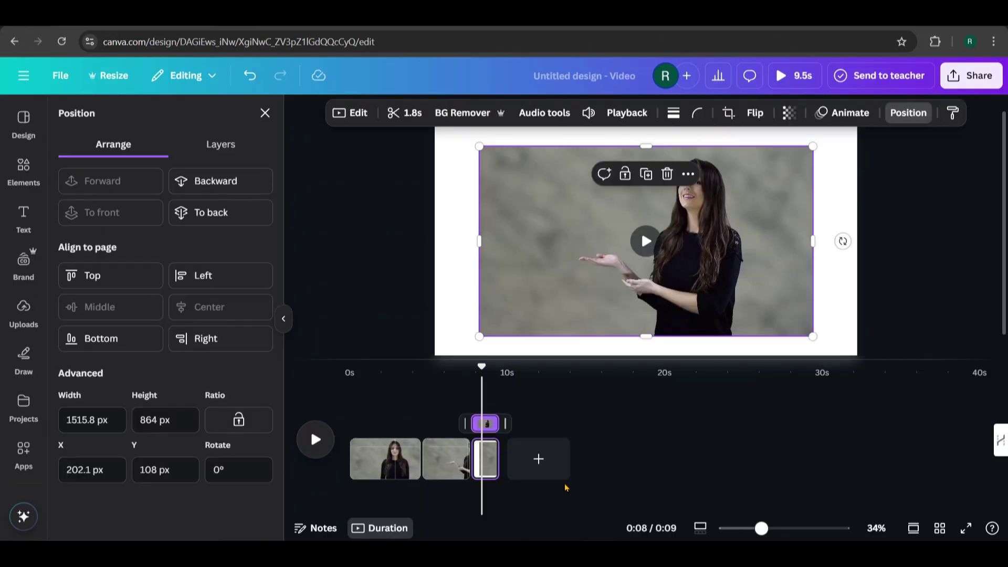
left_click(221, 144)
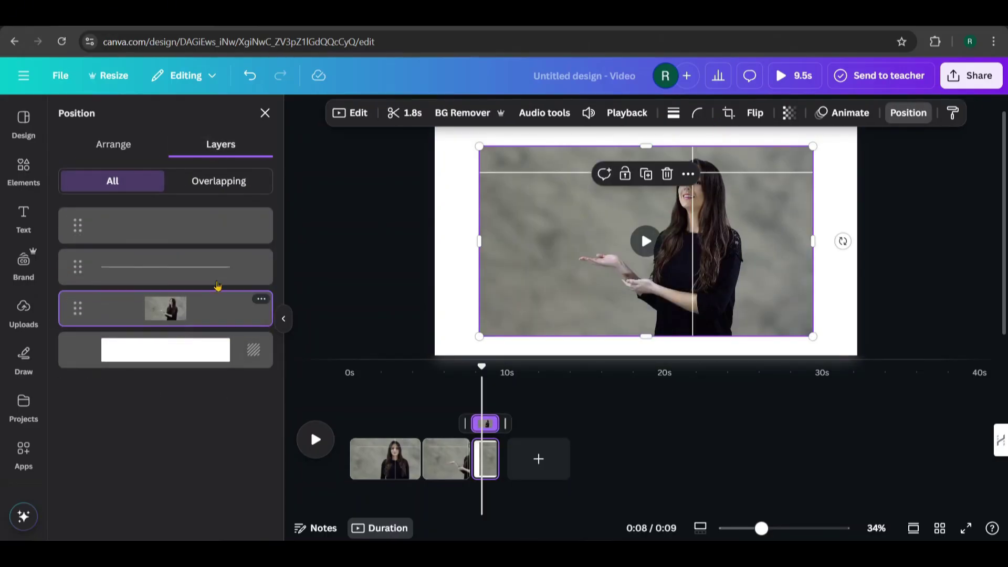
Enlarge the third segment's video to cover the frame with the presenter's face at the guide lines, and play back the segments
left_click_drag(479, 146, 430, 124)
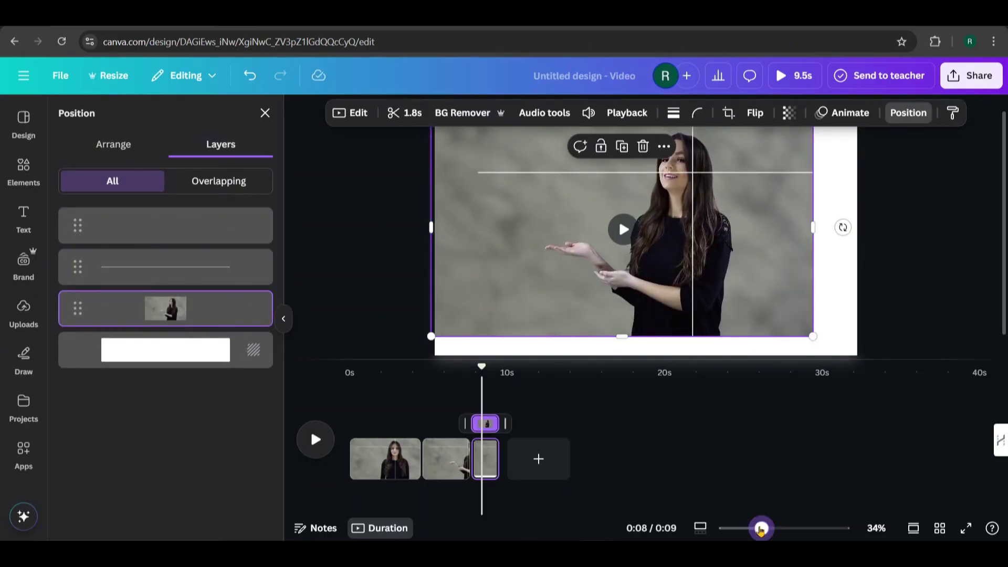
left_click_drag(761, 529, 756, 529)
left_click_drag(783, 321, 855, 360)
left_click(491, 369)
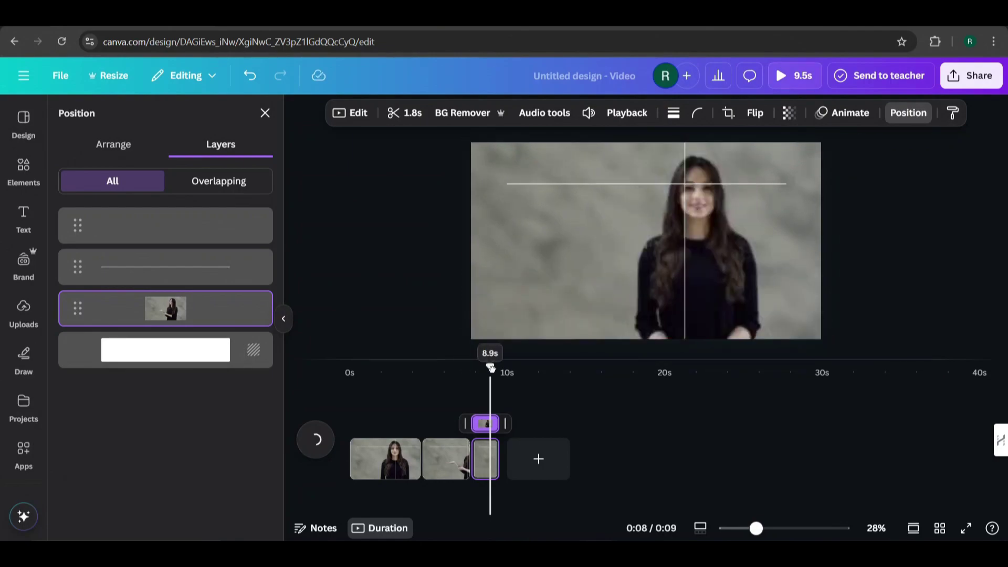
left_click(462, 457)
left_click(315, 439)
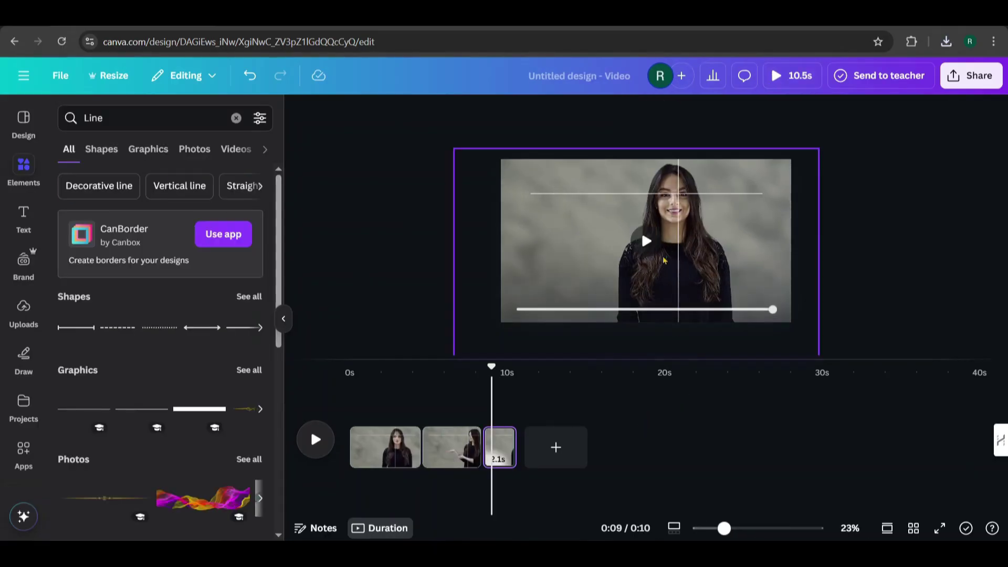
Delete the vertical and horizontal guide lines from the third segment
left_click(677, 205)
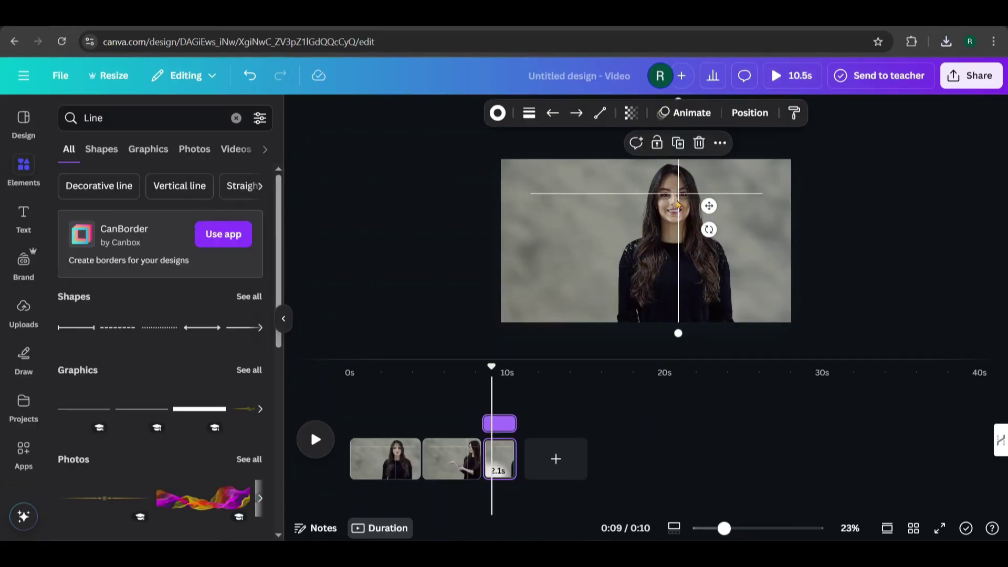
left_click(699, 143)
left_click(654, 194)
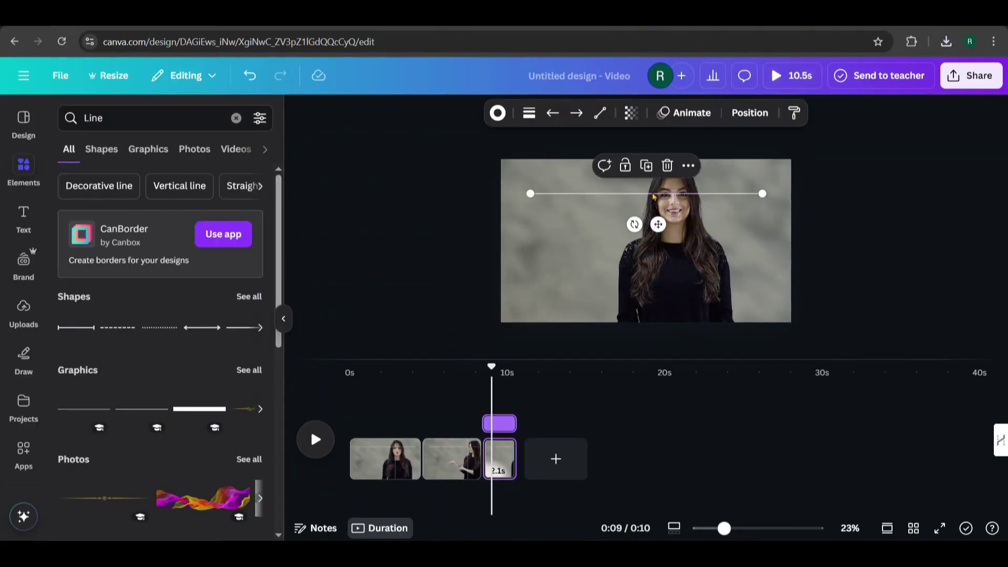
key("Delete")
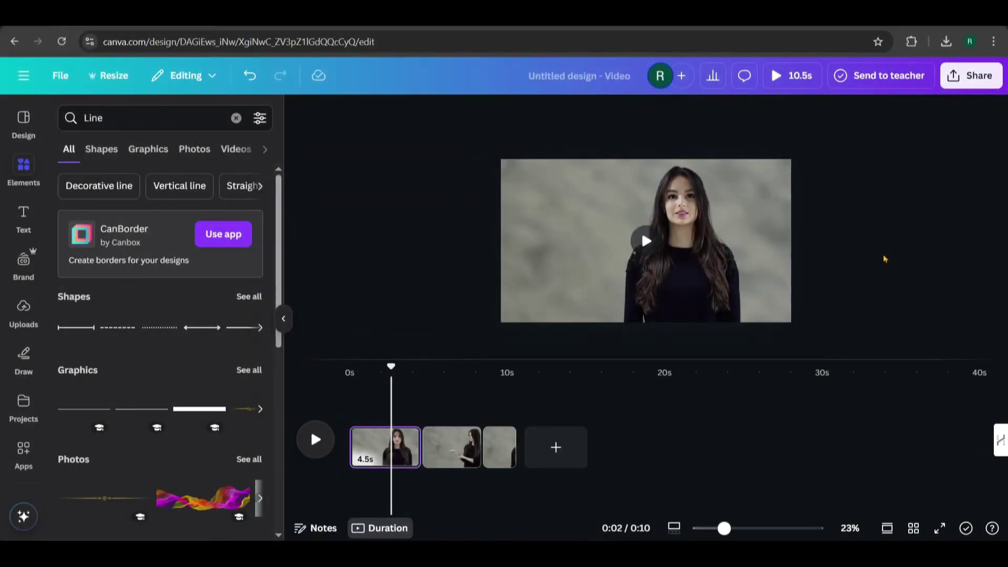
Download pages 1–3 of the design as a 1080p MP4 video
left_click(993, 67)
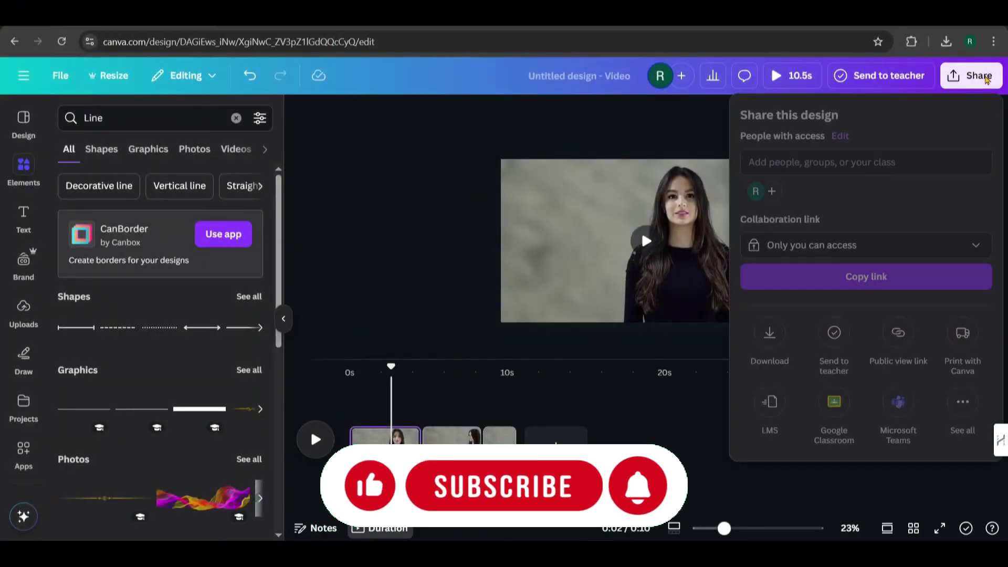
left_click(778, 339)
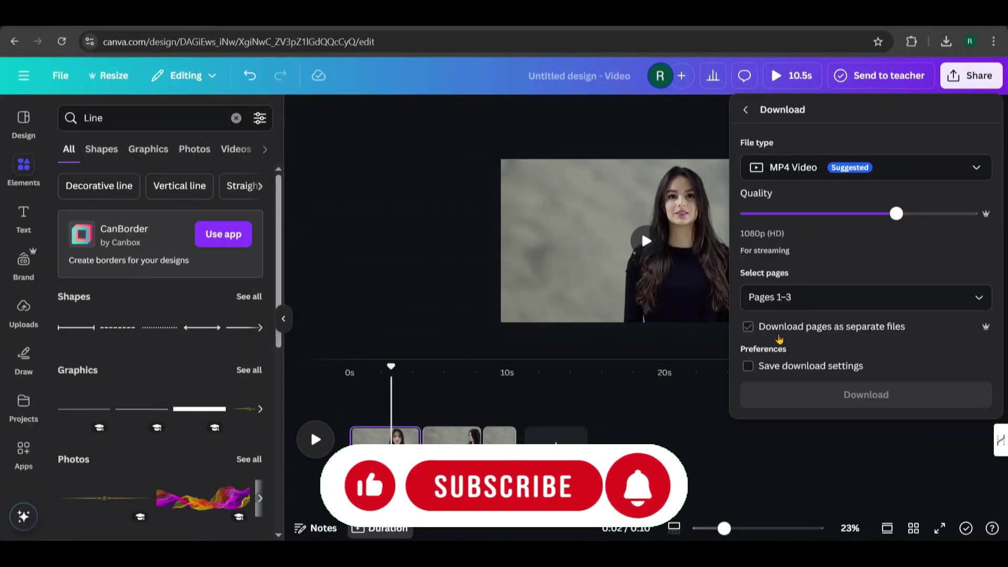
left_click(782, 400)
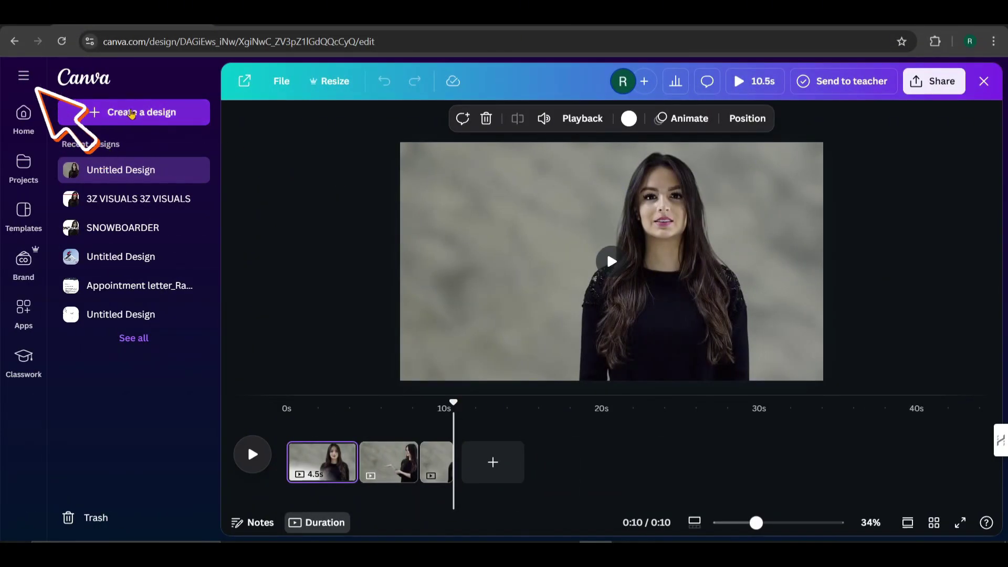
Create a new blank landscape video design of 1920 × 1080 px
left_click(150, 119)
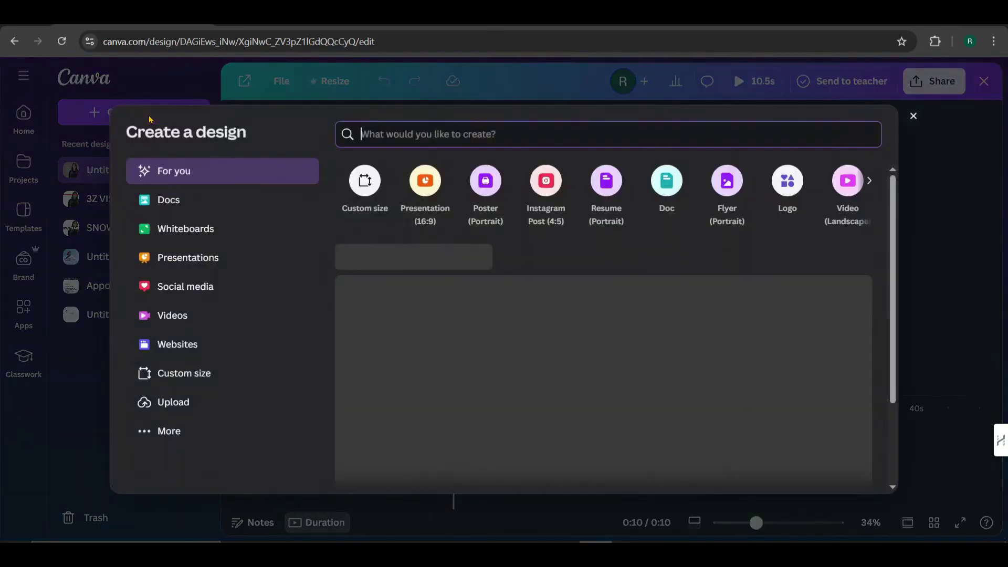
left_click(163, 326)
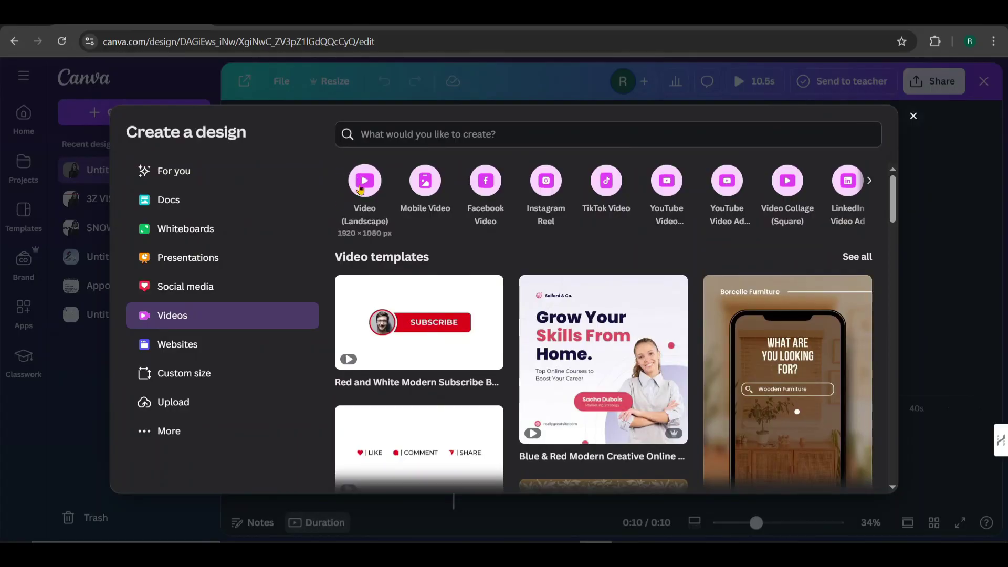
left_click(362, 184)
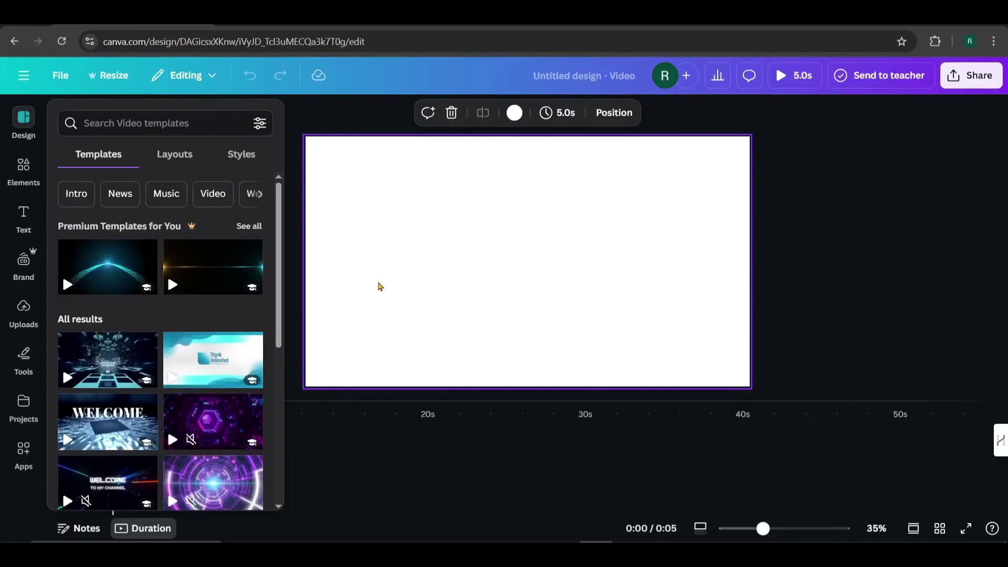
left_click(970, 289)
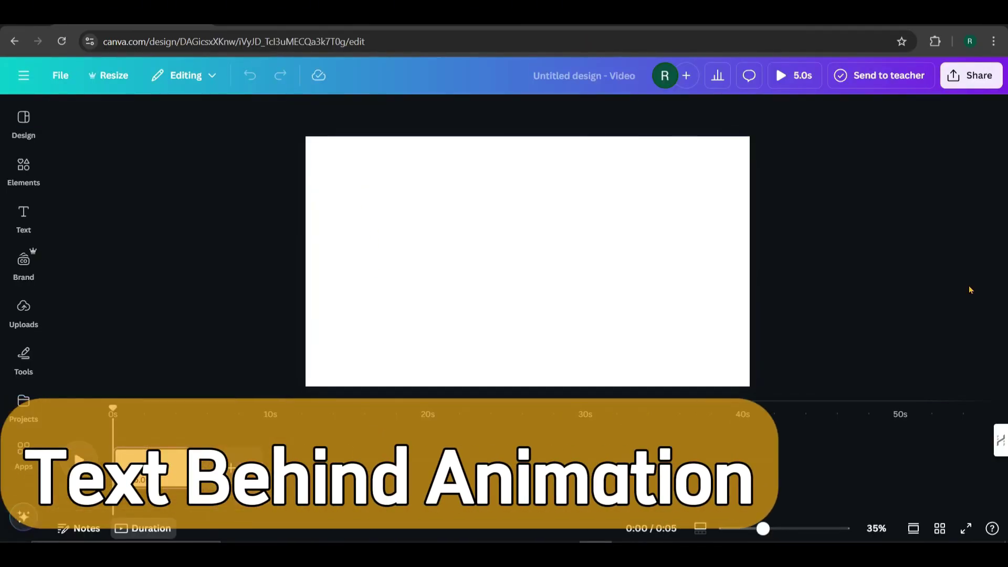
Upload "Untitled design (17).mp4" from the vid 27 folder and add the clip to the page
left_click(24, 309)
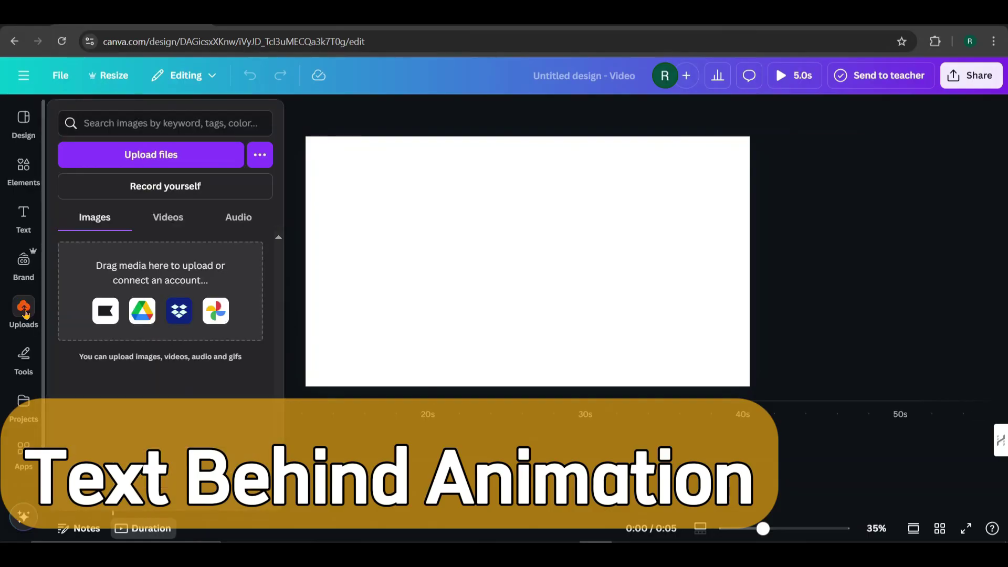
left_click(247, 504)
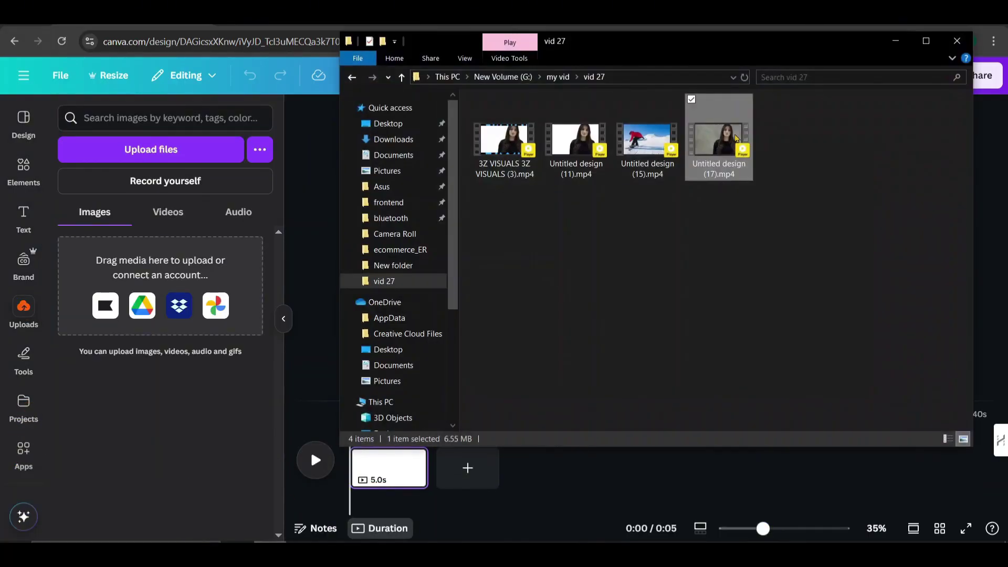
left_click_drag(714, 147, 231, 325)
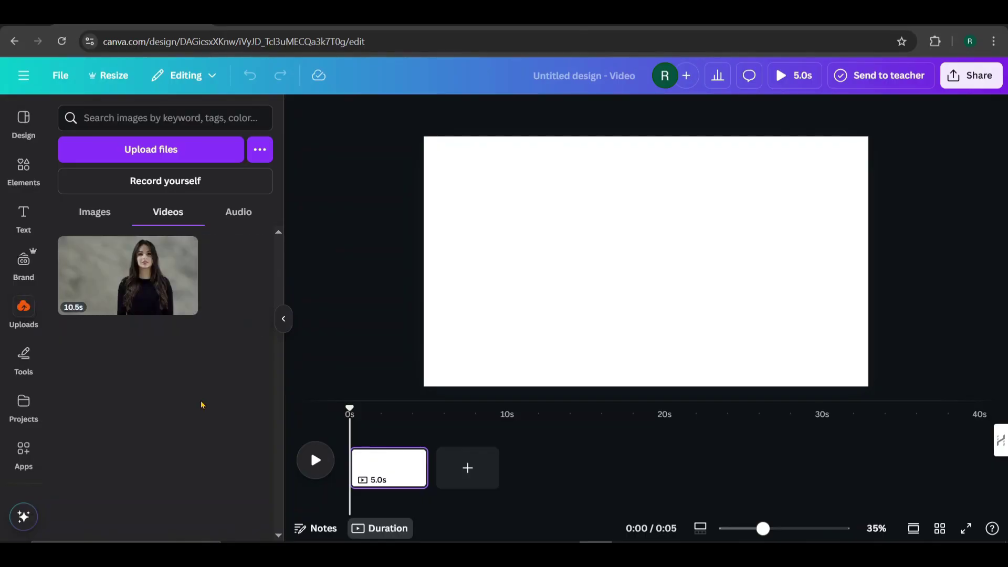
left_click(143, 279)
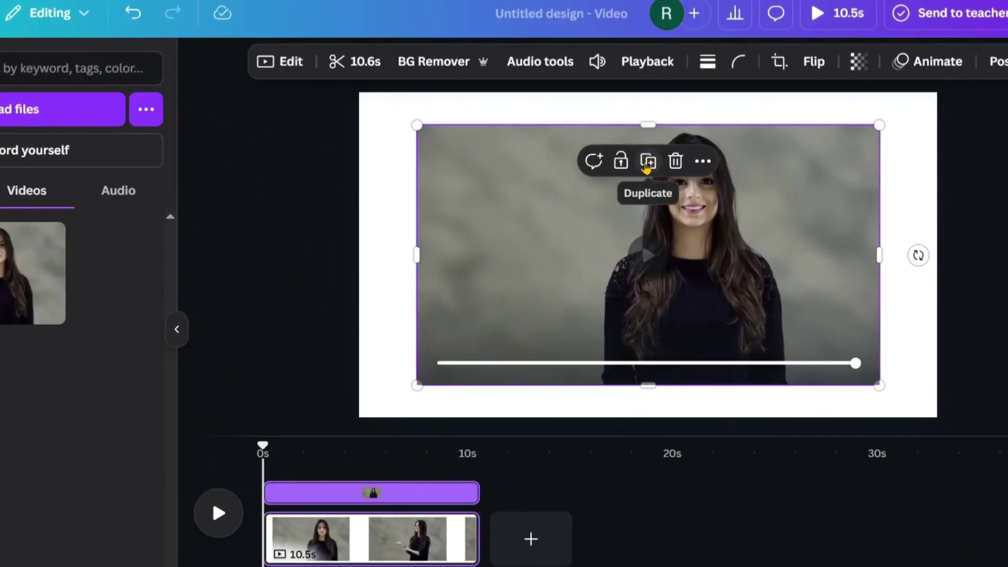
Duplicate the presenter clip, move the copy lower, and set the original clip as the page background
left_click(649, 163)
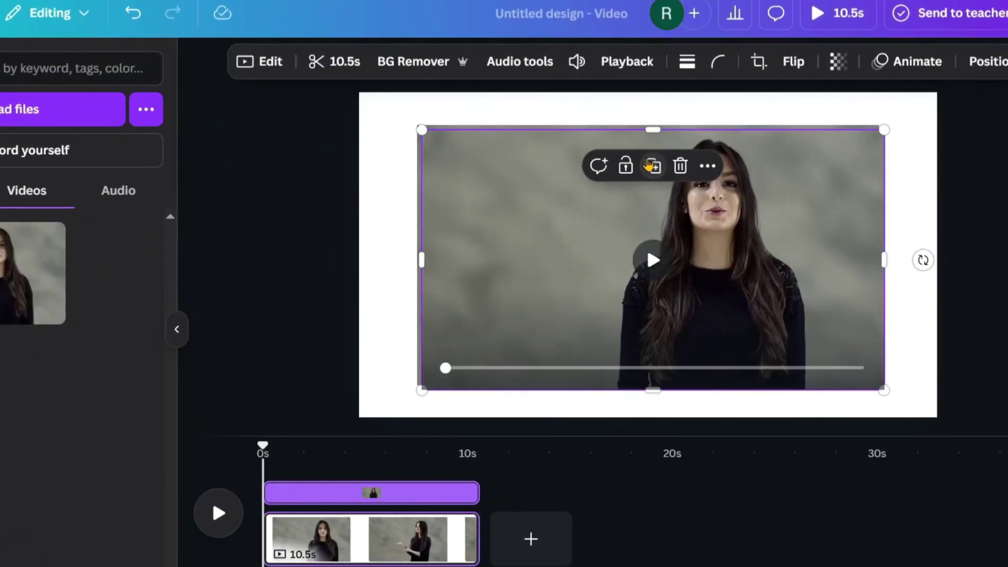
left_click_drag(540, 168, 536, 234)
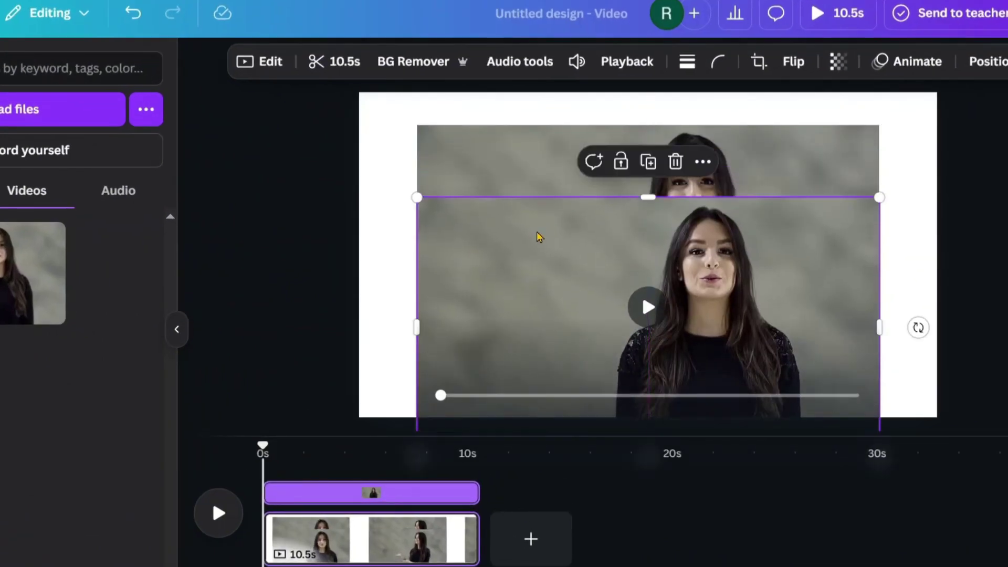
left_click(524, 173)
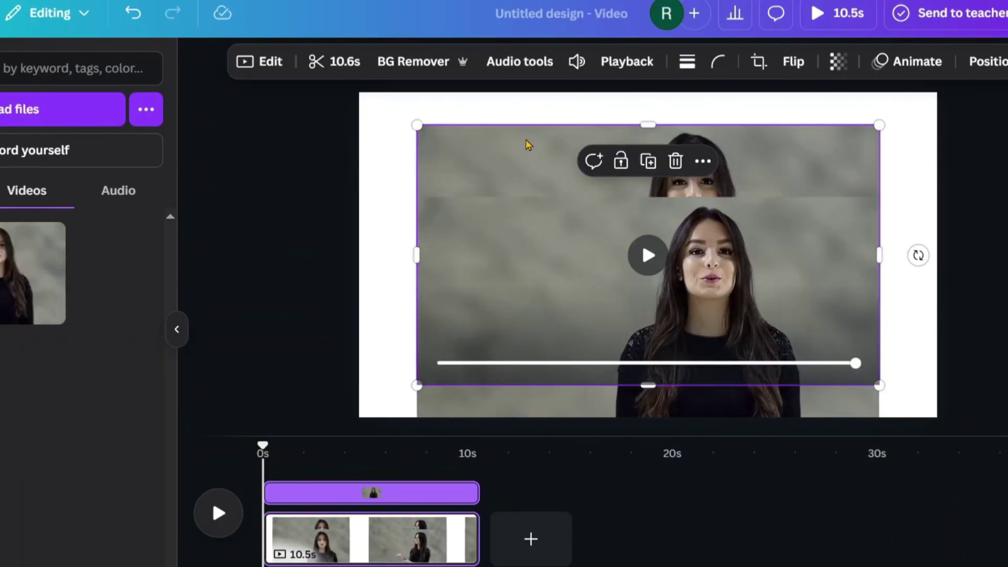
right_click(527, 144)
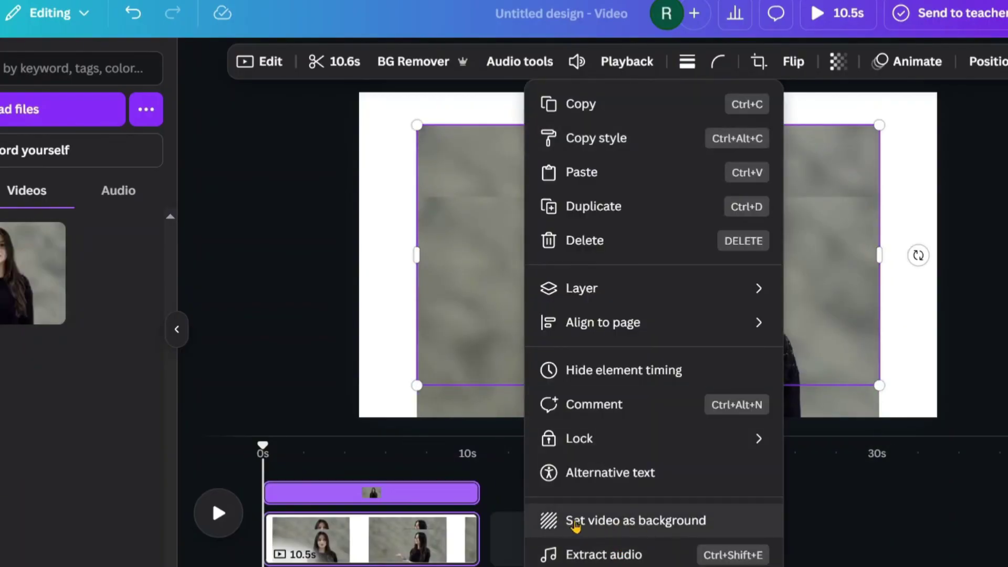
left_click(628, 523)
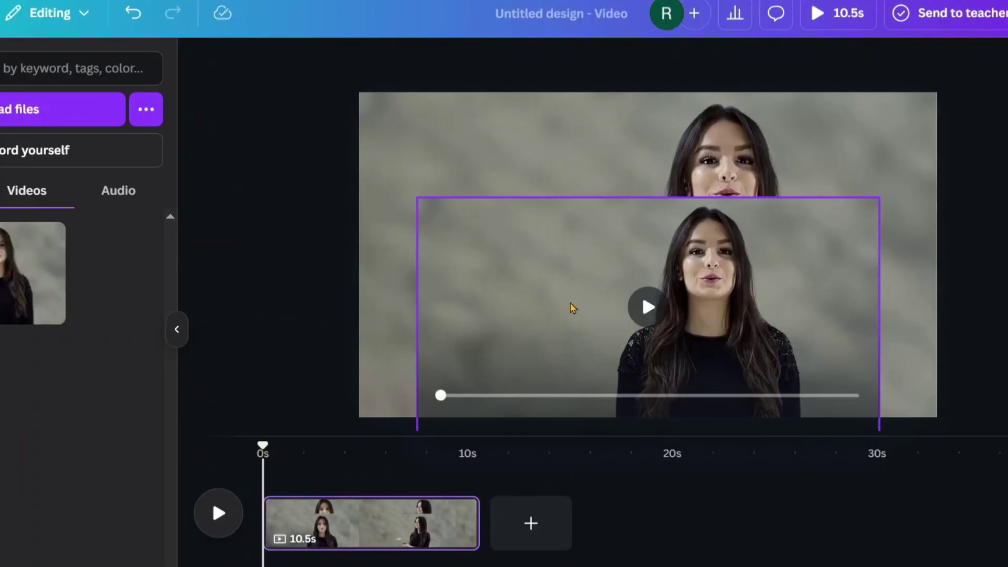
Move the duplicate clip to the page's top edge and enlarge it to cover the whole page exactly
left_click(571, 308)
left_click_drag(572, 308, 567, 202)
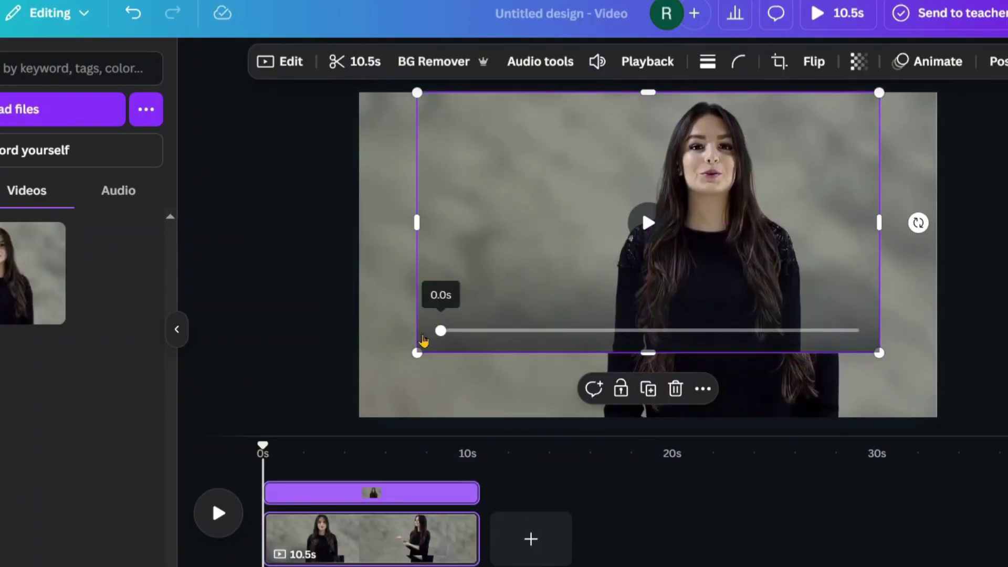
left_click_drag(416, 354, 360, 384)
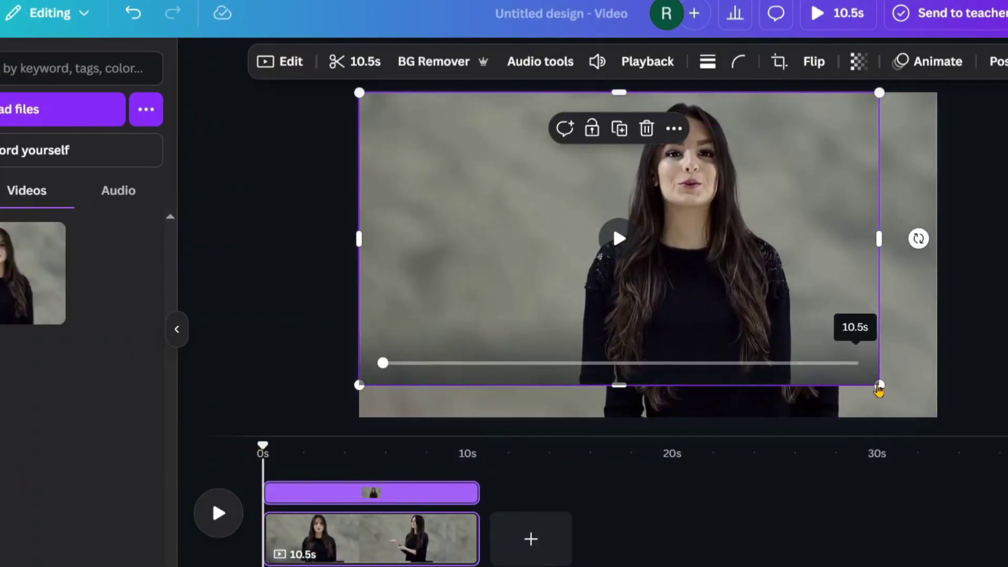
left_click_drag(881, 385, 937, 418)
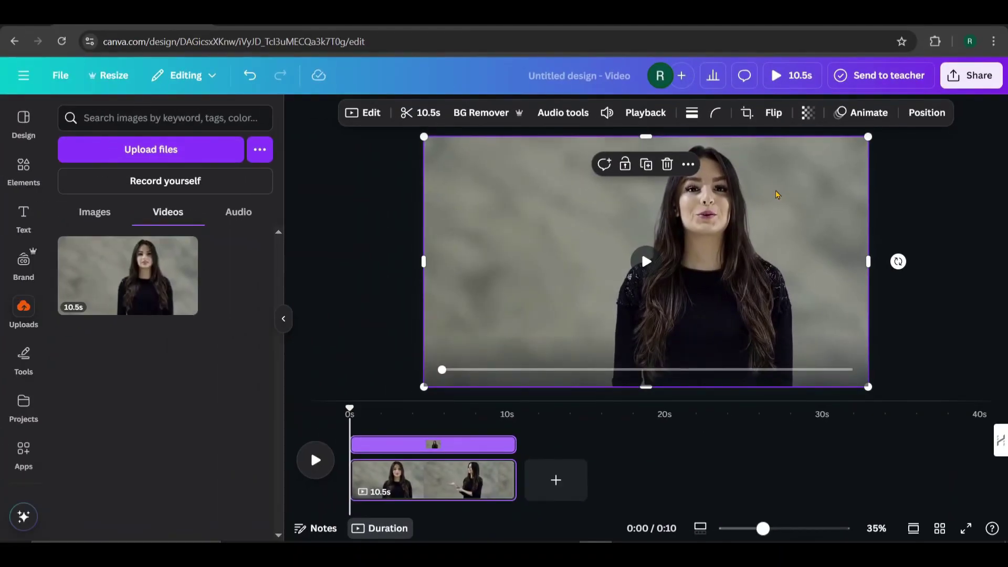
Show the layer list and remove the background from the duplicate clip on the upper layer
left_click(925, 113)
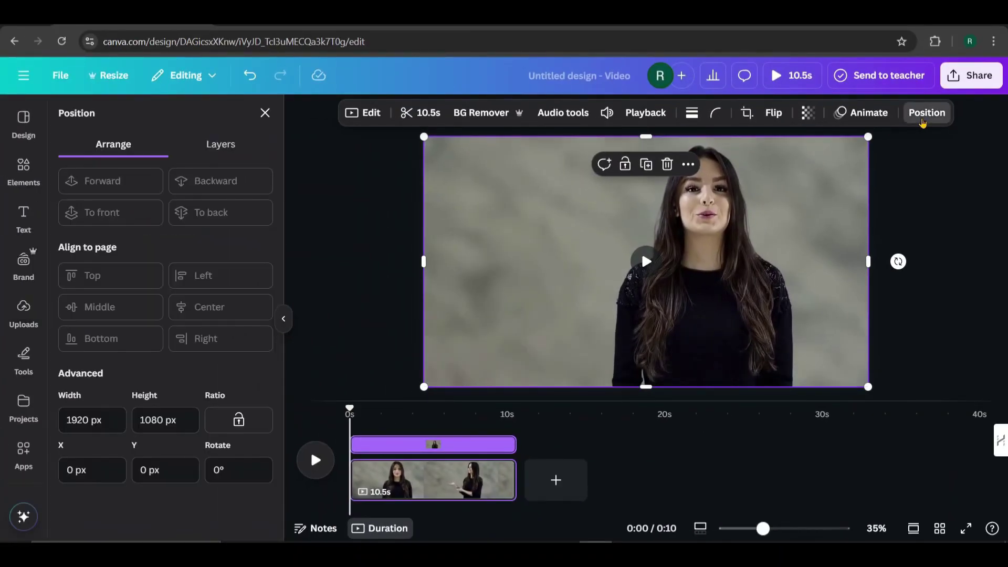
left_click(228, 149)
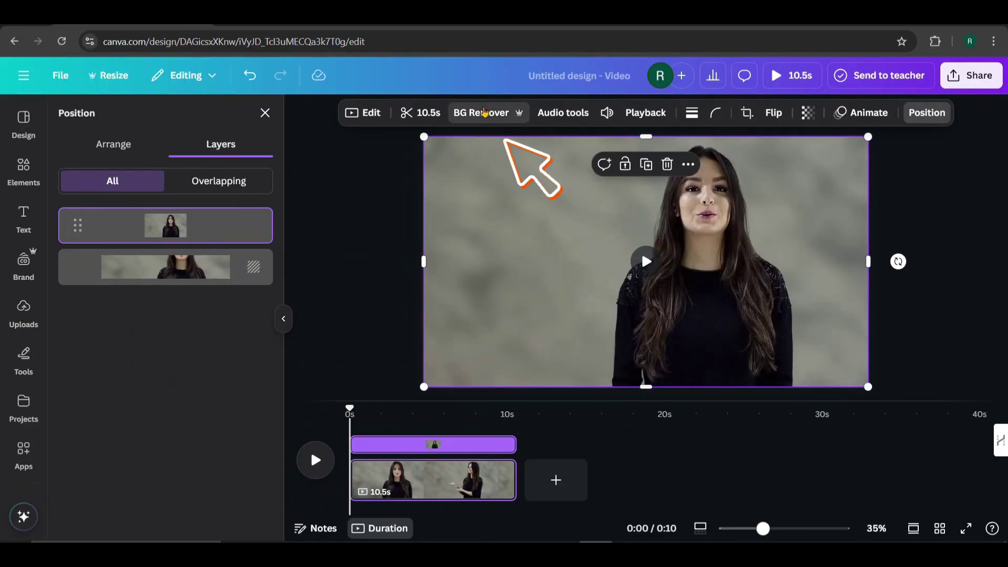
left_click(484, 111)
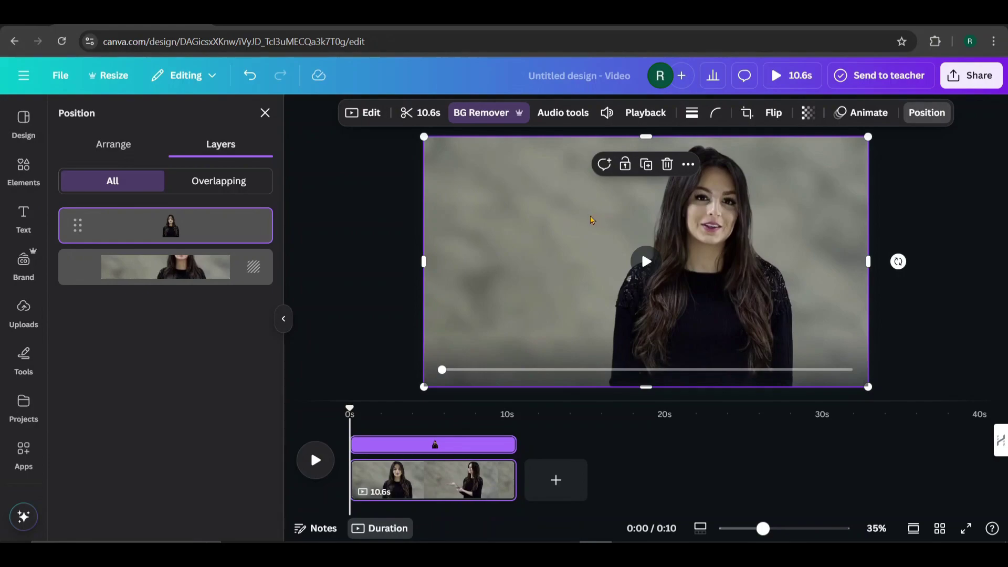
mouse_move(591, 219)
left_mouse_down()
mouse_move(636, 221)
mouse_move(588, 216)
left_mouse_up()
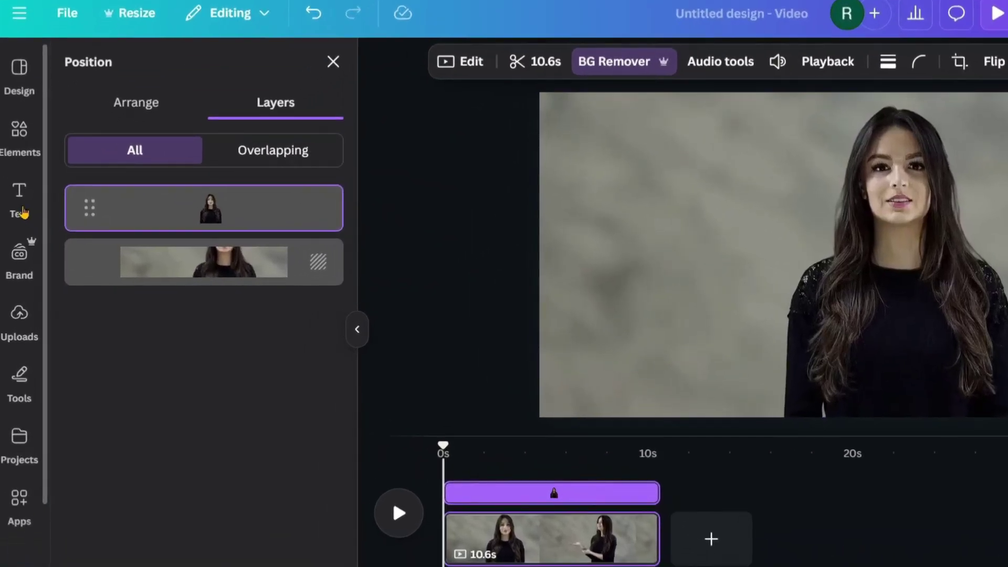
Add a heading reading SNOWBOARDER and enlarge it to font size 166 so it spans nearly the whole page width
left_click(21, 196)
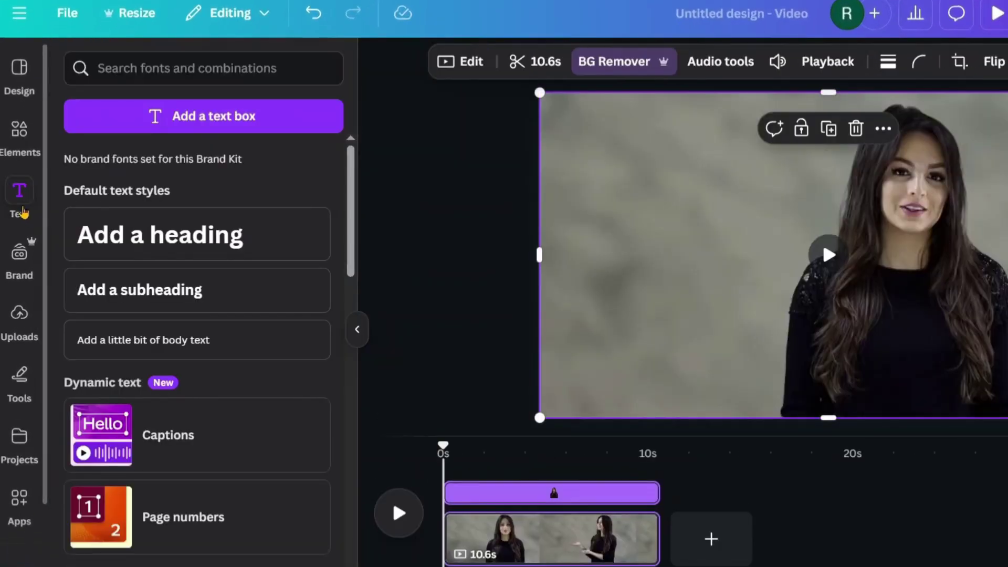
left_click(144, 234)
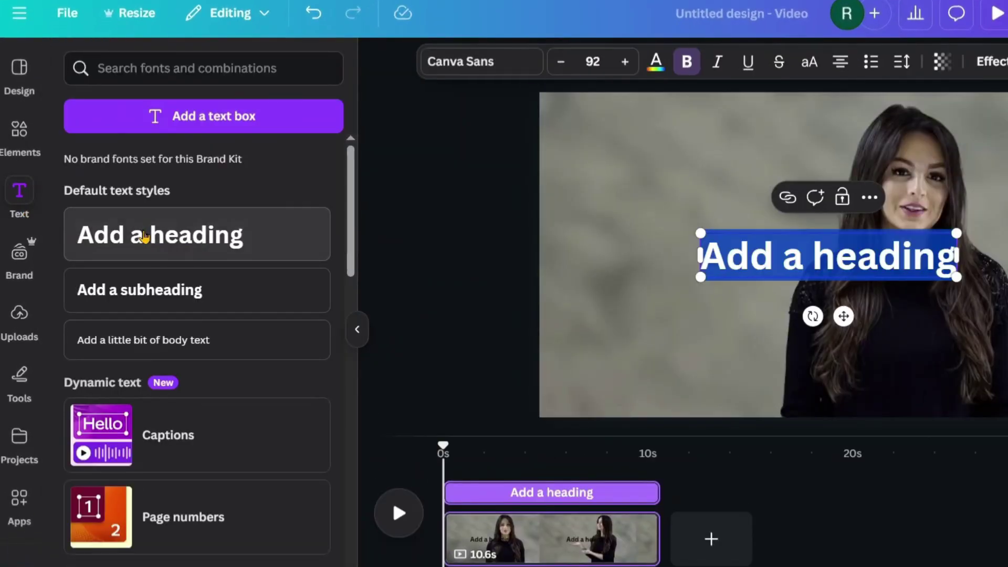
type("SNOWBOARDER")
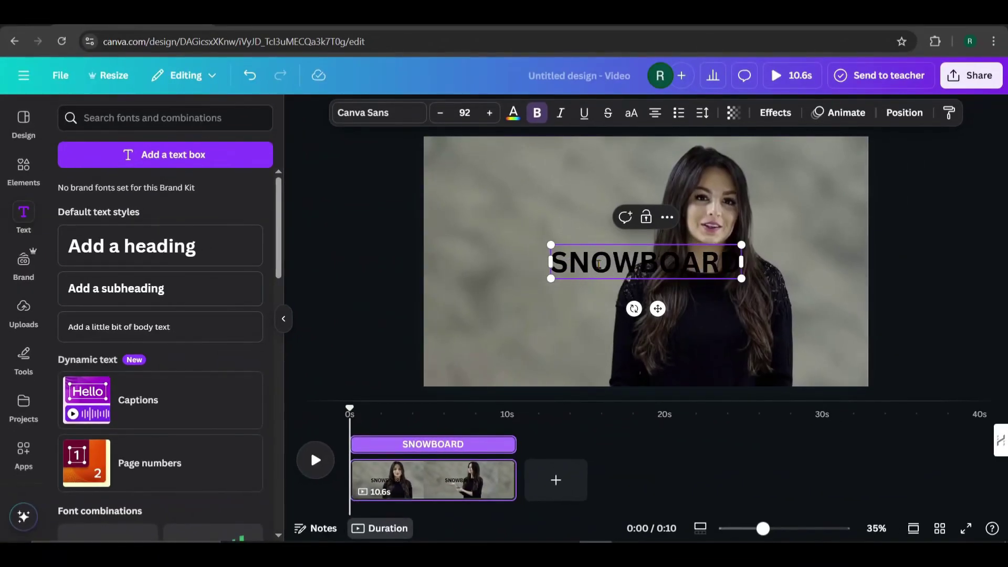
left_click_drag(531, 245, 441, 231)
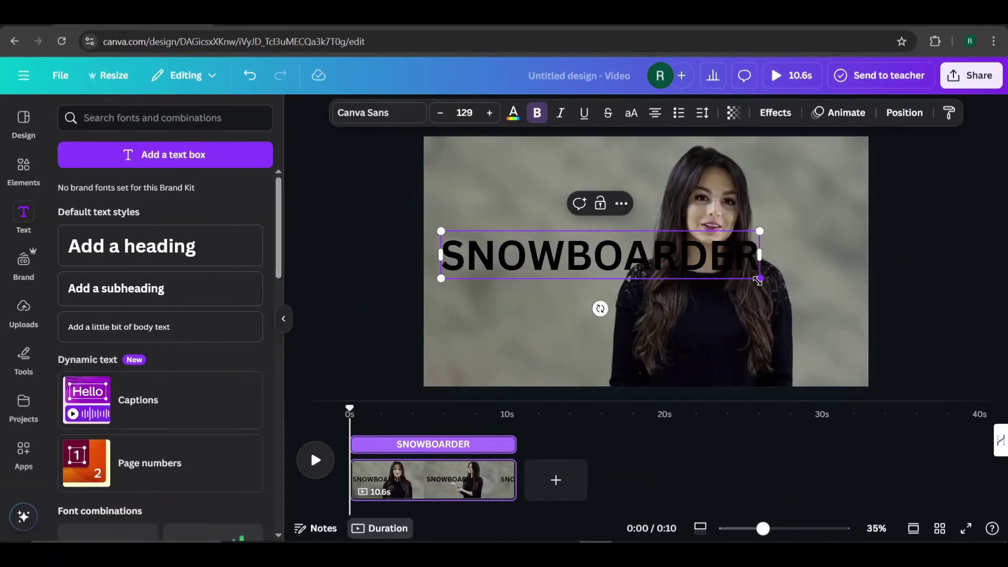
left_click_drag(760, 278, 851, 292)
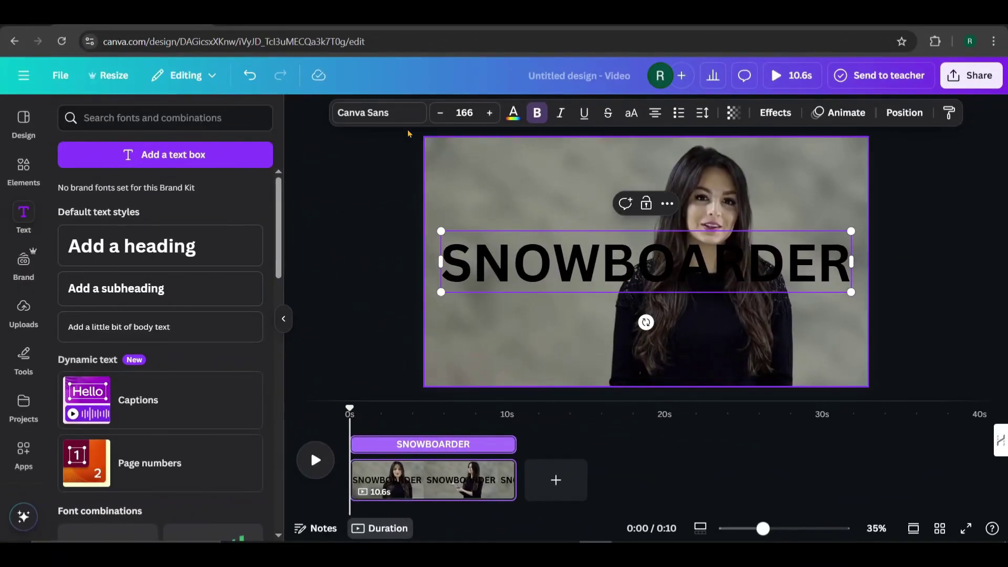
Change the SNOWBOARDER heading's font to Montserrat
left_click(382, 121)
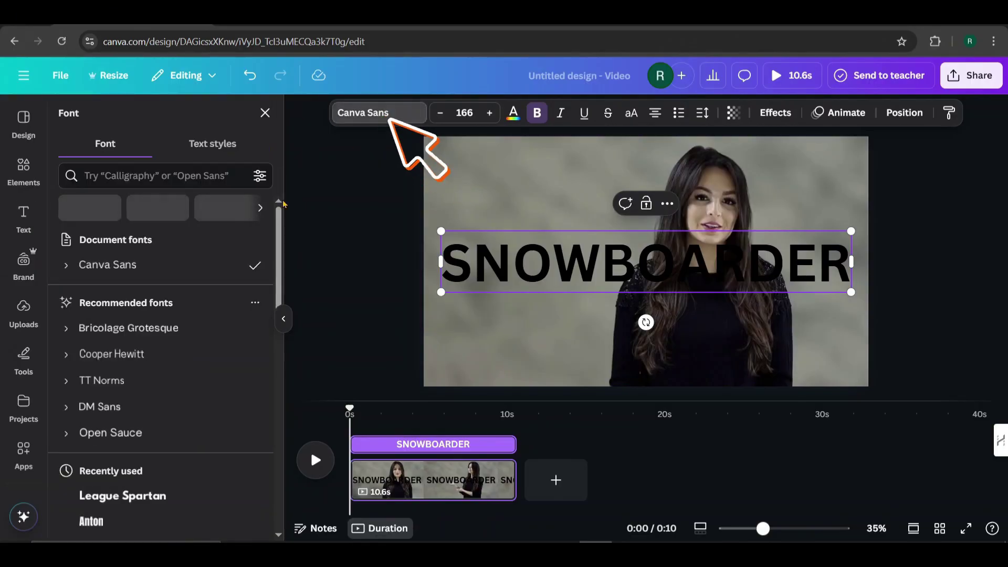
scroll(176, 415, "down", 3)
scroll(176, 415, "down", 4)
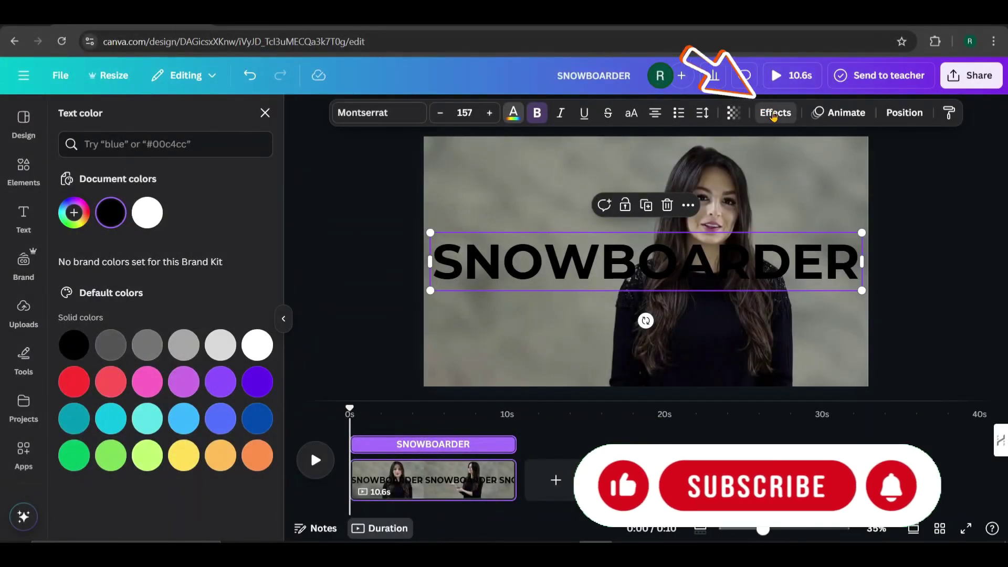
Apply the Outline text effect to the SNOWBOARDER heading with a white outline color
left_click(776, 112)
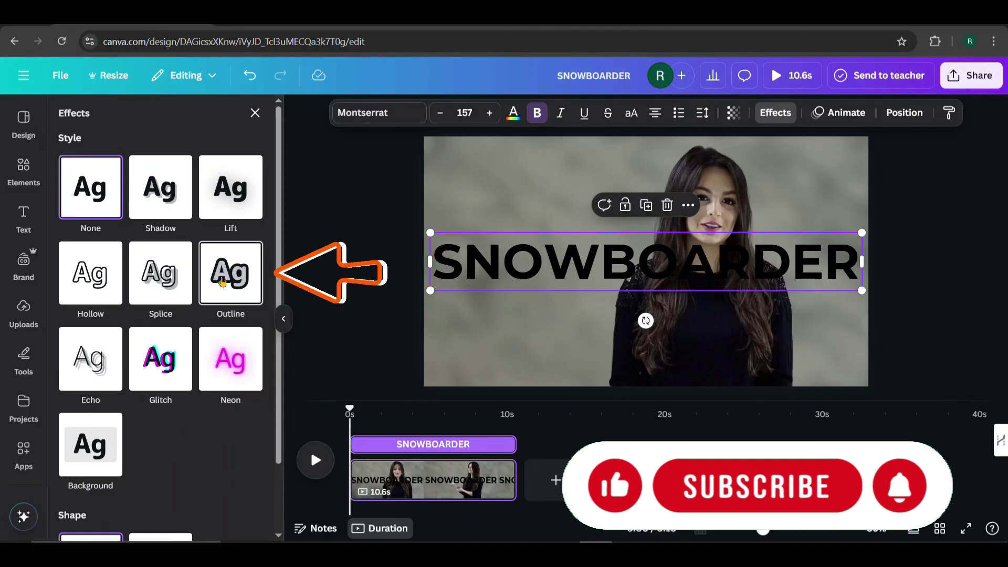
left_click(231, 278)
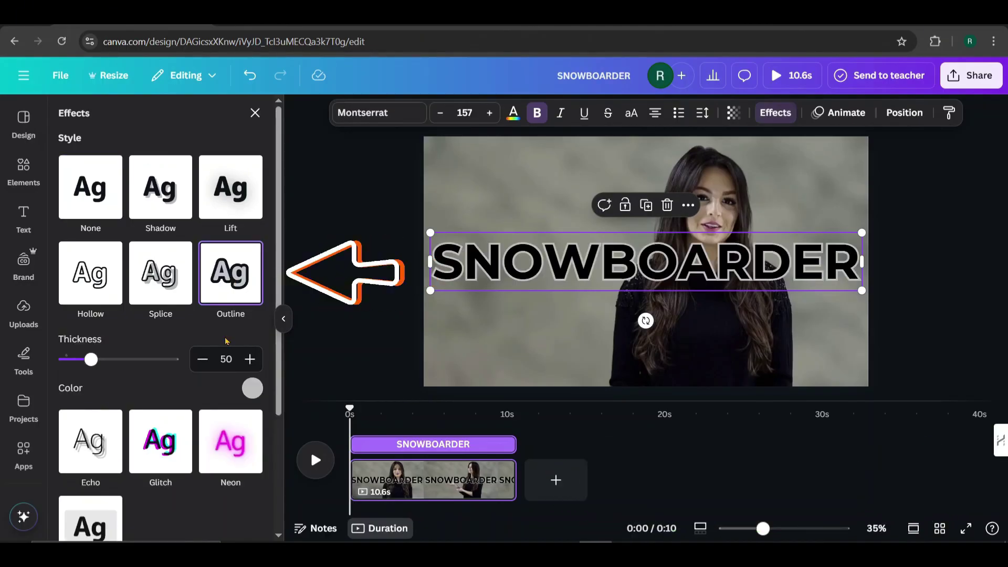
left_click(252, 387)
left_click(168, 237)
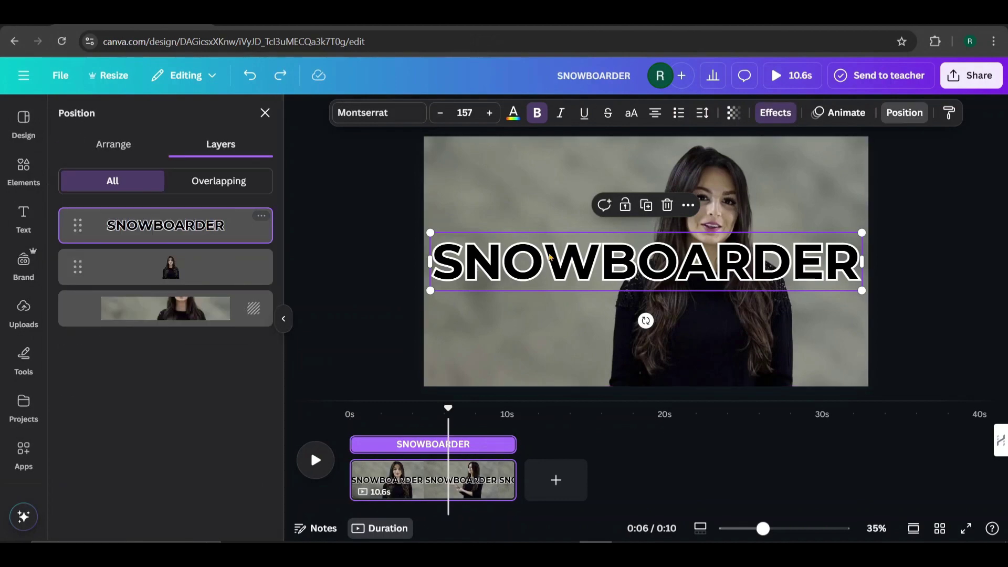
Duplicate the SNOWBOARDER text, place the copy behind the cut-out presenter layer, and move the front text higher on the page
left_click(645, 205)
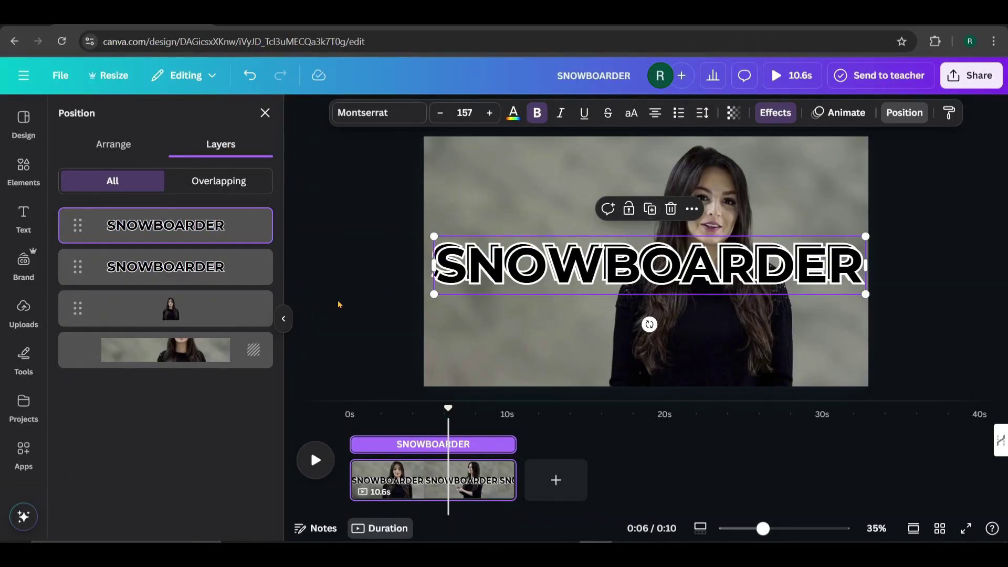
left_click_drag(222, 233, 229, 333)
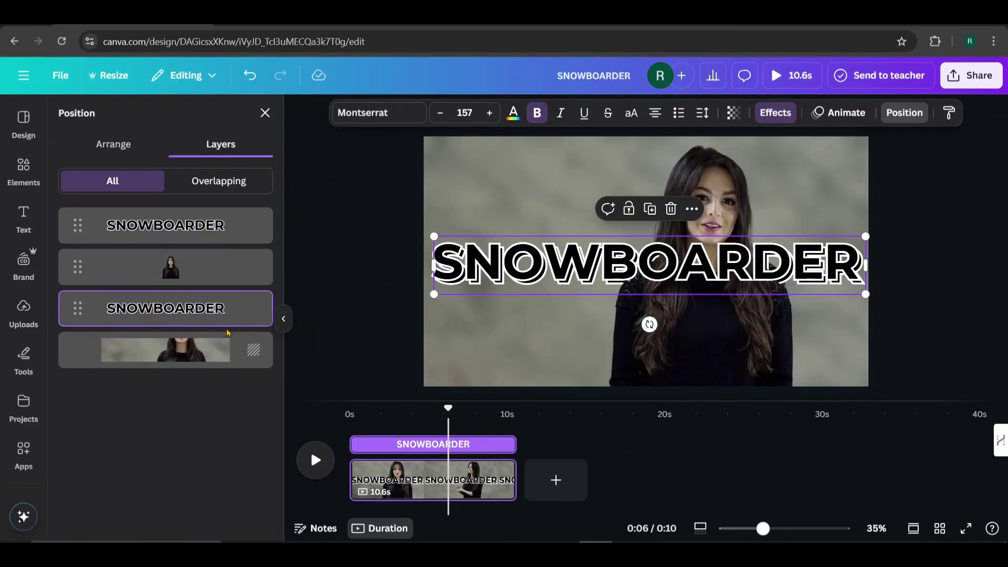
left_click(494, 265)
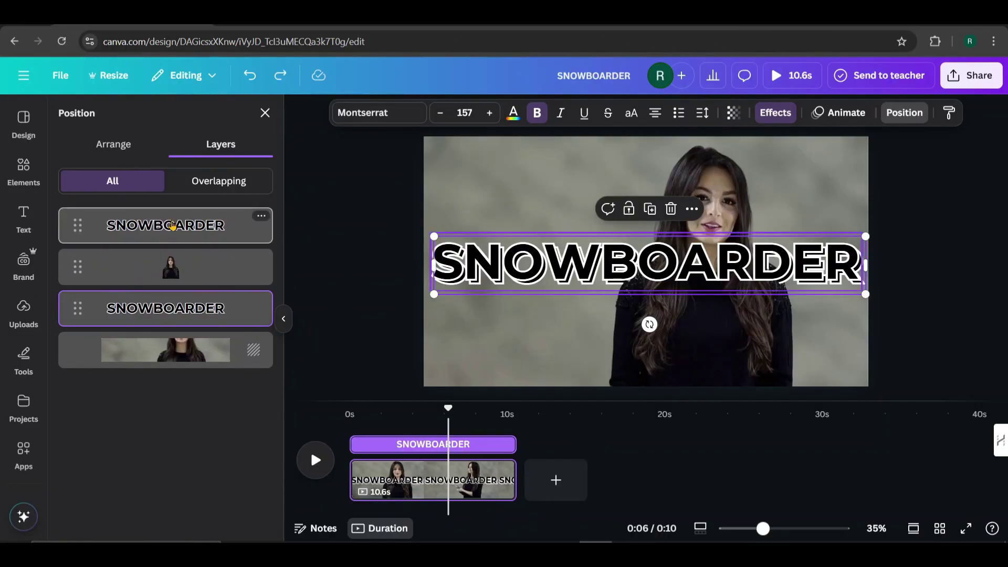
left_click_drag(494, 265, 498, 201)
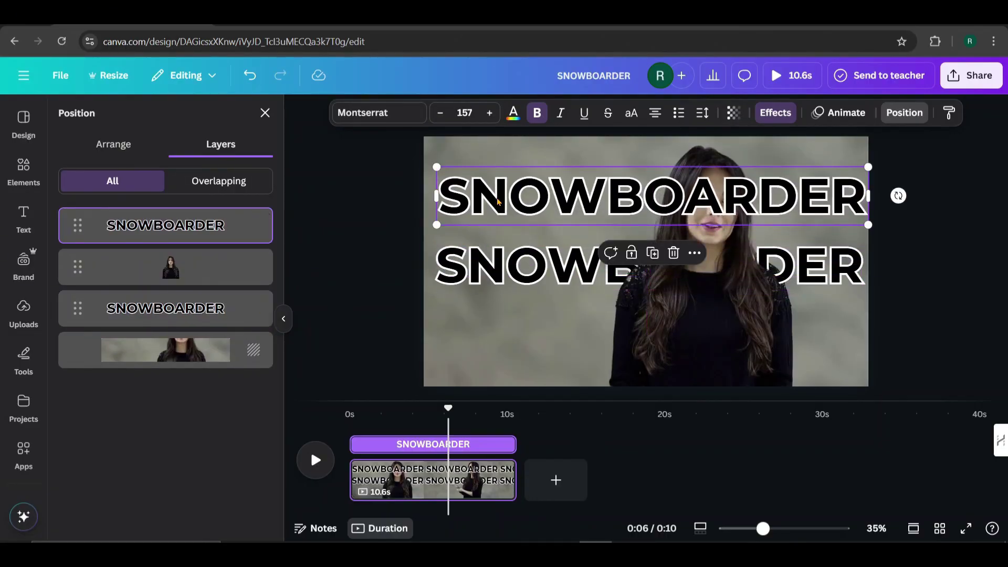
Trim the start of the SNOWBOARDER text behind the presenter to just before the 6-second mark
left_click(244, 307)
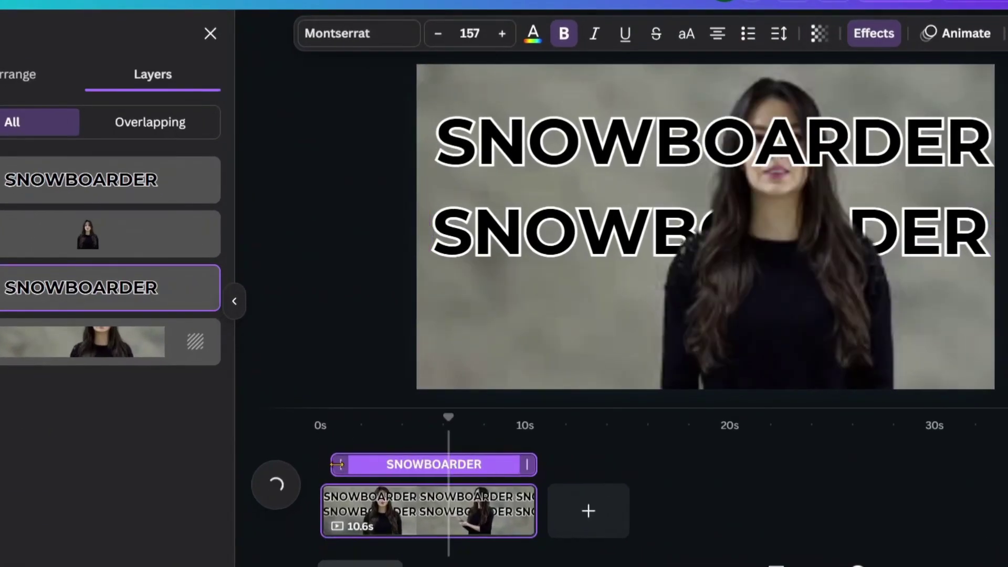
left_click_drag(352, 444, 440, 467)
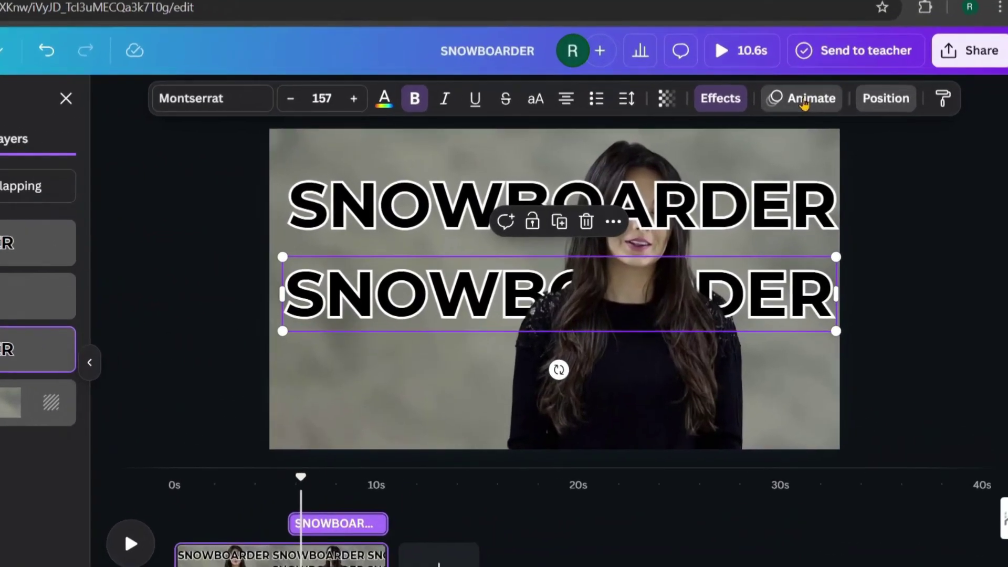
Apply the Baseline animation to the rear text on enter only, with rightward direction and a very low speed
left_click(845, 114)
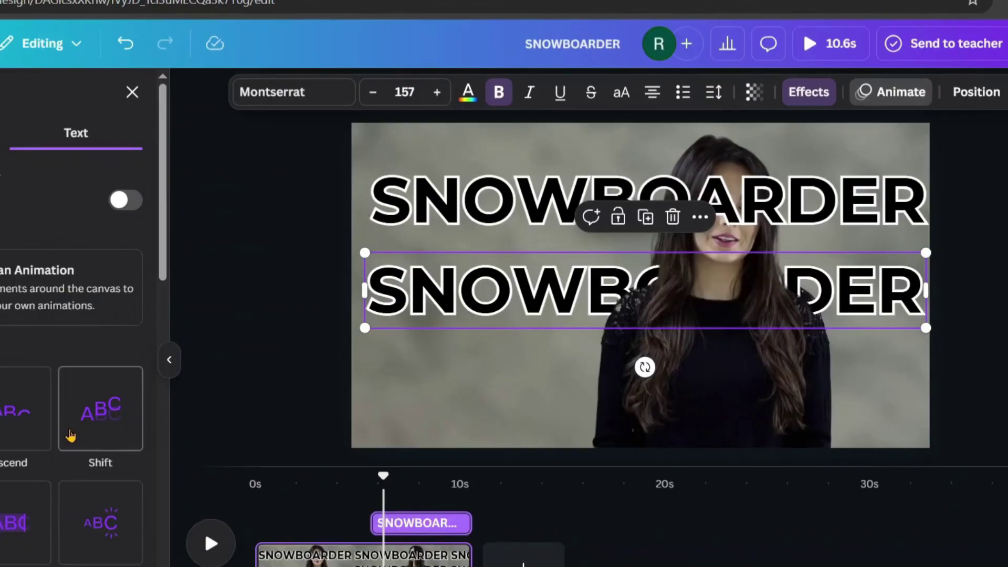
scroll(0, 441, "down", 10)
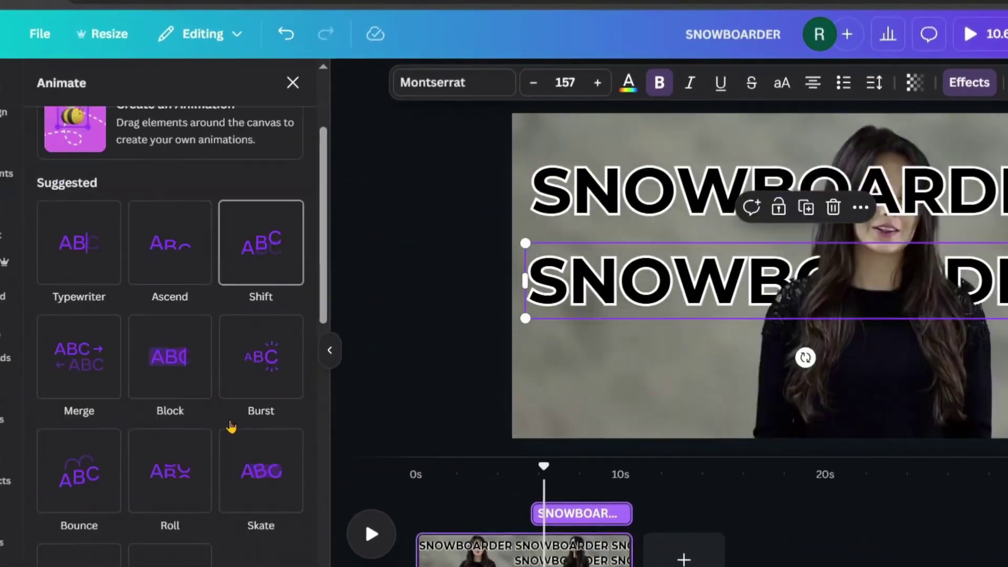
scroll(231, 426, "down", 3)
left_click(250, 389)
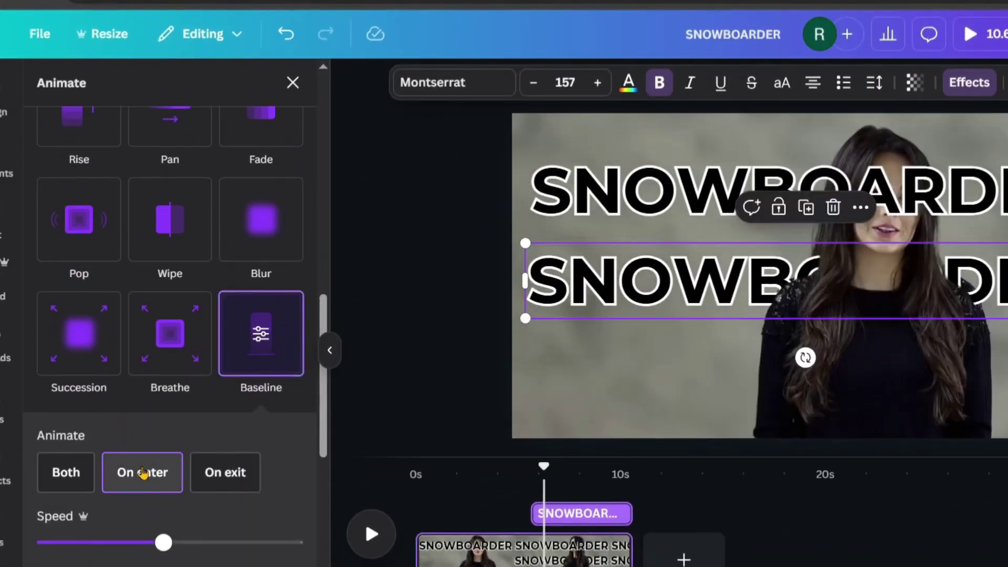
scroll(140, 469, "down", 4)
left_click(131, 427)
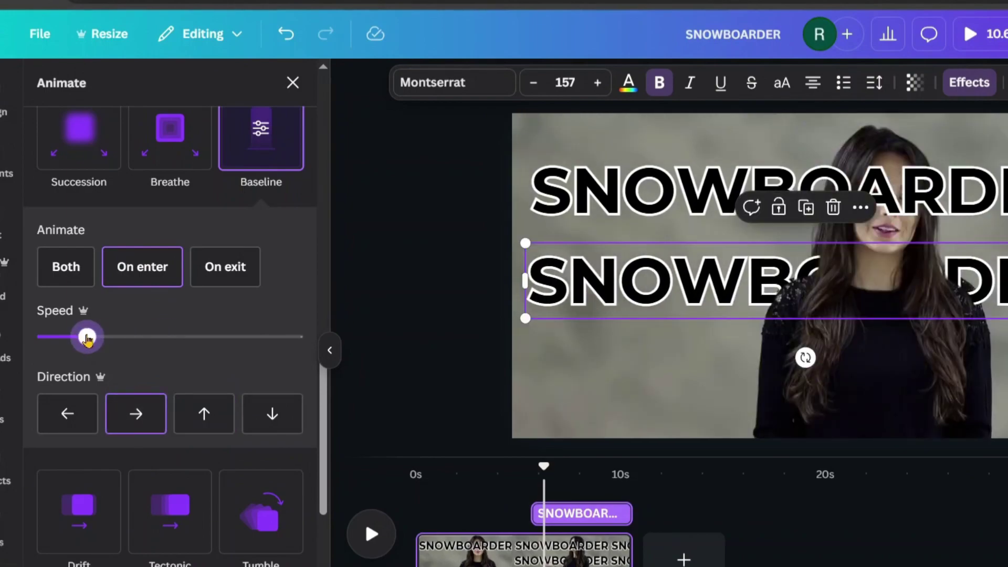
left_click_drag(87, 338, 61, 333)
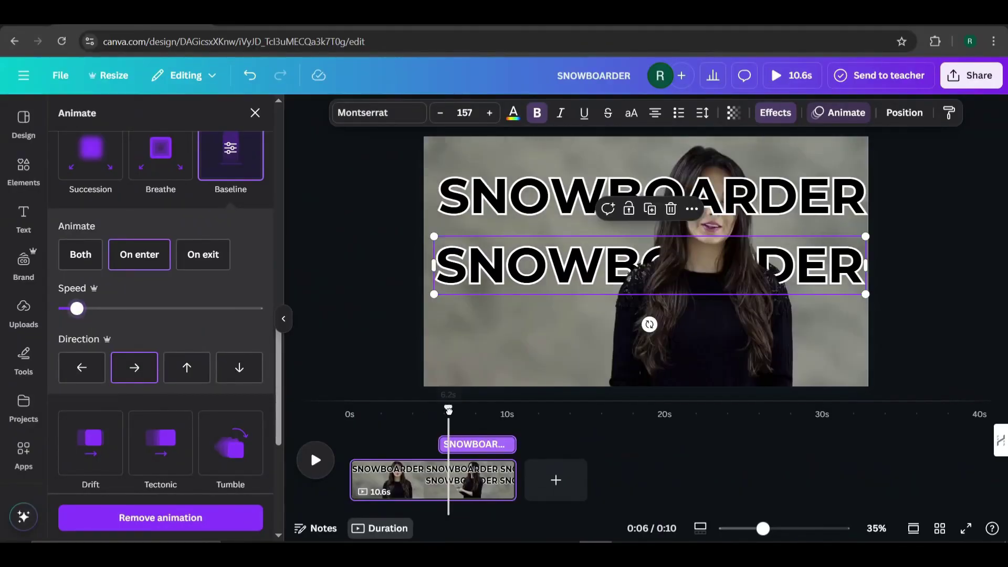
Play the video from just before the rear text appears to check its entrance animation
left_click_drag(448, 410, 434, 412)
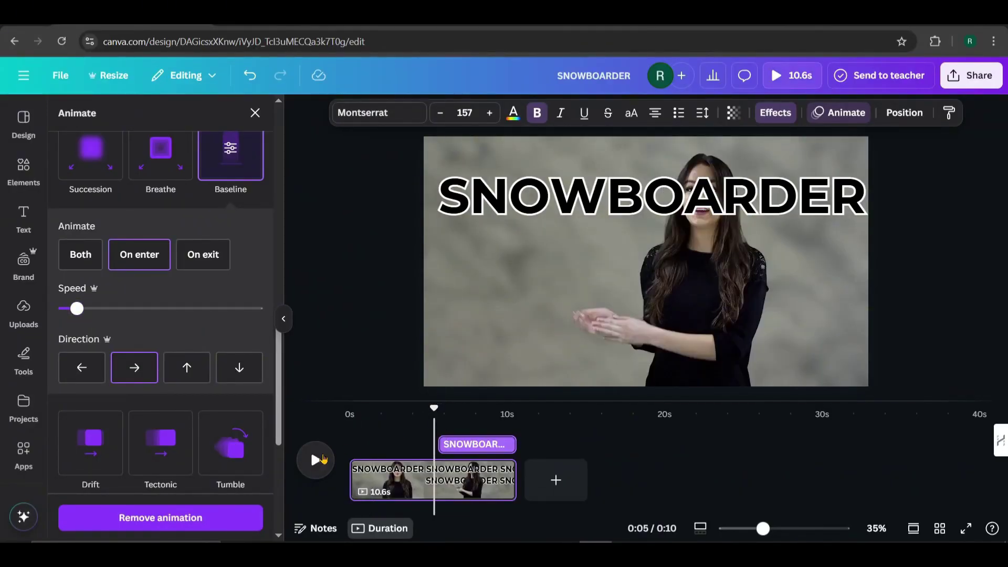
left_click(316, 461)
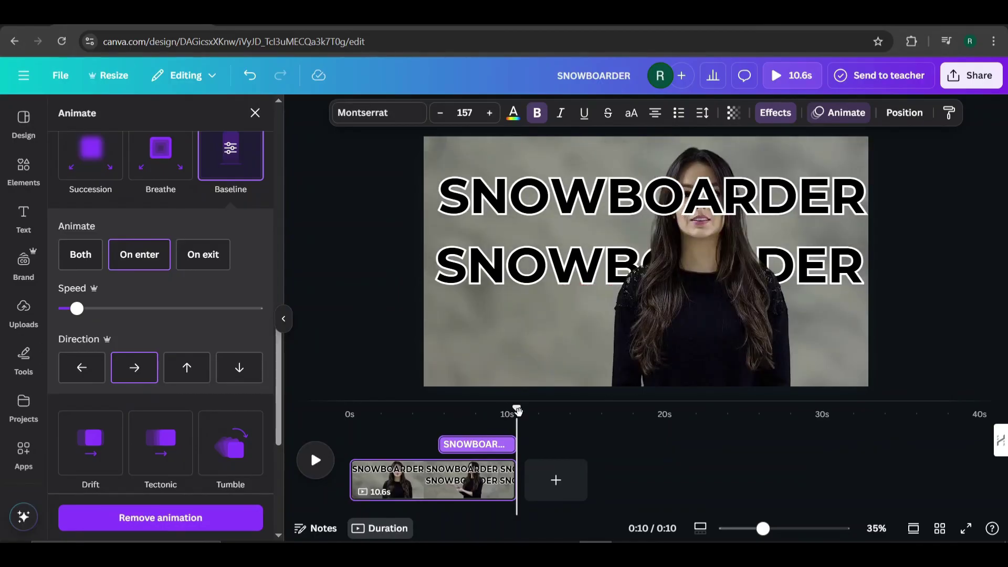
Trim the start of the front SNOWBOARDER text so it appears only from about 9 seconds
left_click_drag(518, 412, 478, 415)
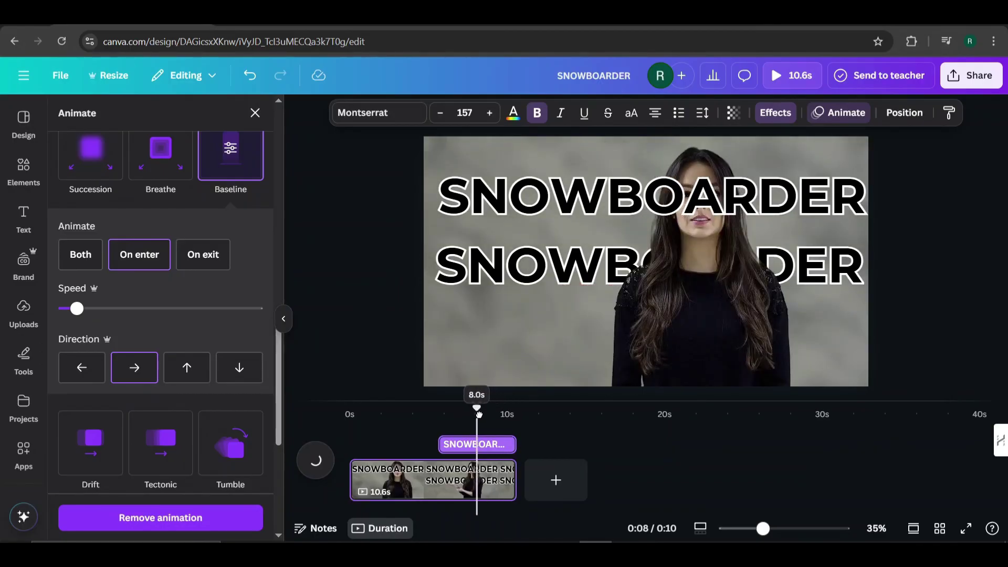
left_click(551, 202)
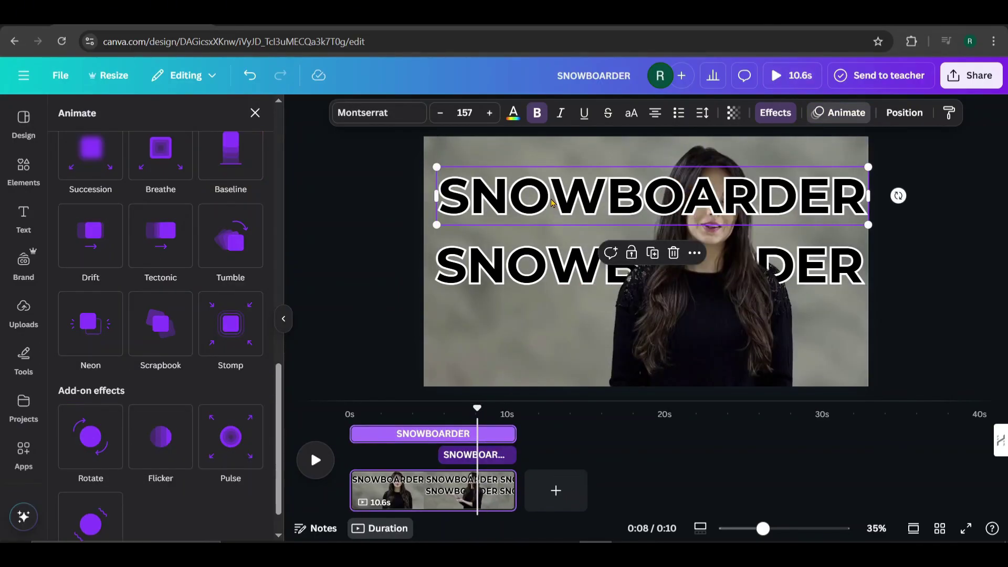
left_click_drag(477, 408, 492, 412)
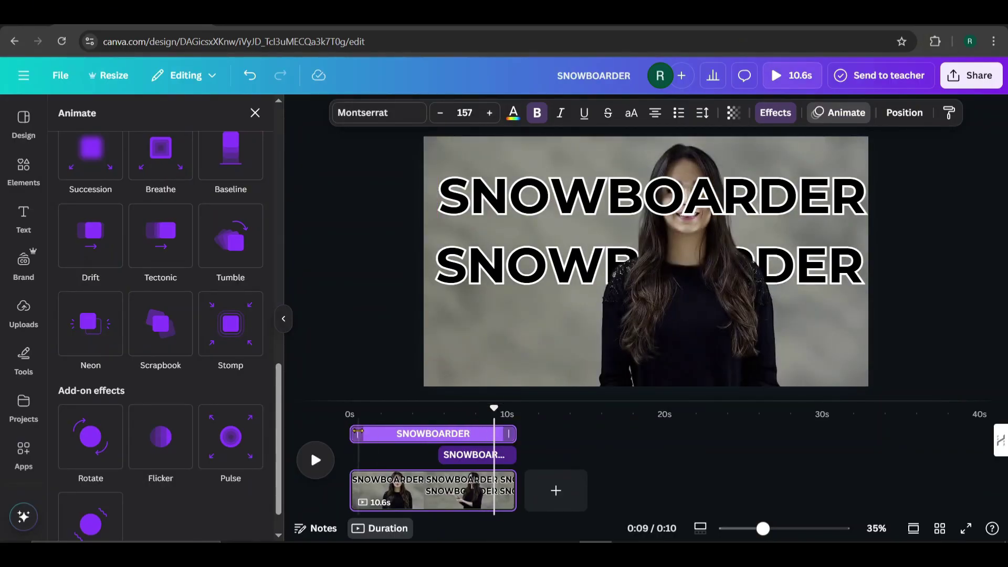
left_click_drag(355, 435, 499, 436)
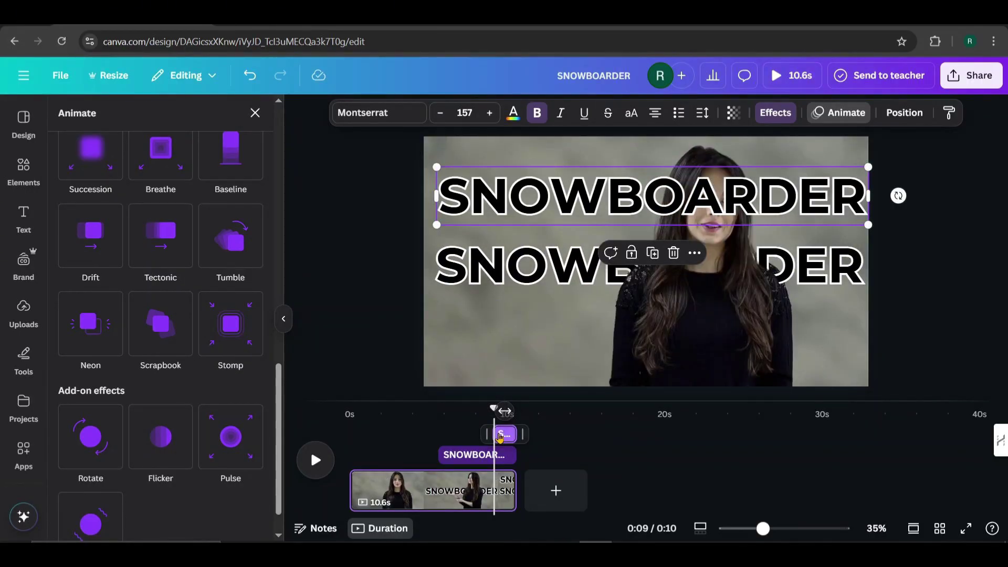
Align the front text exactly over the rear text and give it the Burst animation on enter
left_click_drag(542, 198, 539, 268)
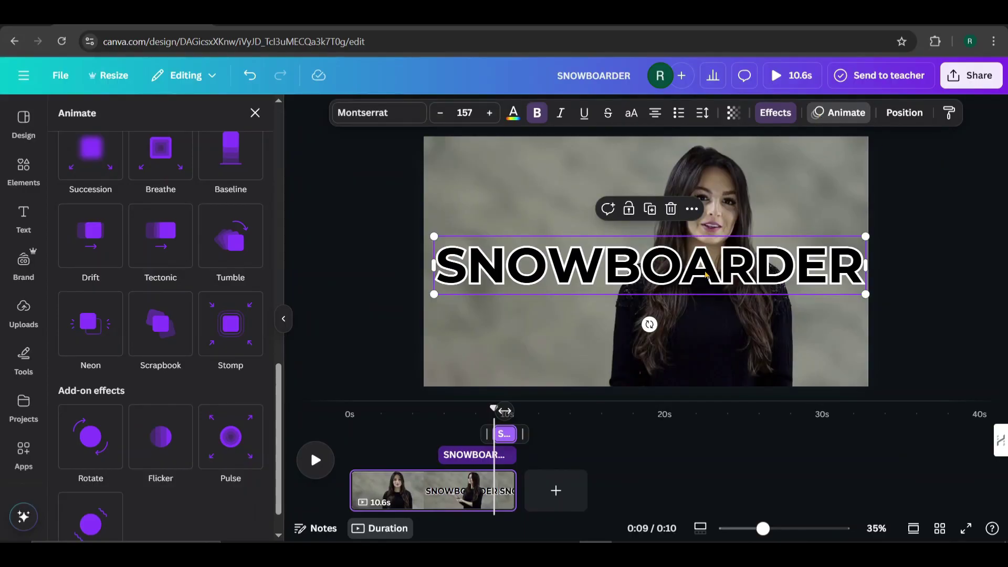
scroll(278, 200, "up", 10)
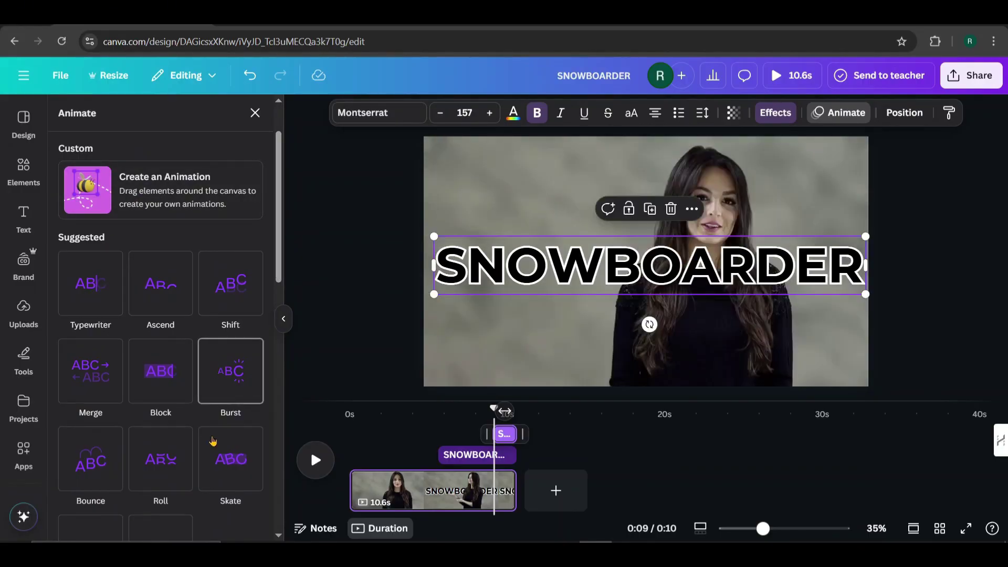
left_click(221, 381)
Color the letters BOARD in the front text white and play back the animation
left_click(604, 266)
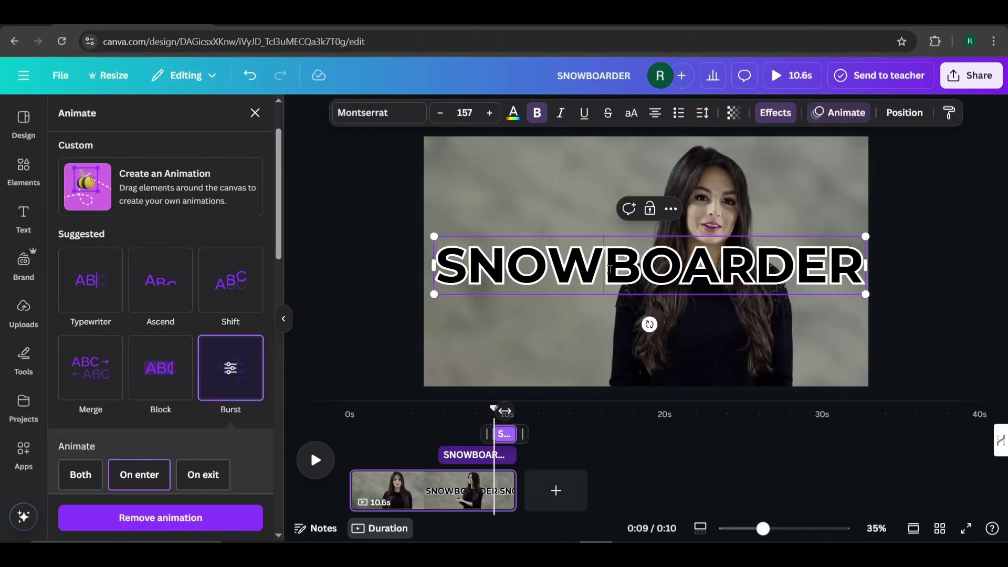
left_click_drag(609, 269, 801, 262)
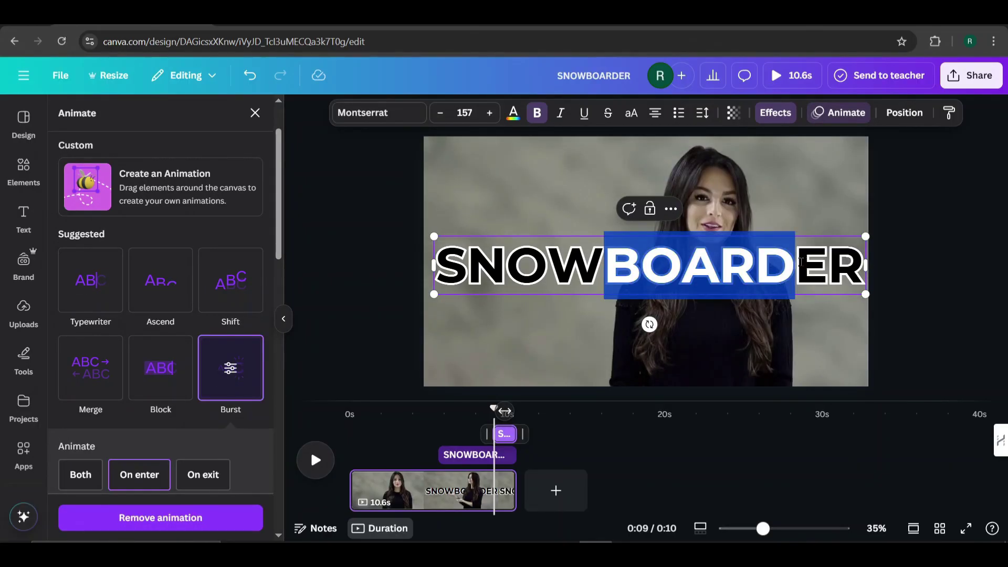
left_click(514, 112)
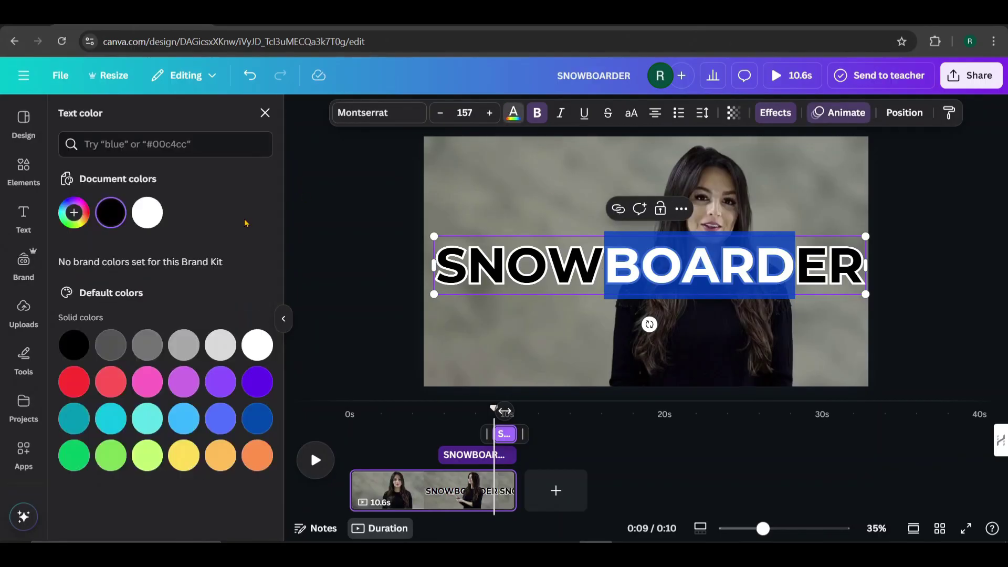
left_click(152, 218)
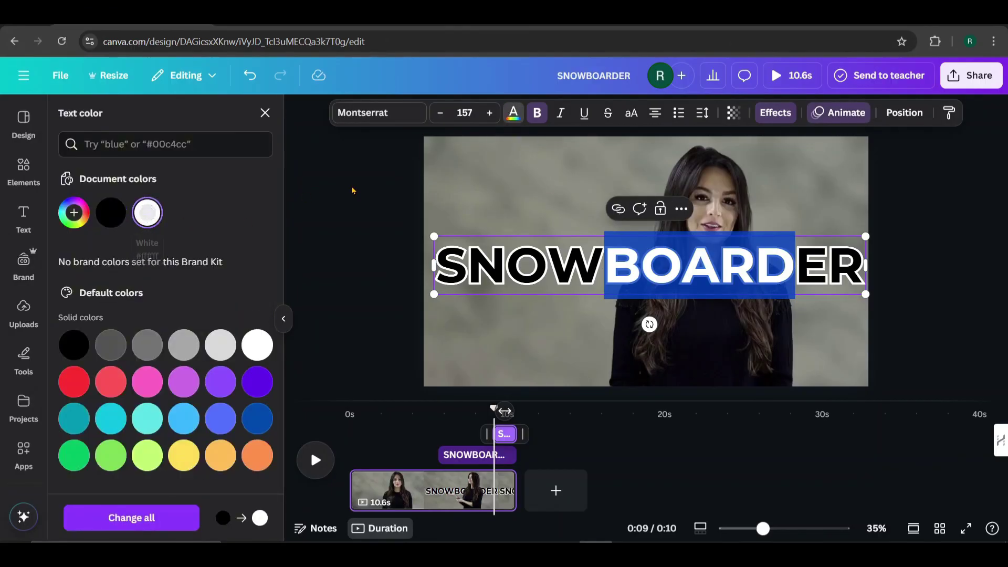
left_click(522, 341)
left_click(315, 460)
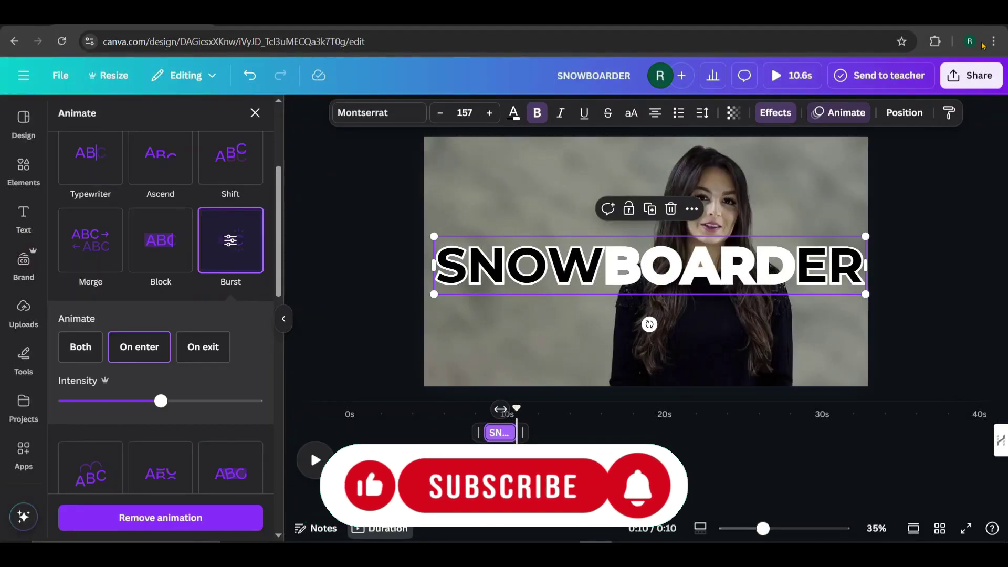
Export the SNOWBOARDER design as an MP4 video at 1080p (HD) quality
left_click(970, 75)
left_click(758, 337)
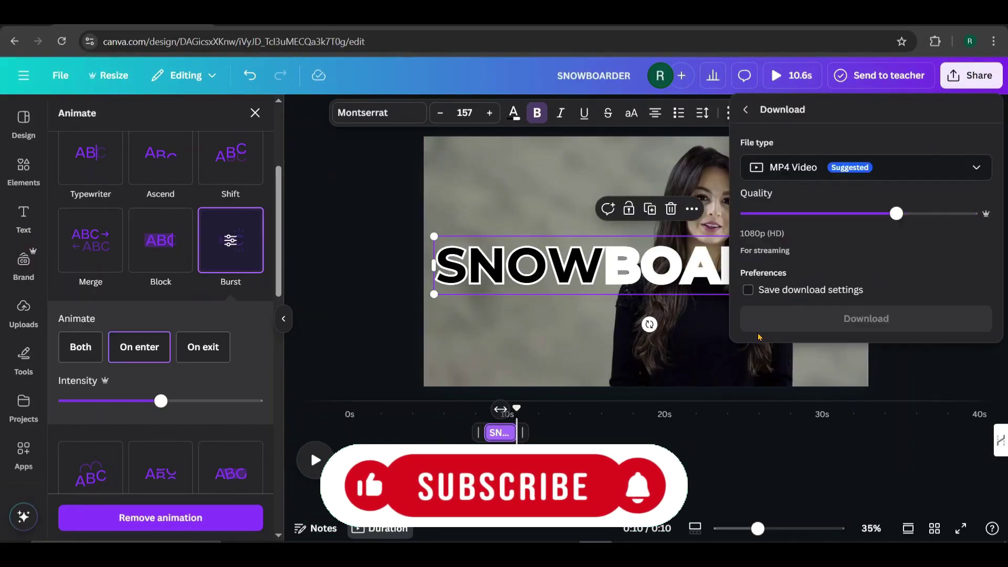
left_click(770, 328)
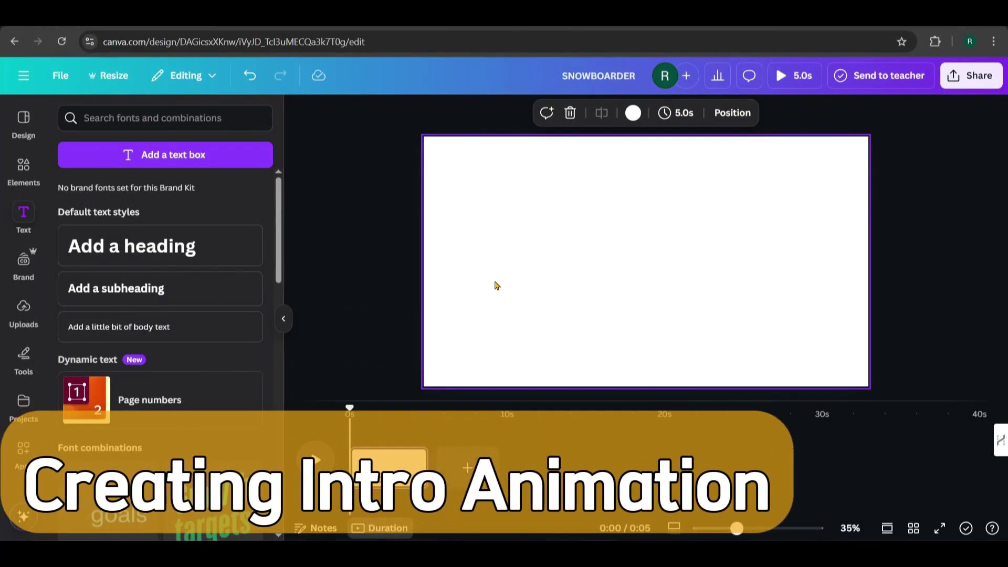
Upload the presenter video from the vid 27 folder to the uploaded videos
left_click(19, 329)
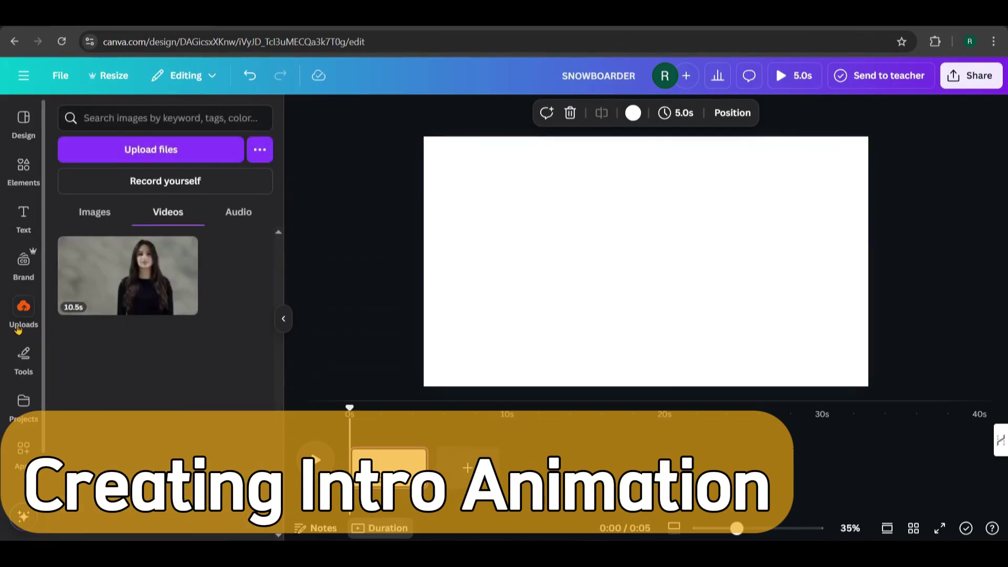
left_click(874, 264)
key("alt+Tab")
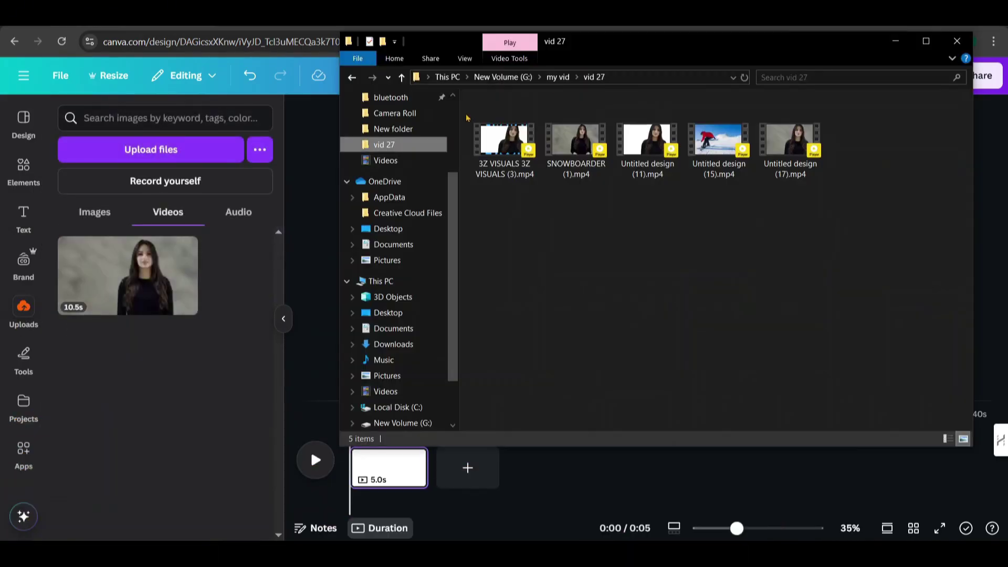
left_click_drag(790, 139, 210, 377)
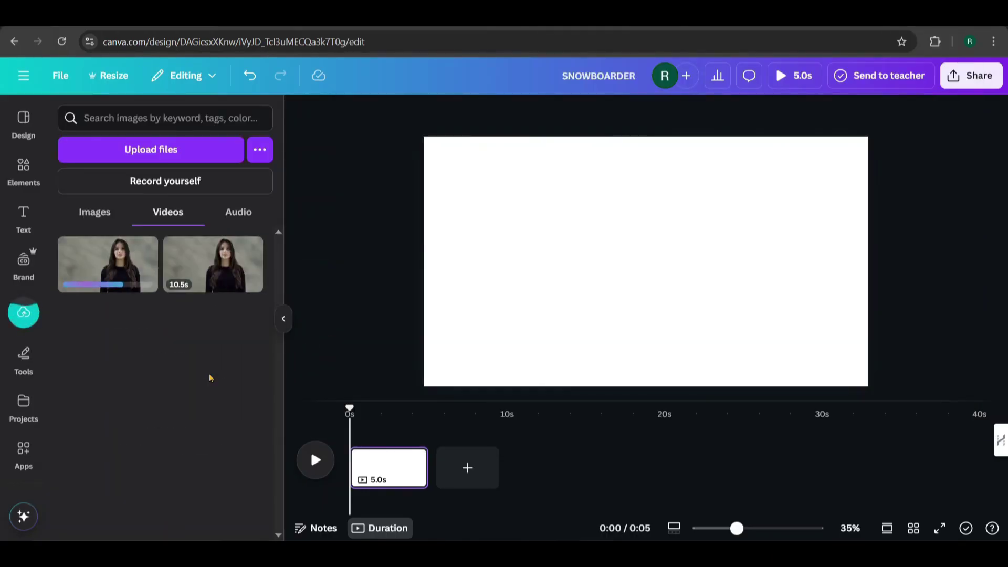
Add a heading to the blank page that reads "3Z VISUALS 3Z VISUALS"
left_click(23, 215)
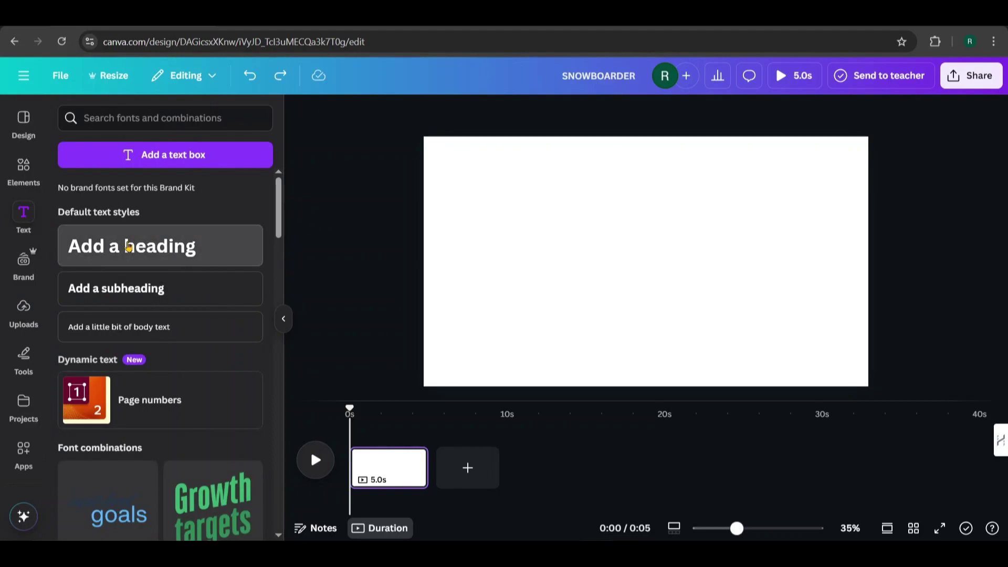
left_click(128, 245)
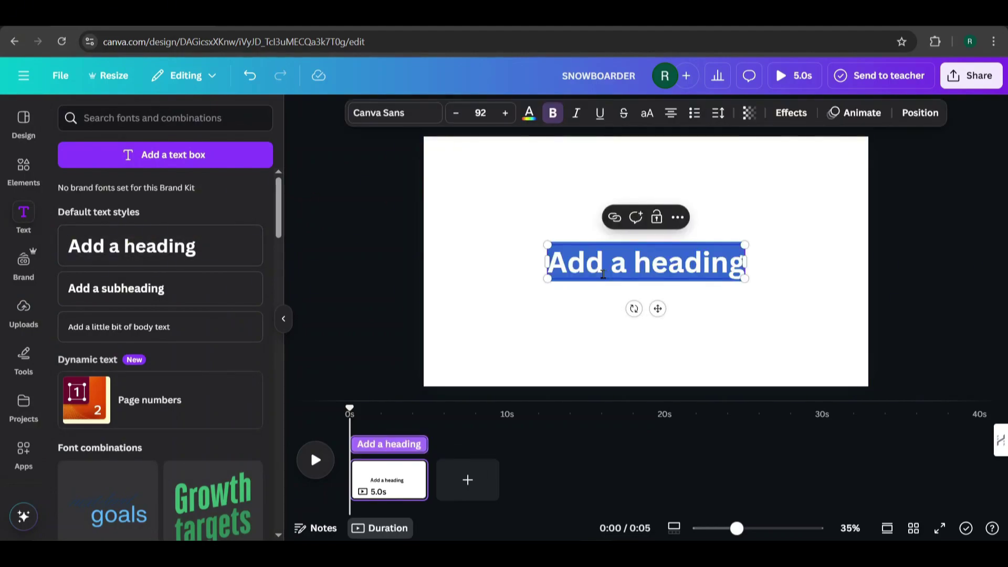
type("3Z VISUALS")
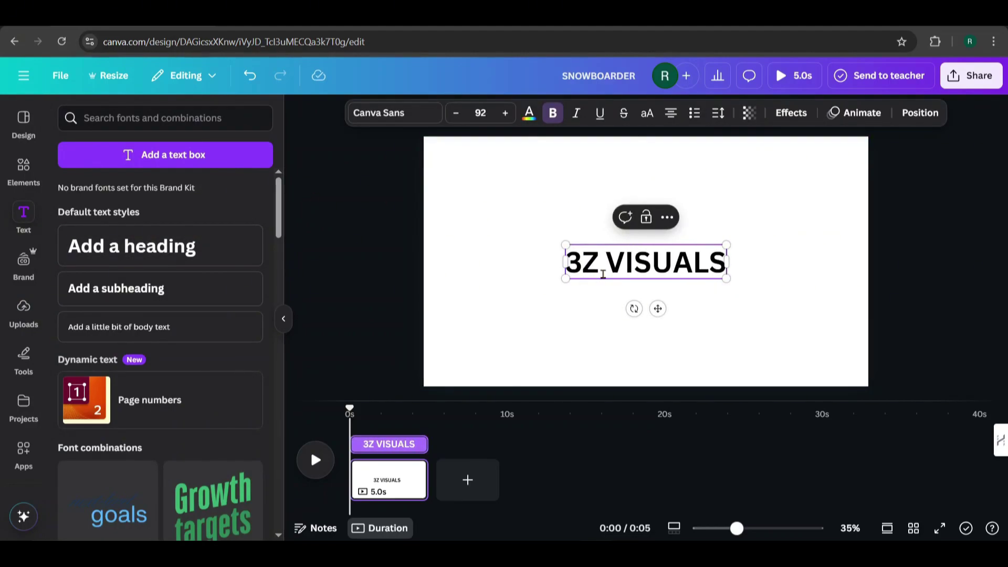
left_click_drag(727, 261, 559, 260)
key("ctrl+c")
key("End")
key("ctrl+v")
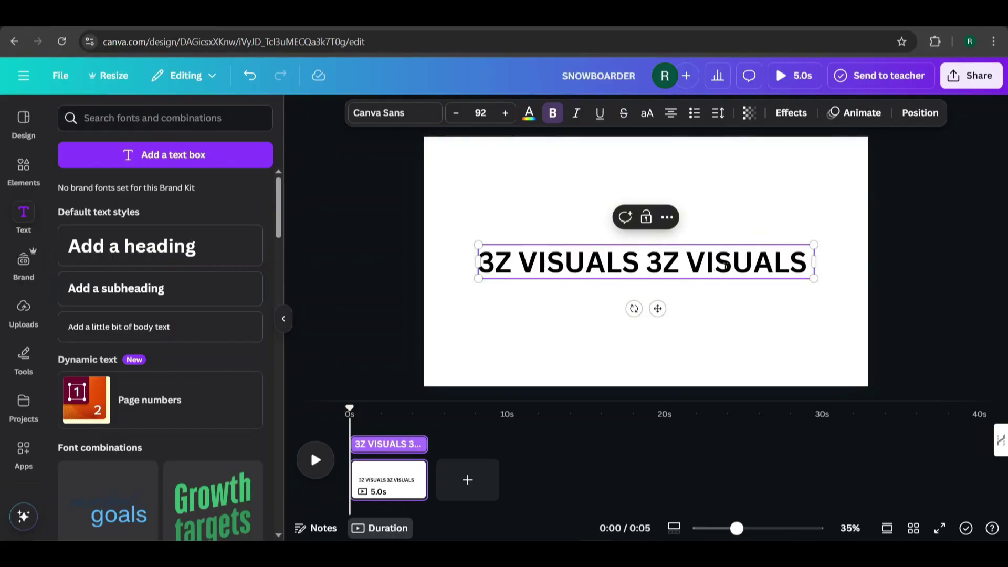
Enlarge the heading to size 123, move it to the upper part of the page and set its font to Anton
left_click_drag(810, 244, 862, 198)
left_click_drag(670, 265, 667, 189)
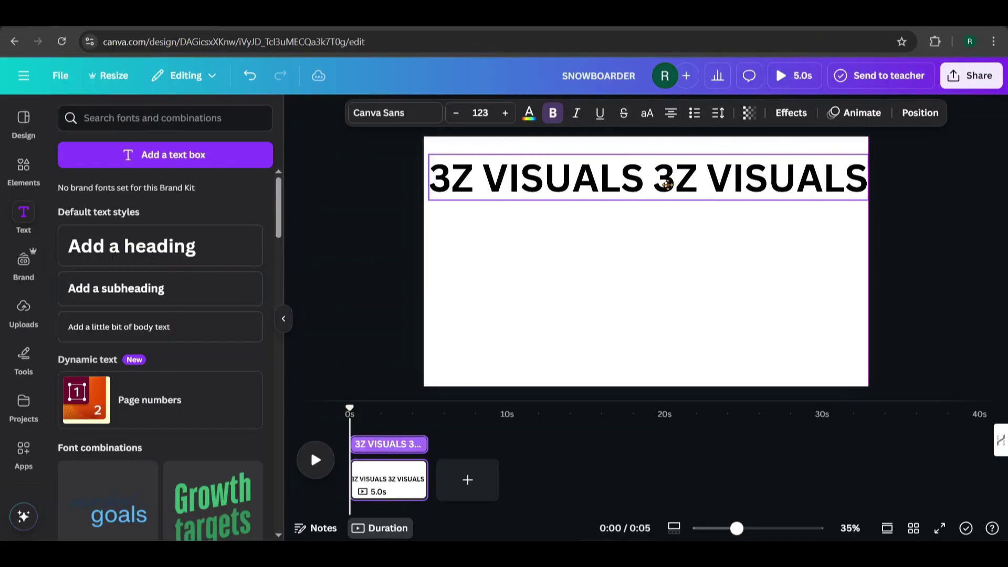
left_click(414, 114)
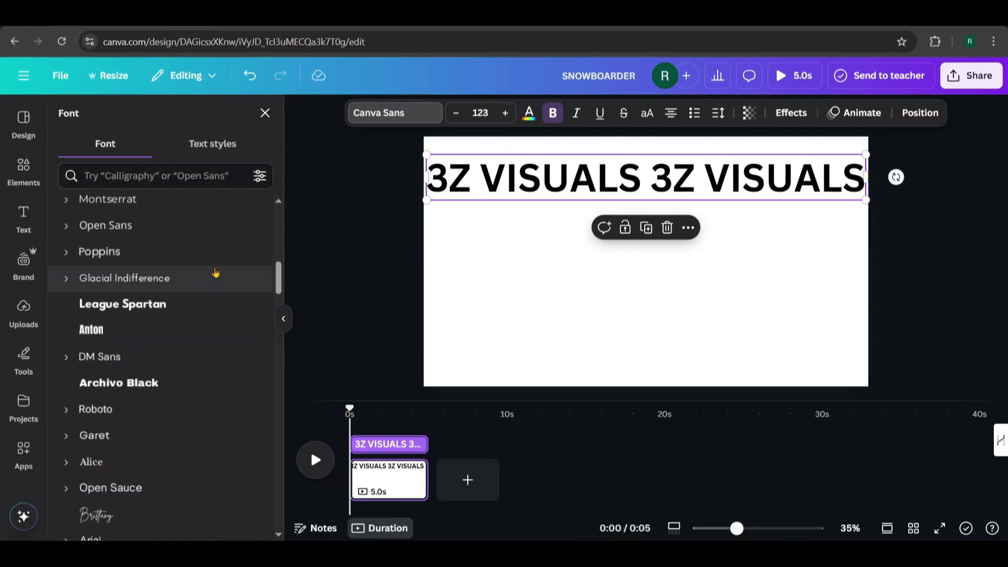
left_click(175, 329)
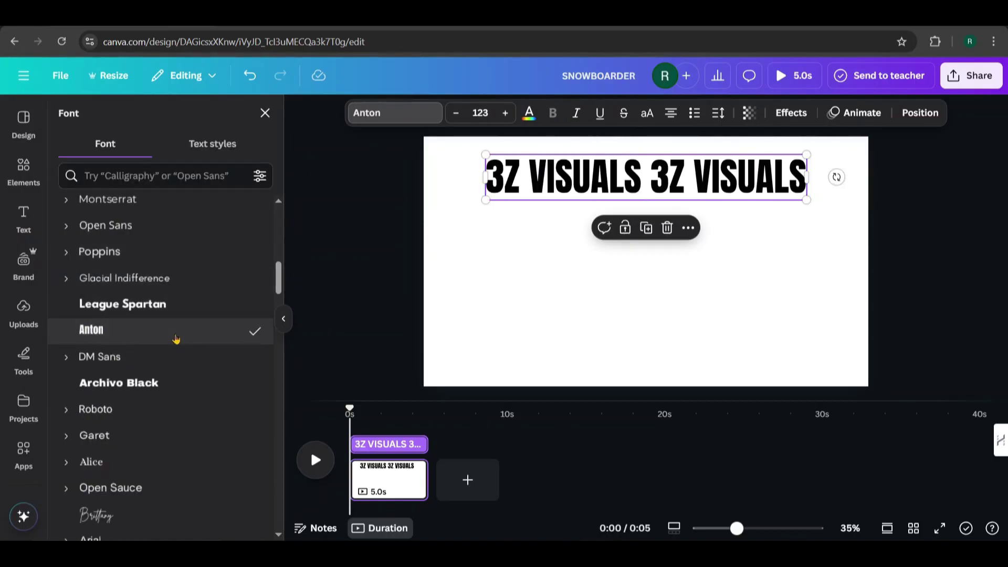
key("Escape")
Change the page's background color to light blue
left_click(493, 300)
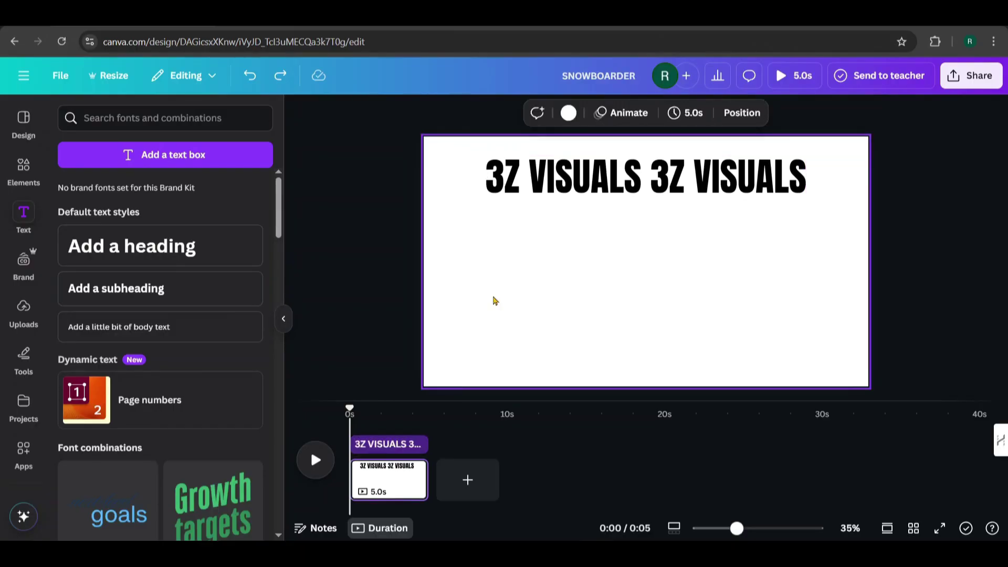
left_click(569, 112)
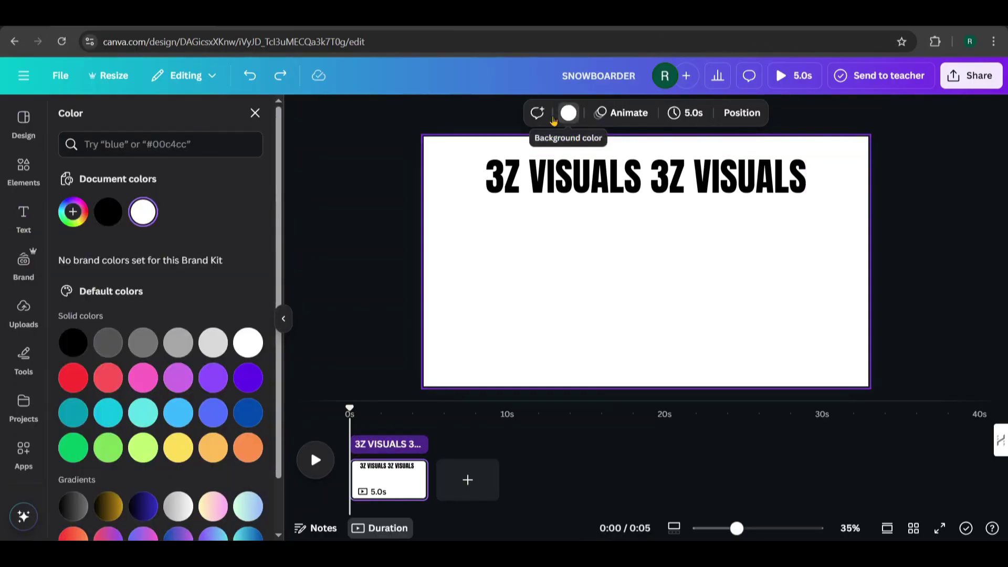
left_click(179, 424)
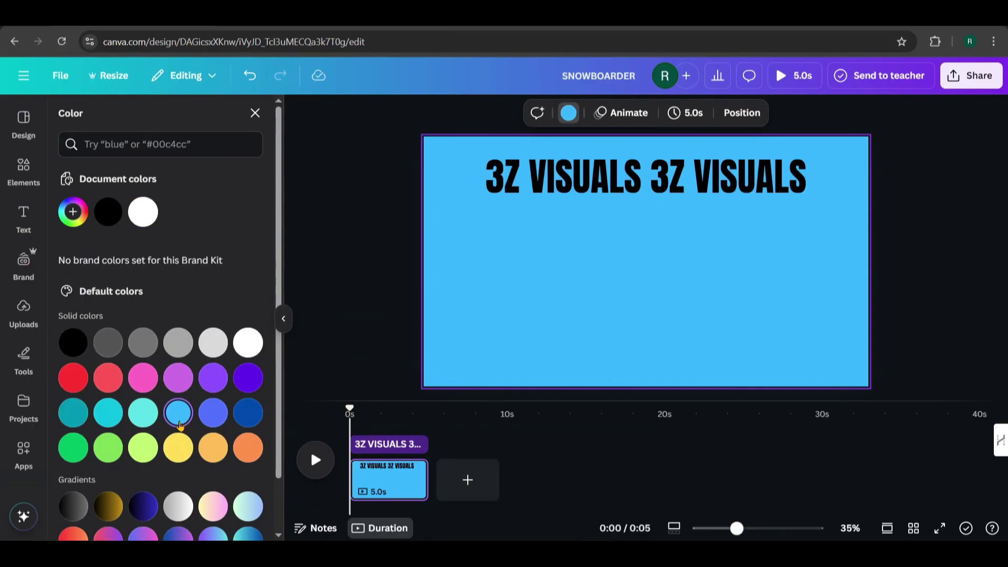
Color the 3Z VISUALS heading white and give it the Lift effect at intensity 100
left_click(582, 169)
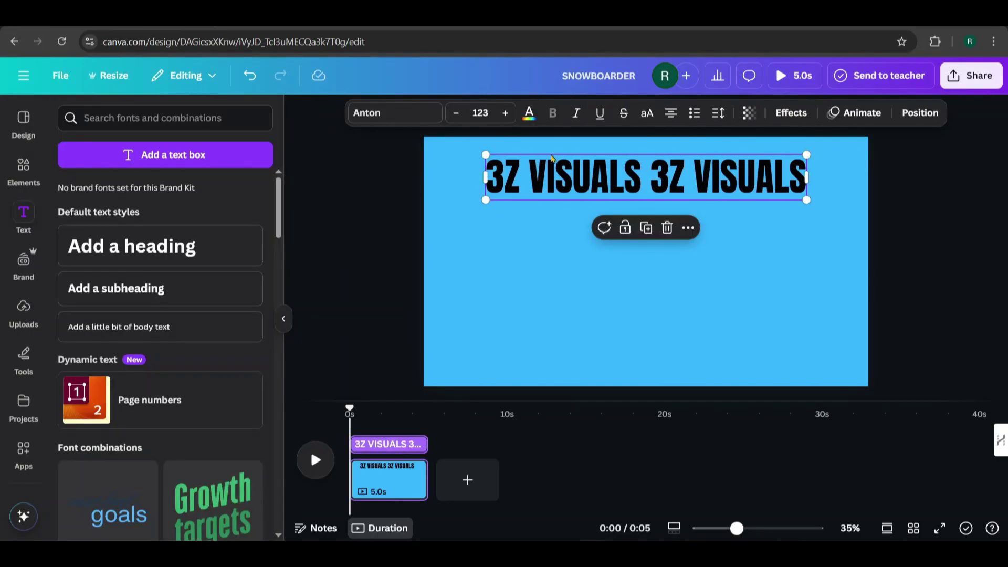
left_click(529, 113)
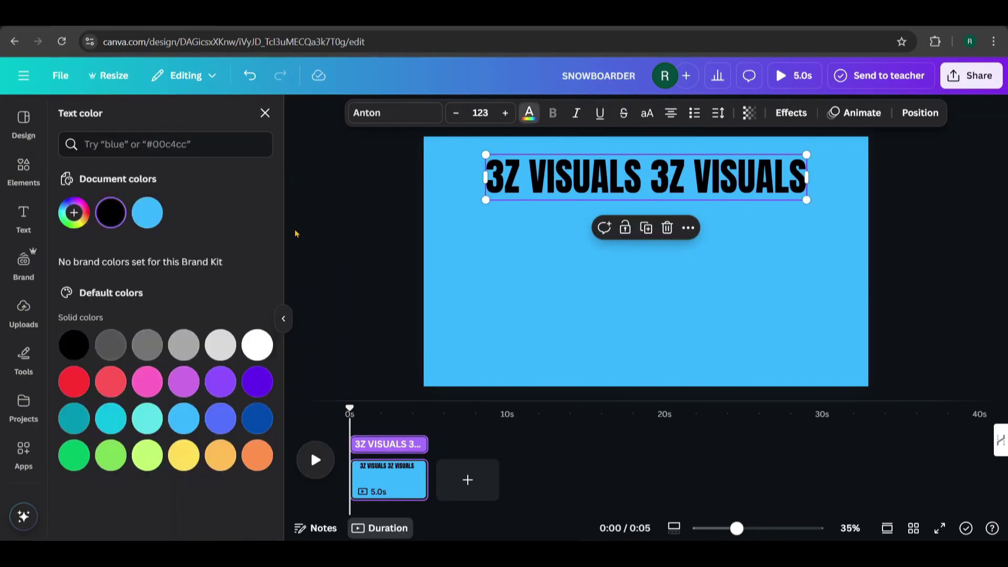
left_click(257, 344)
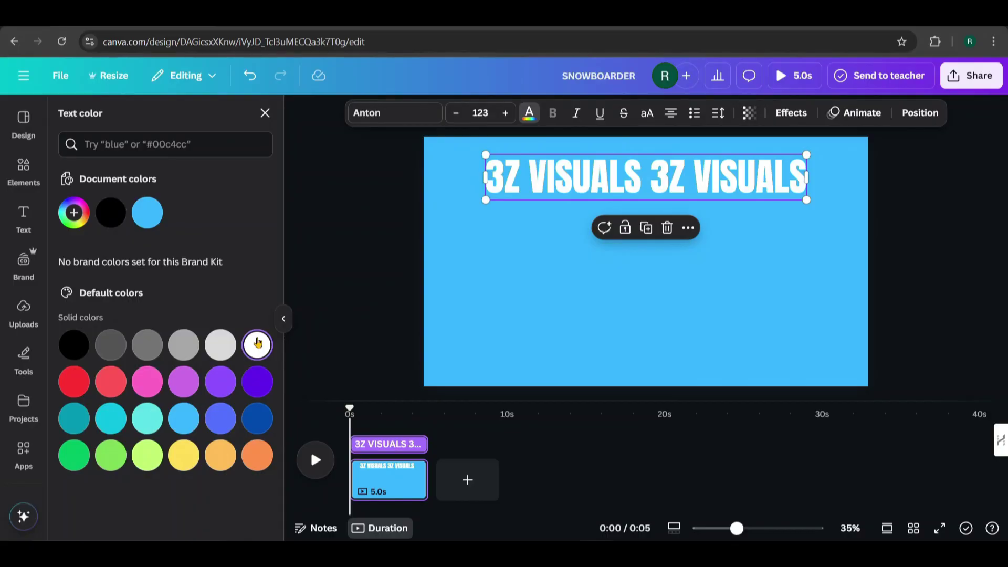
left_click(791, 113)
left_click(244, 197)
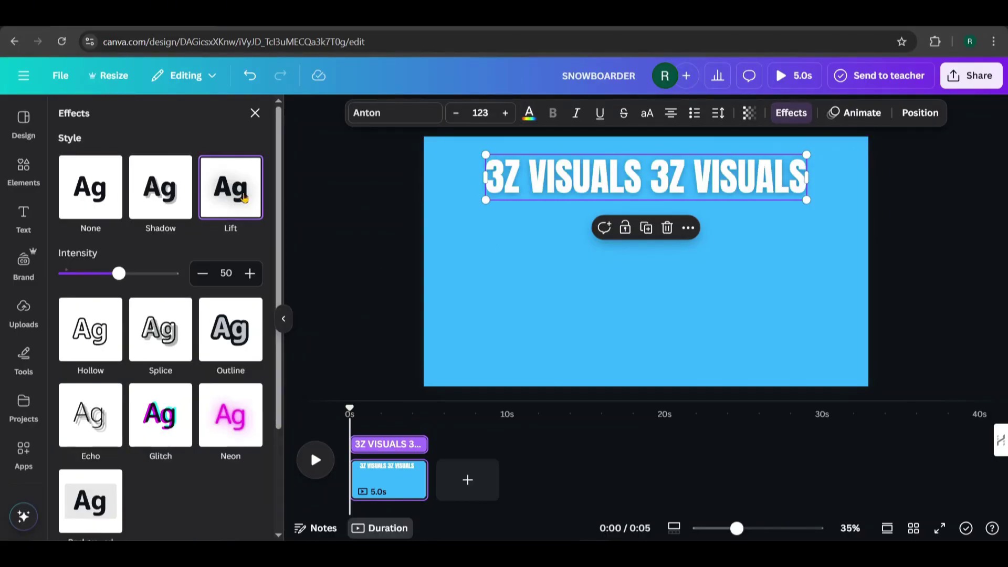
left_click_drag(151, 285, 189, 284)
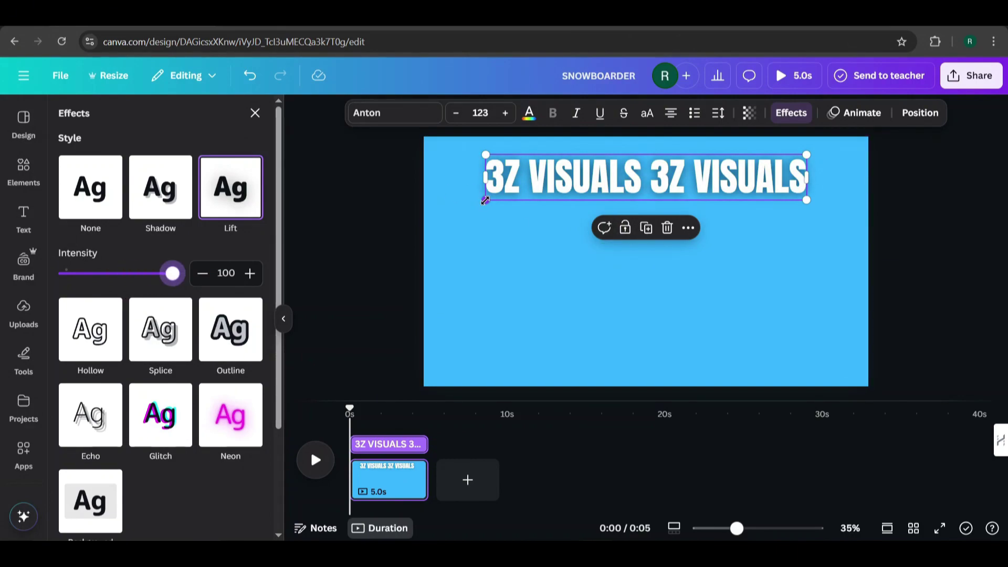
Enlarge the heading to size 347 and align it to the page's upper-left corner so one 3Z VISUALS spans the page width
left_click_drag(484, 200, 256, 326)
left_click_drag(877, 259, 557, 226)
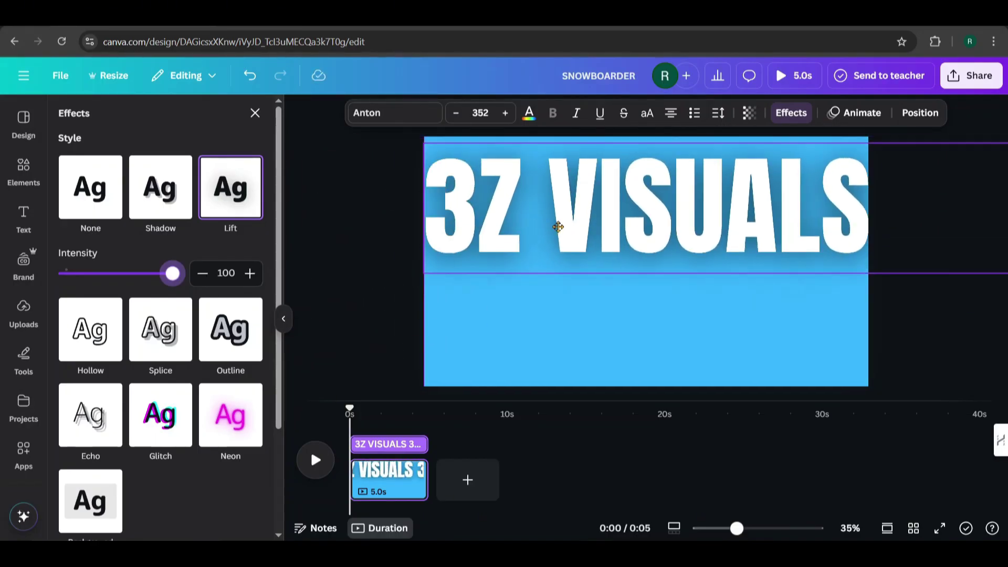
left_click_drag(424, 272, 440, 261)
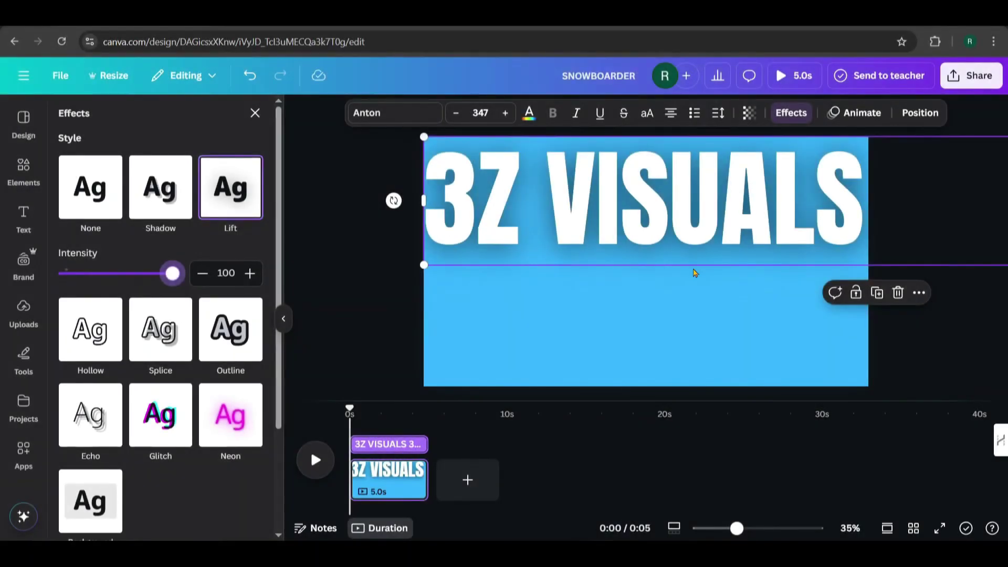
Duplicate the heading and place the copy on the page's lower half, its right end aligned with the page's right edge
left_click(878, 295)
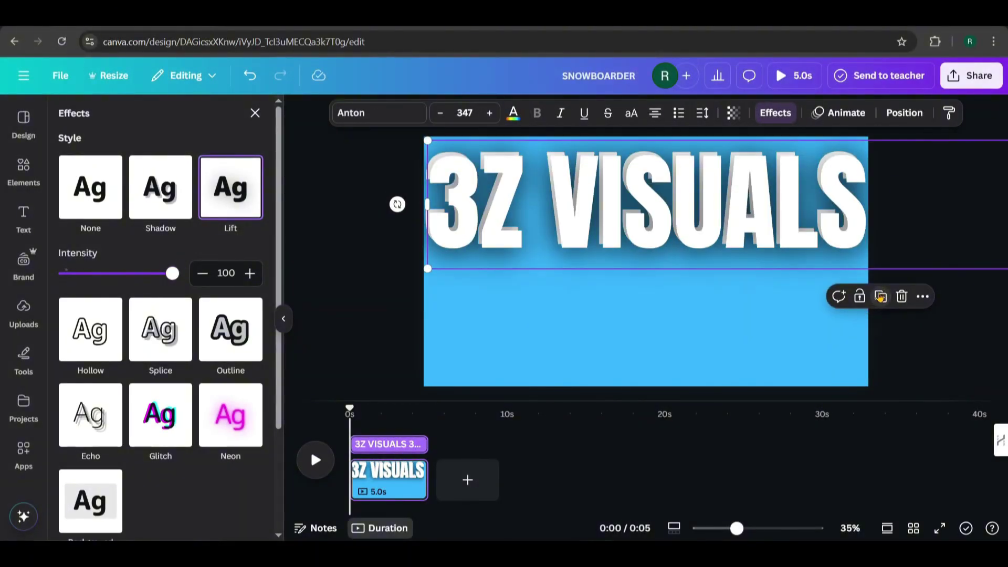
left_click_drag(779, 260, 544, 316)
mouse_move(683, 310)
left_mouse_down()
mouse_move(674, 307)
mouse_move(700, 307)
left_mouse_up()
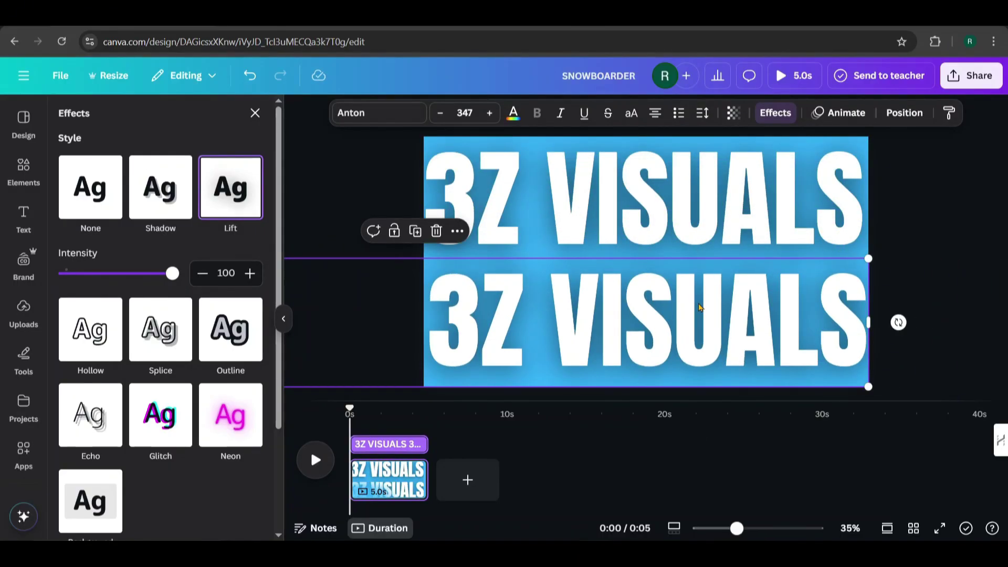
Give the upper heading the Baseline animation on enter, with rightward direction and the slowest speed
left_click(706, 232)
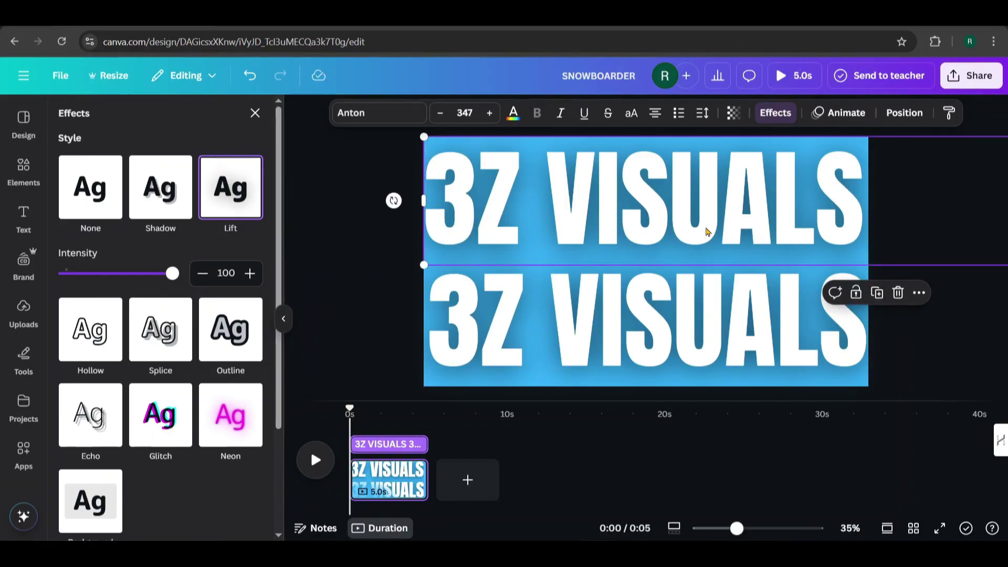
left_click(842, 113)
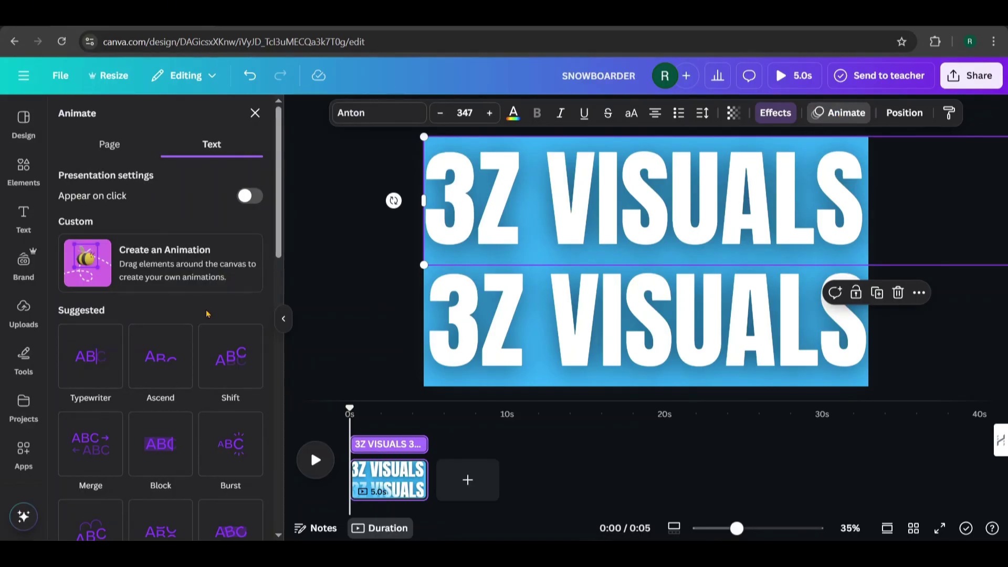
scroll(208, 314, "down", 10)
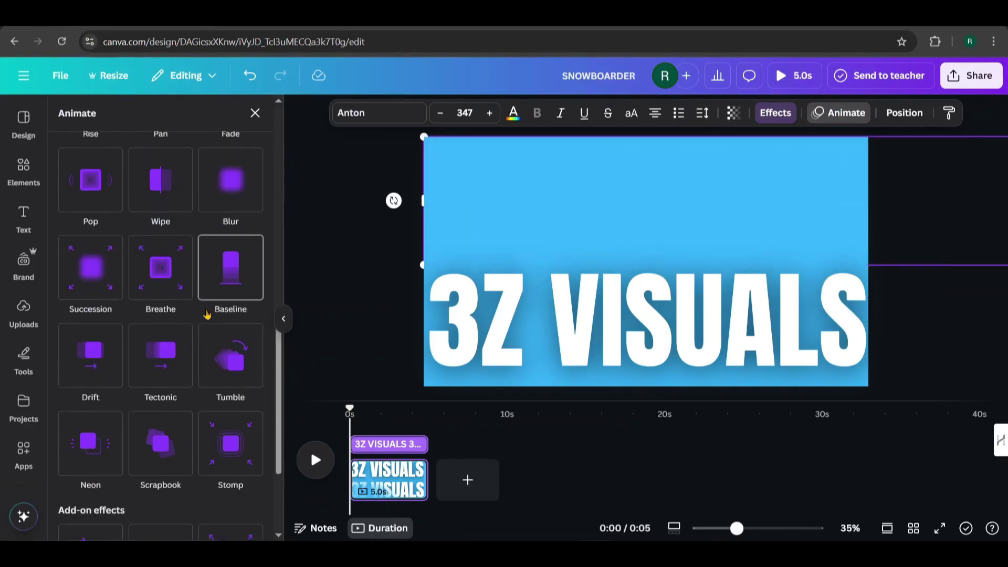
left_click(242, 269)
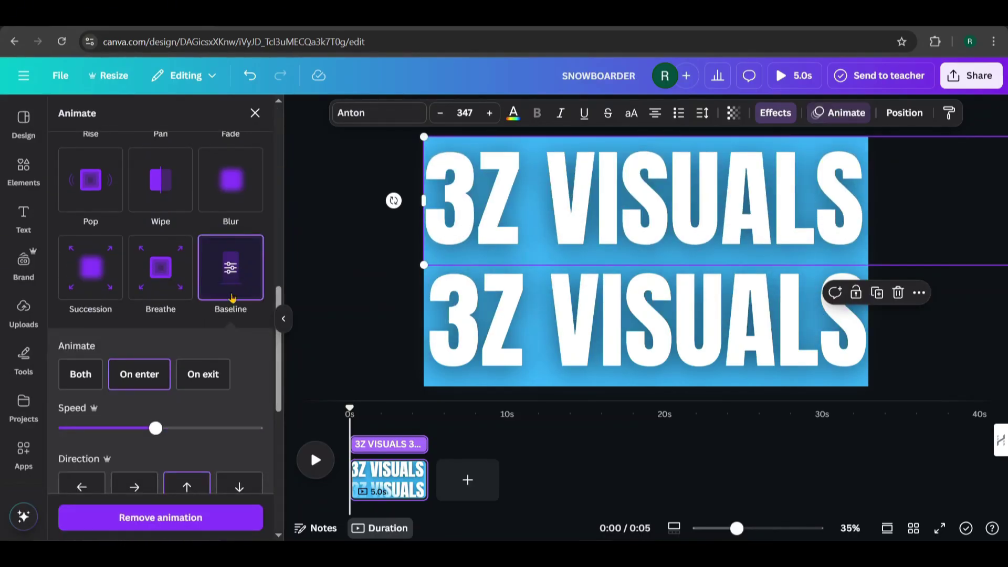
scroll(233, 298, "down", 3)
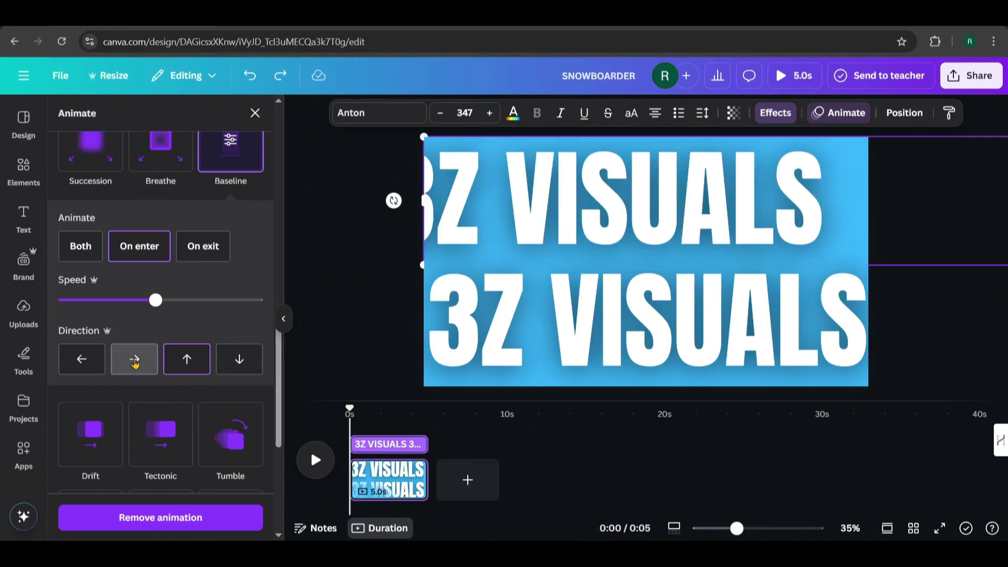
left_click(135, 361)
left_click_drag(103, 298, 60, 300)
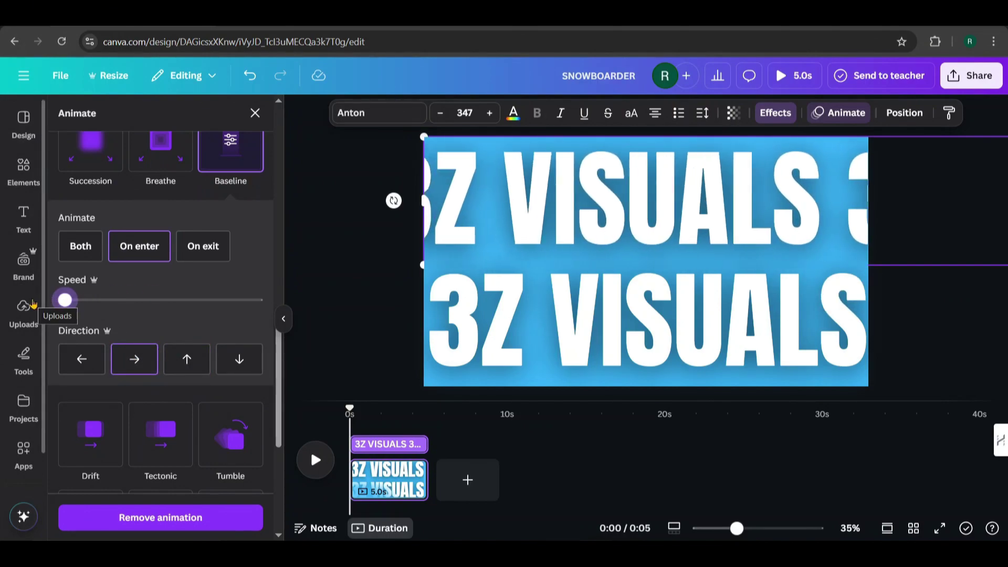
Give the lower heading the Baseline animation on enter, with leftward direction and the slowest speed
left_click(495, 330)
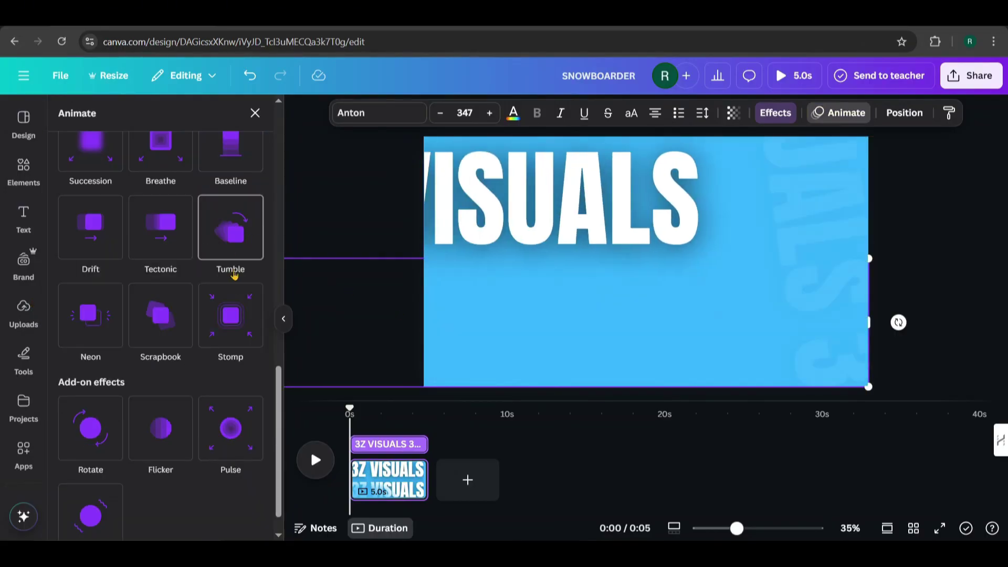
scroll(231, 231, "up", 2)
left_click(231, 231)
scroll(231, 387, "down", 2)
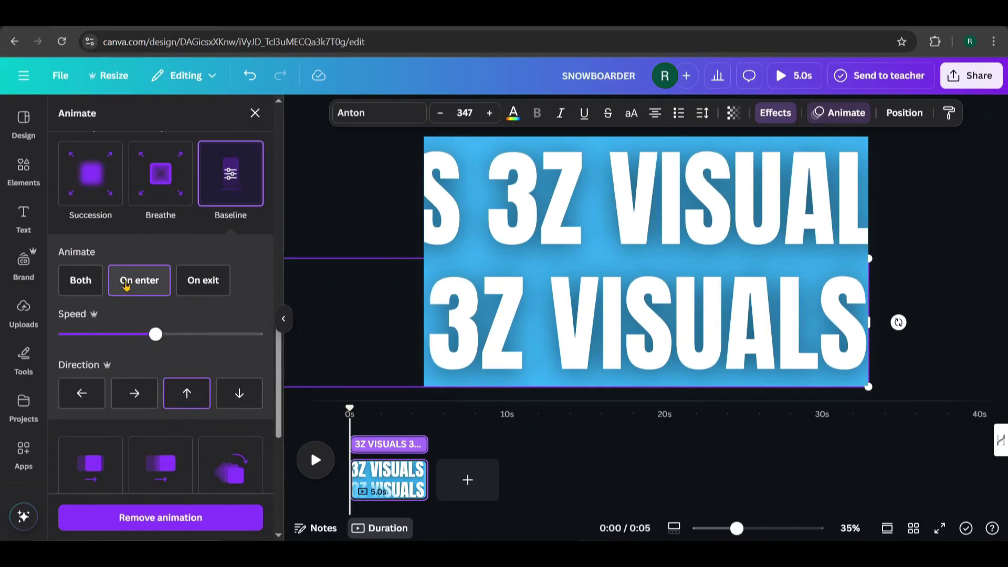
left_click(81, 393)
left_click_drag(155, 334, 60, 333)
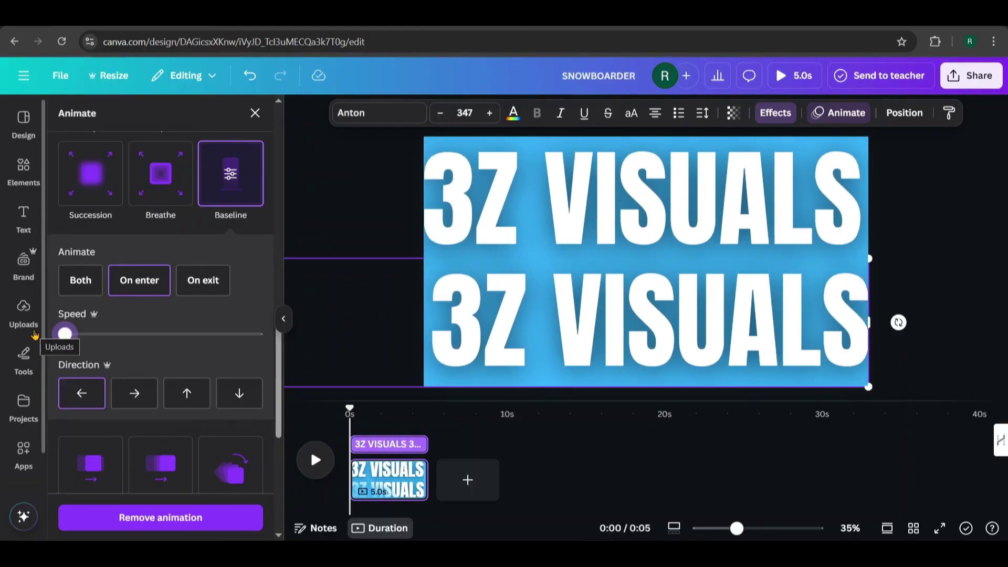
Add the uploaded 10.6 s presenter video to the page with the 3Z VISUALS headings
left_click(22, 308)
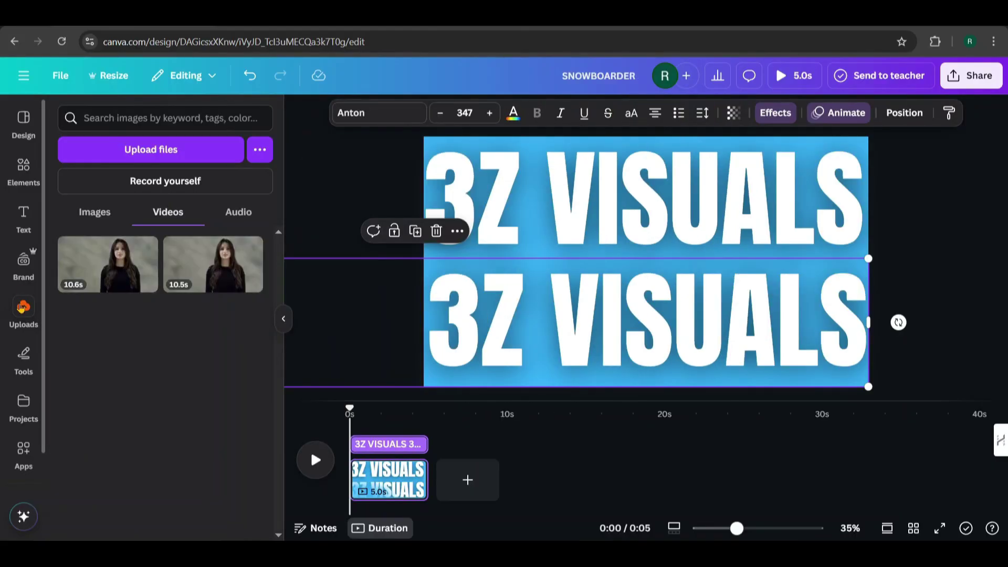
left_click(107, 268)
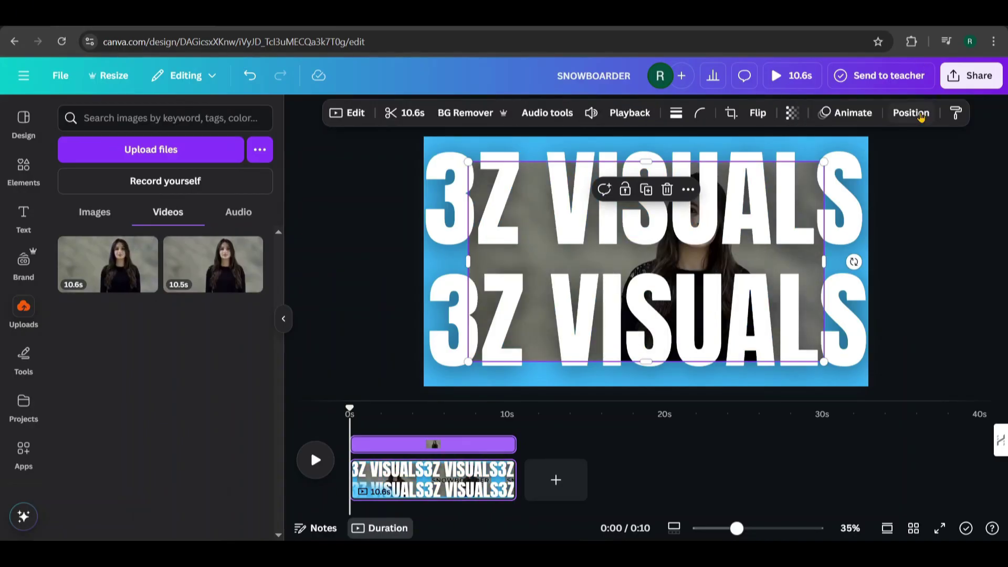
Move the presenter video above both 3Z VISUALS headings in the layer order and enlarge it to fill the page
left_click(910, 113)
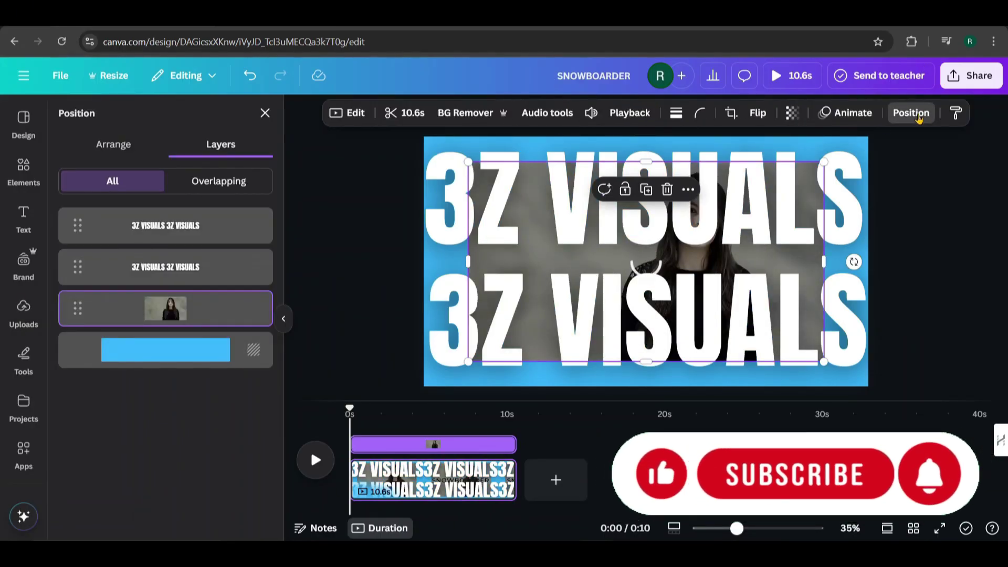
left_click_drag(223, 302, 231, 219)
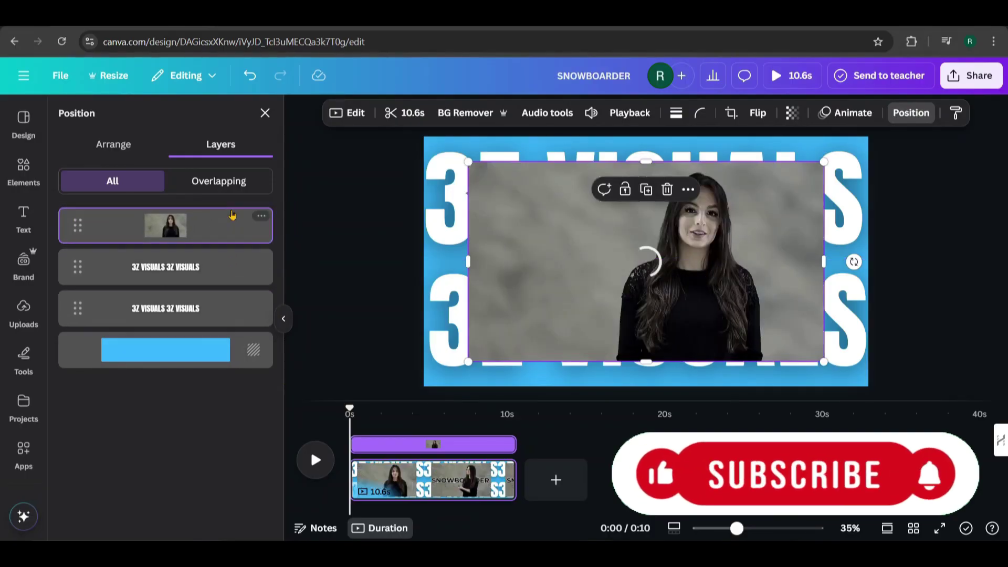
left_click_drag(455, 162, 424, 136)
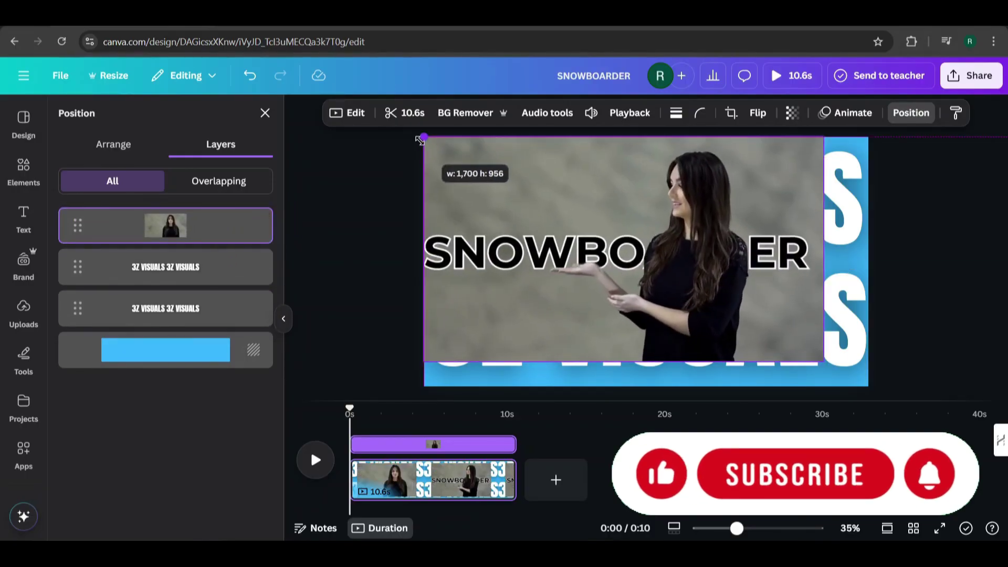
left_click_drag(824, 361, 880, 377)
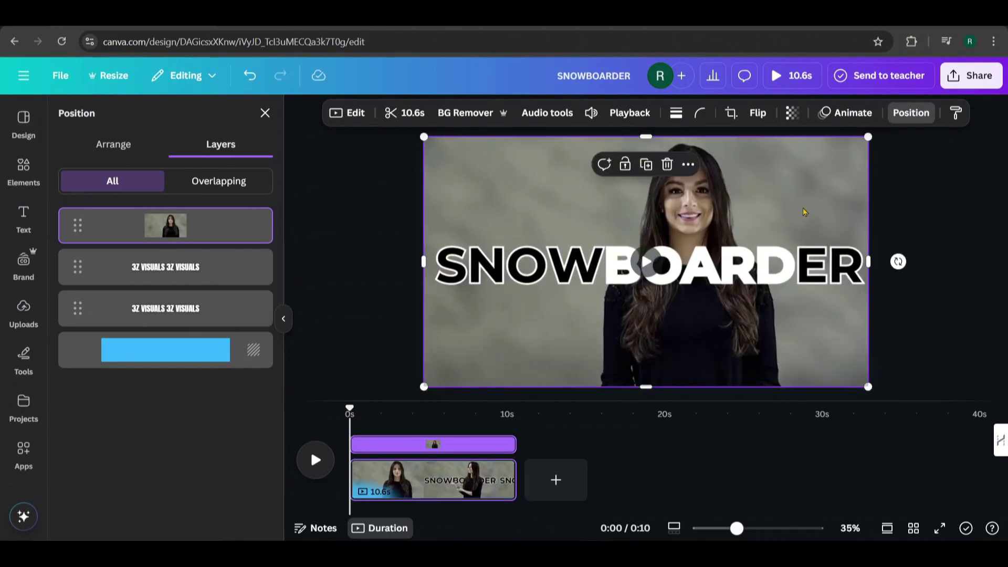
Duplicate the full-page presenter video directly over the original, cropping the copy to the lower half and the original to the upper half
left_click(647, 165)
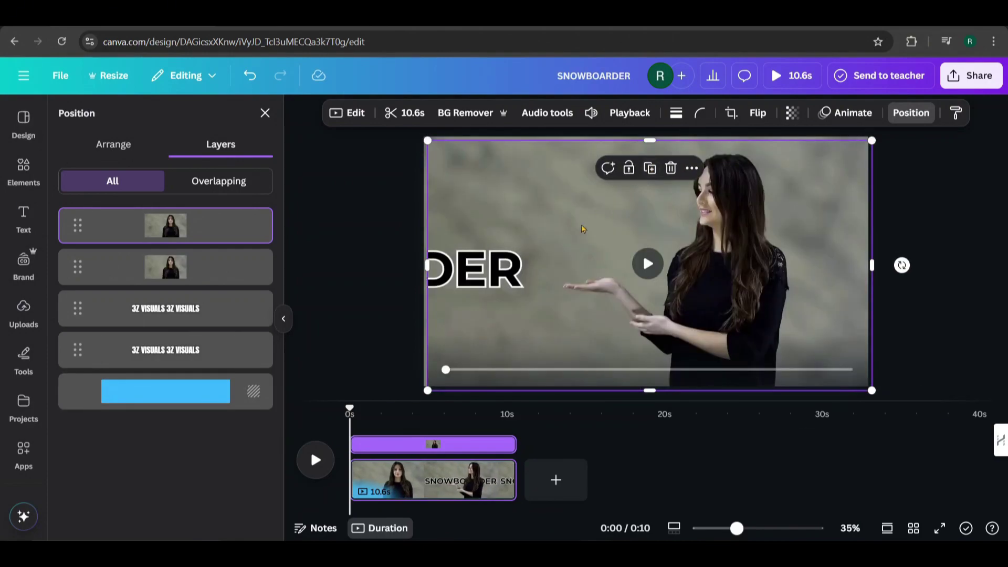
left_click_drag(577, 229, 574, 225)
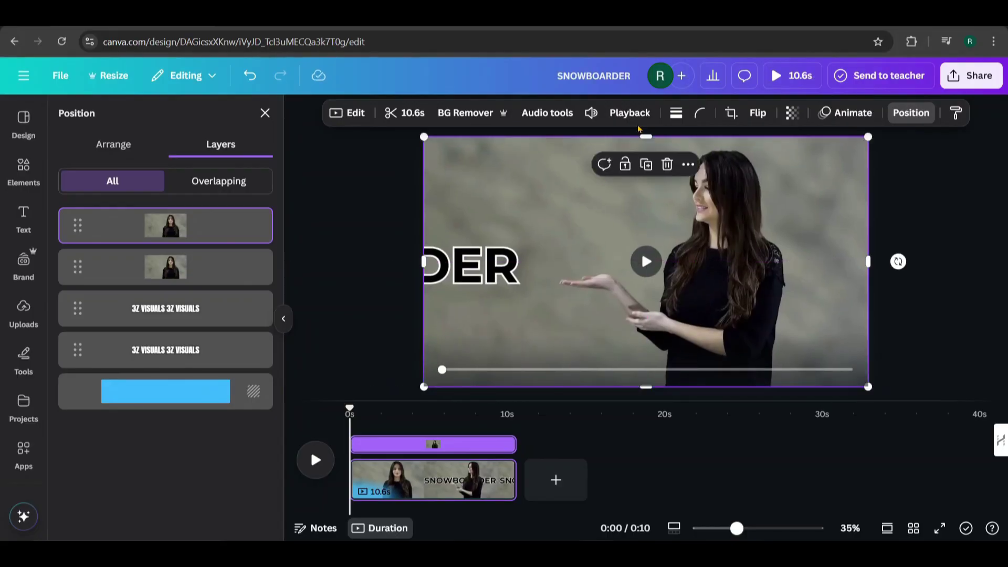
left_click_drag(648, 137, 653, 265)
left_click(608, 206)
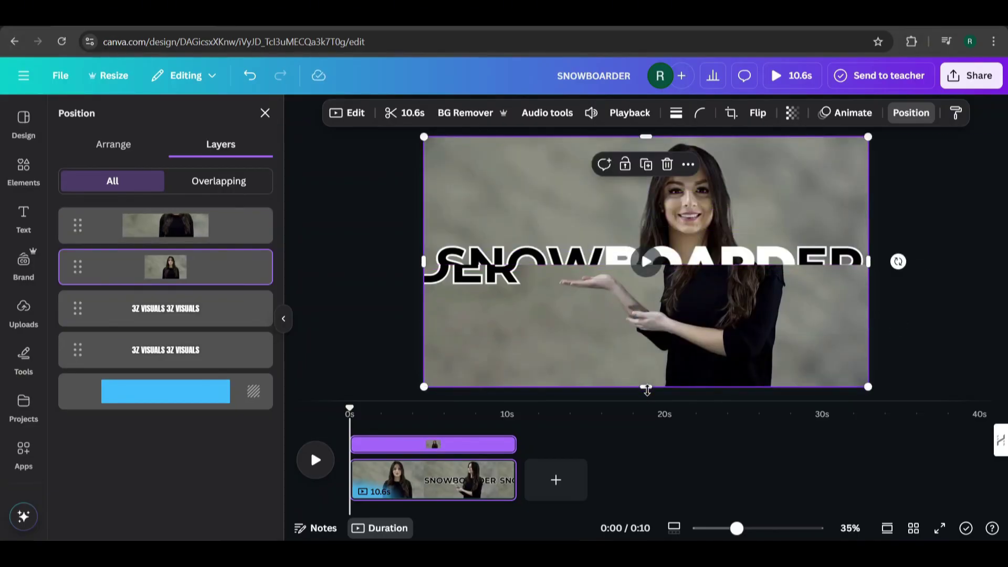
left_click_drag(646, 387, 651, 269)
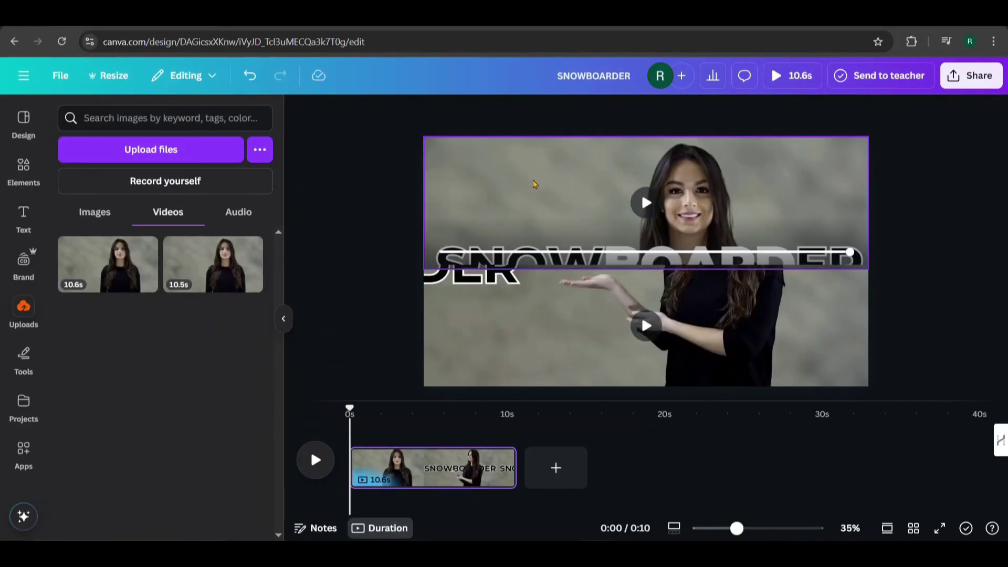
Give the upper half of the presenter video the Wipe animation on enter, with upward direction and the slowest speed
left_click(534, 184)
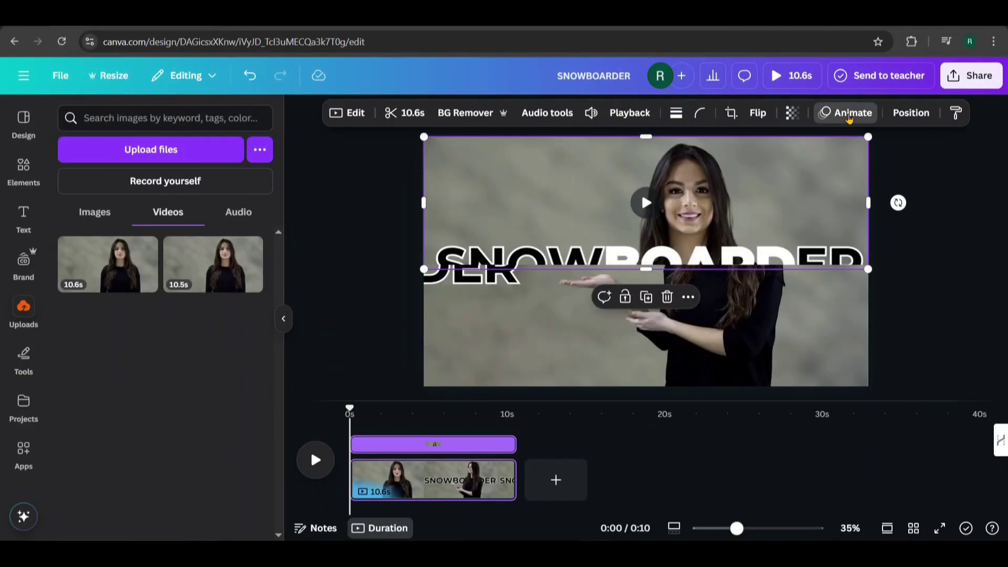
left_click(848, 113)
scroll(231, 410, "down", 5)
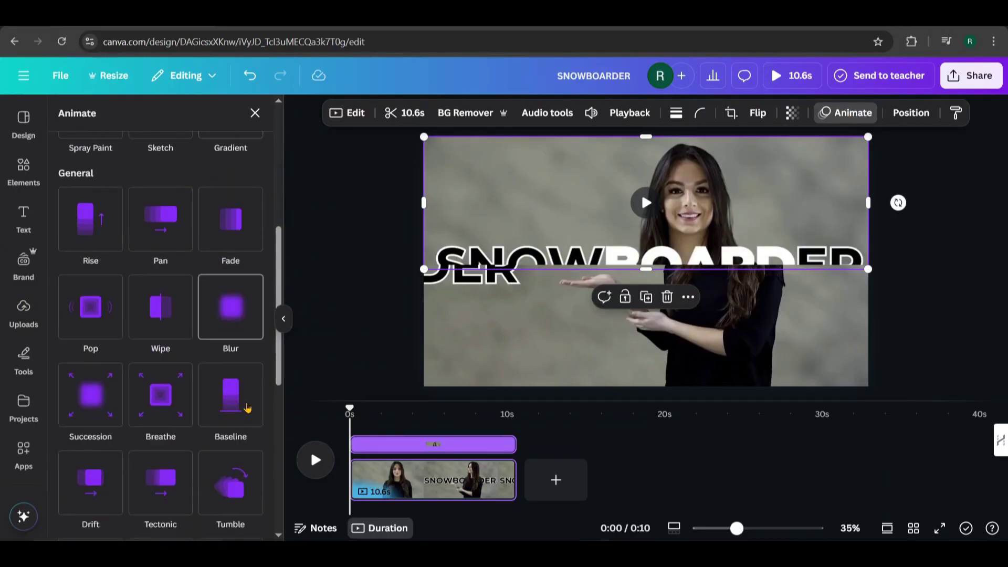
scroll(247, 408, "down", 1)
scroll(173, 315, "up", 2)
left_click(170, 308)
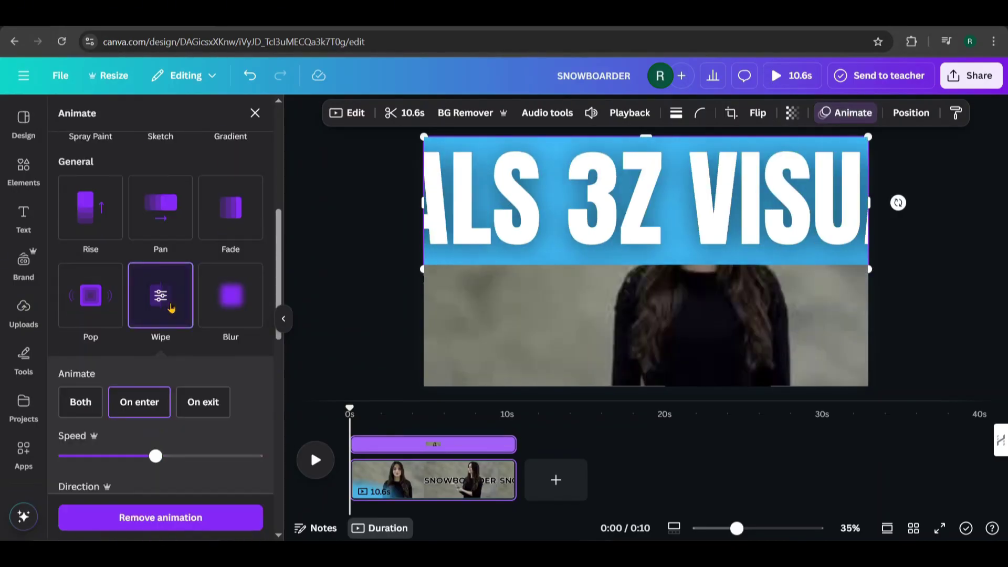
scroll(178, 368, "down", 2)
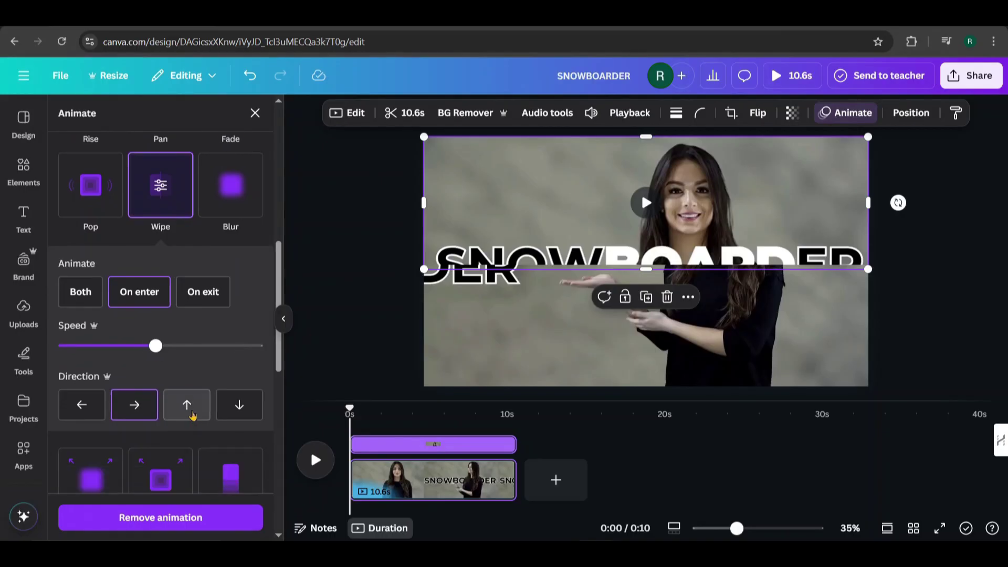
left_click(191, 413)
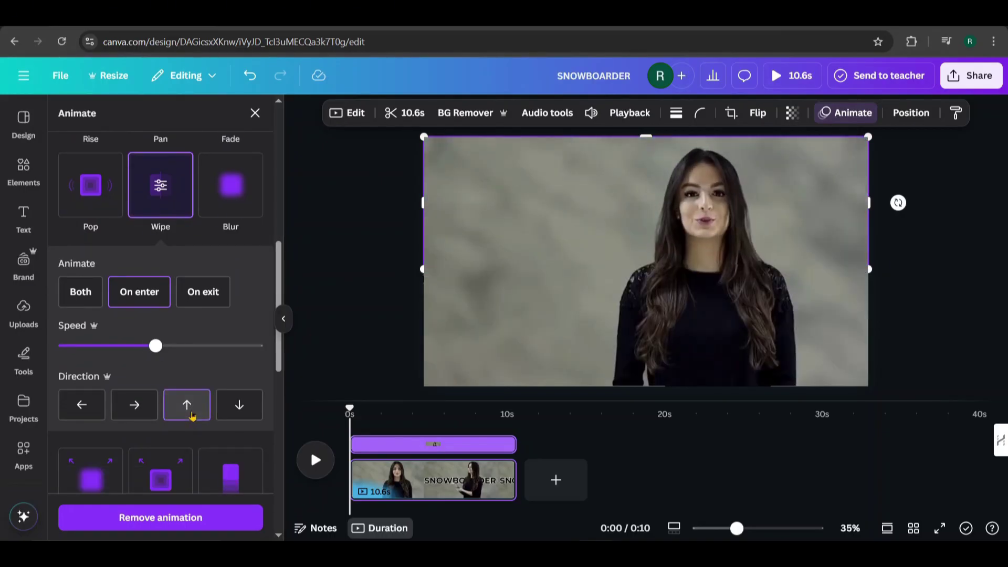
left_click_drag(85, 350, 59, 347)
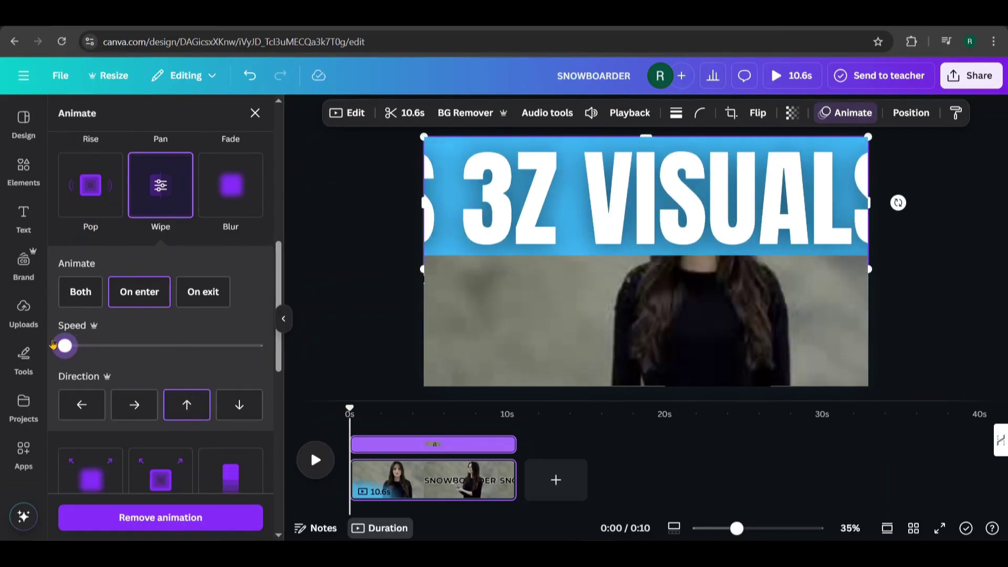
Give the lower video half the Wipe animation on enter, with downward direction and the slowest speed, and play back the page
left_click(545, 329)
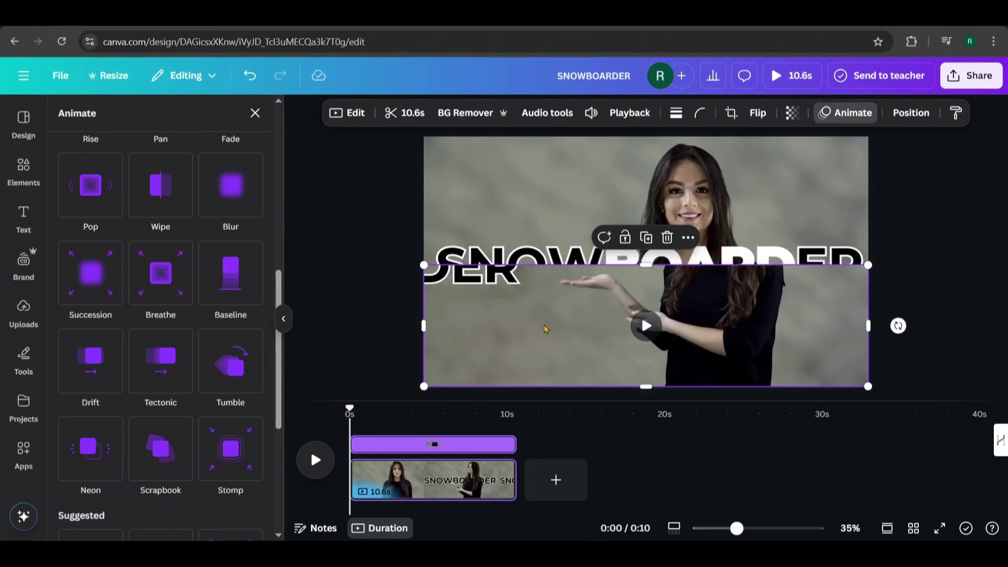
left_click(155, 215)
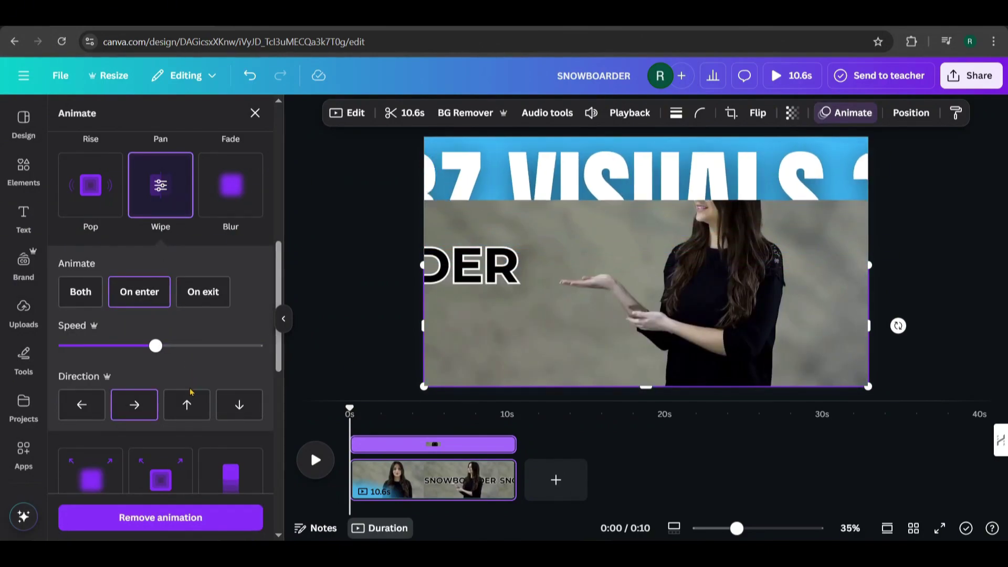
left_click(240, 403)
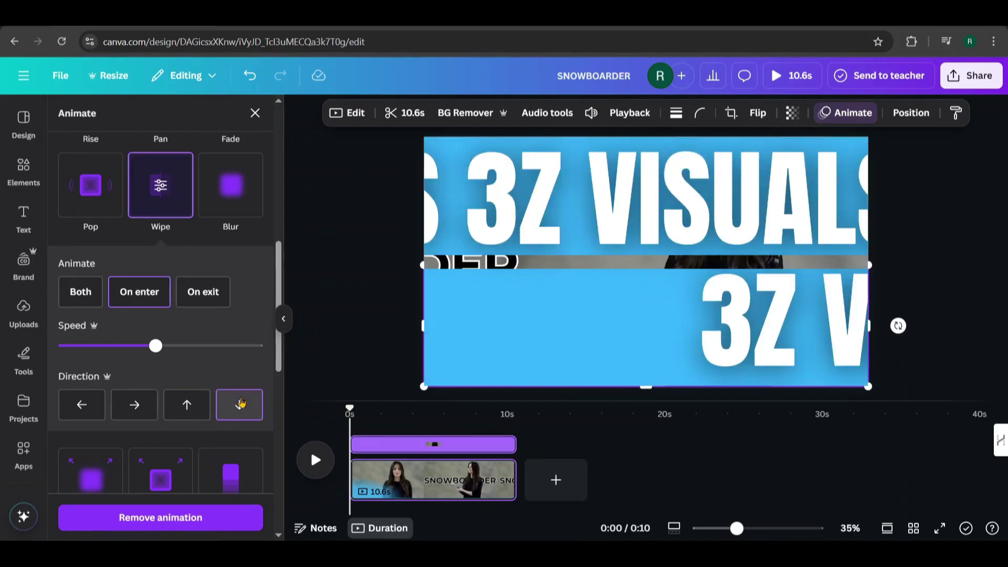
left_click_drag(133, 351, 64, 346)
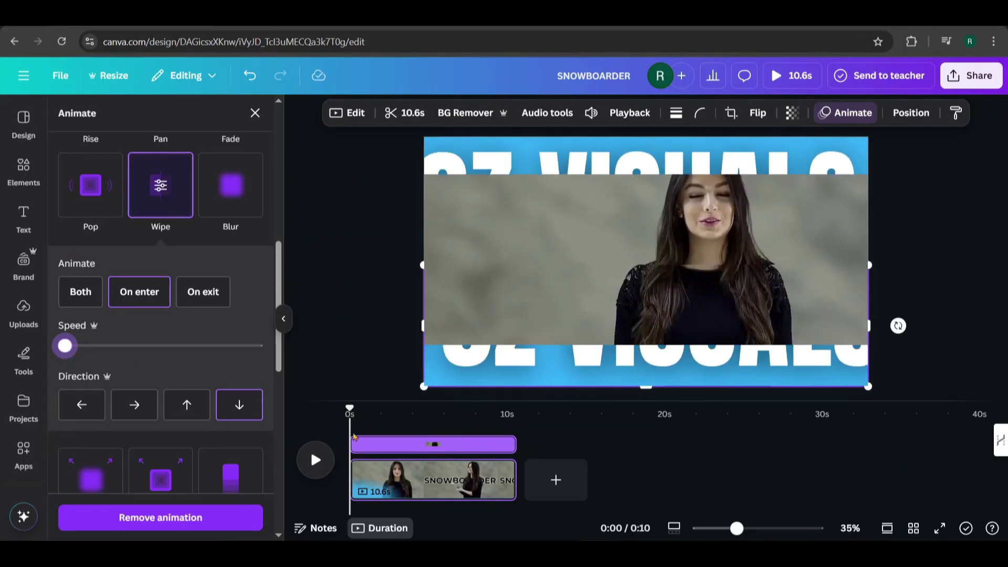
left_click(314, 458)
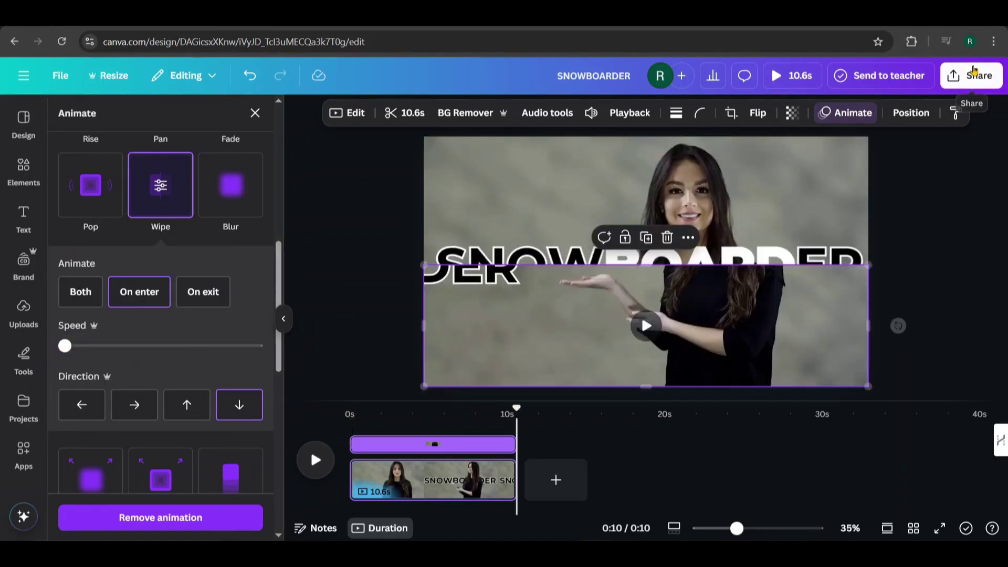
Download the finished 3Z VISUALS intro video
left_click(971, 75)
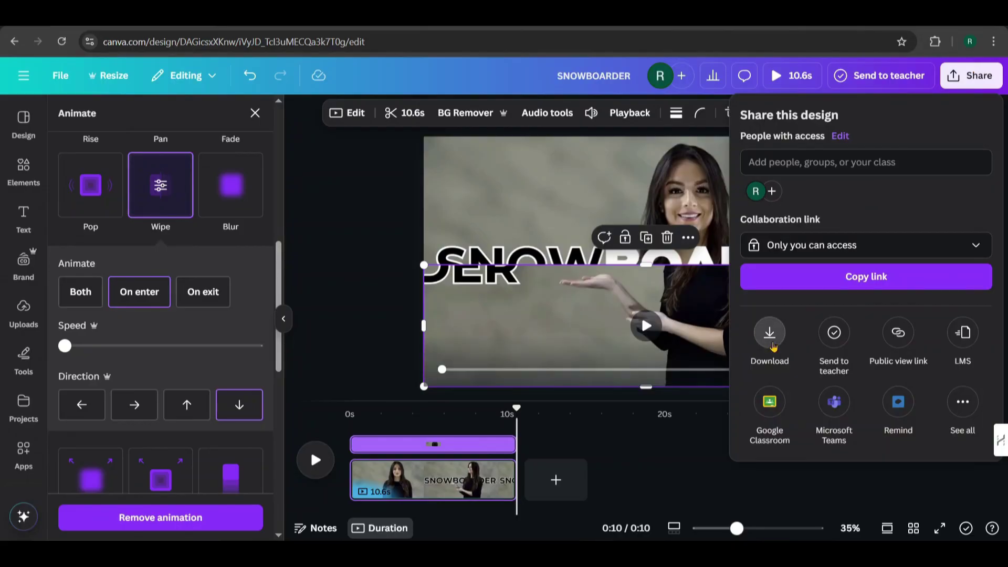
left_click(770, 332)
left_click(828, 320)
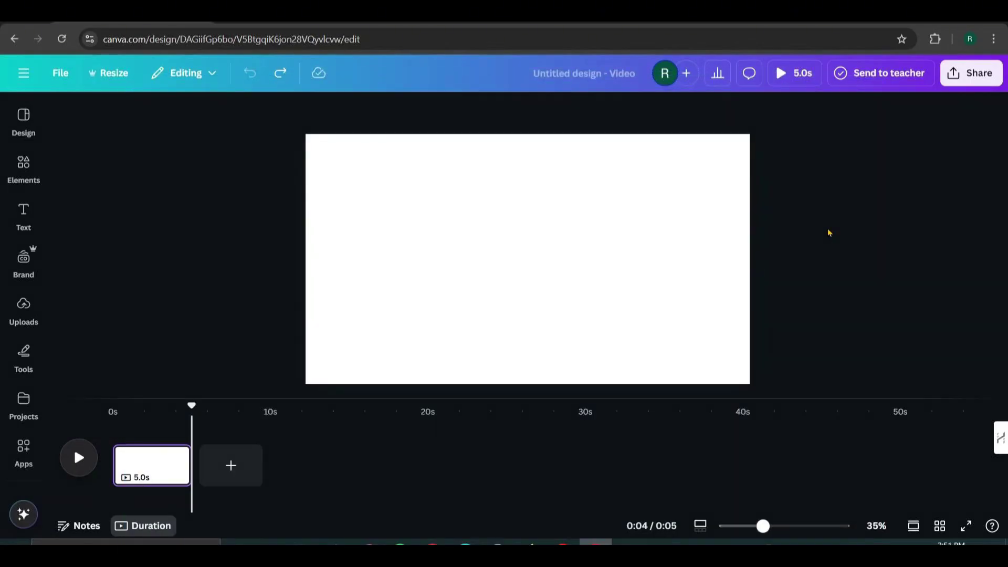
Add the recently used 6.0 s snowy-peak snowboarder clip to the blank video design and set it as the page background
left_click(23, 164)
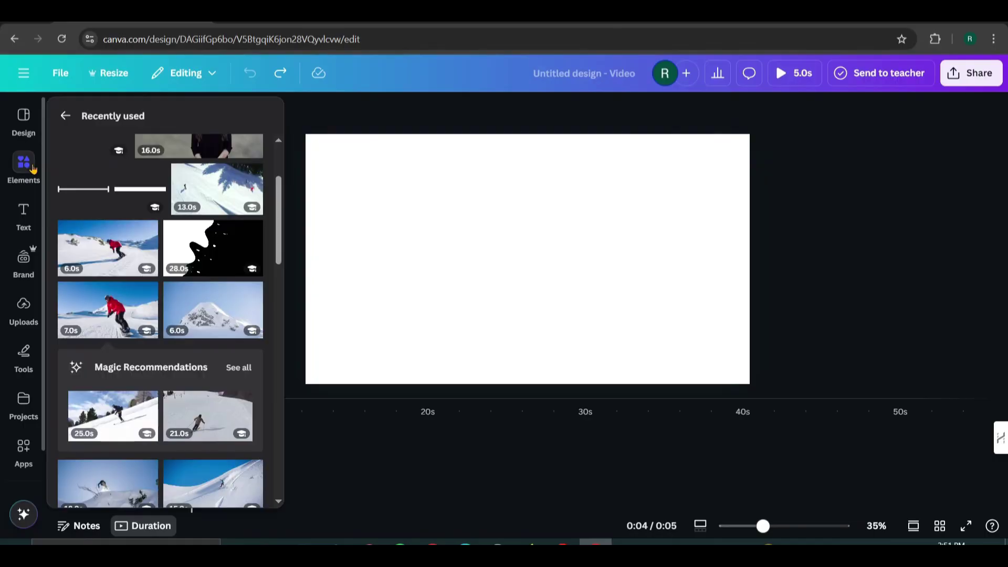
left_click(199, 307)
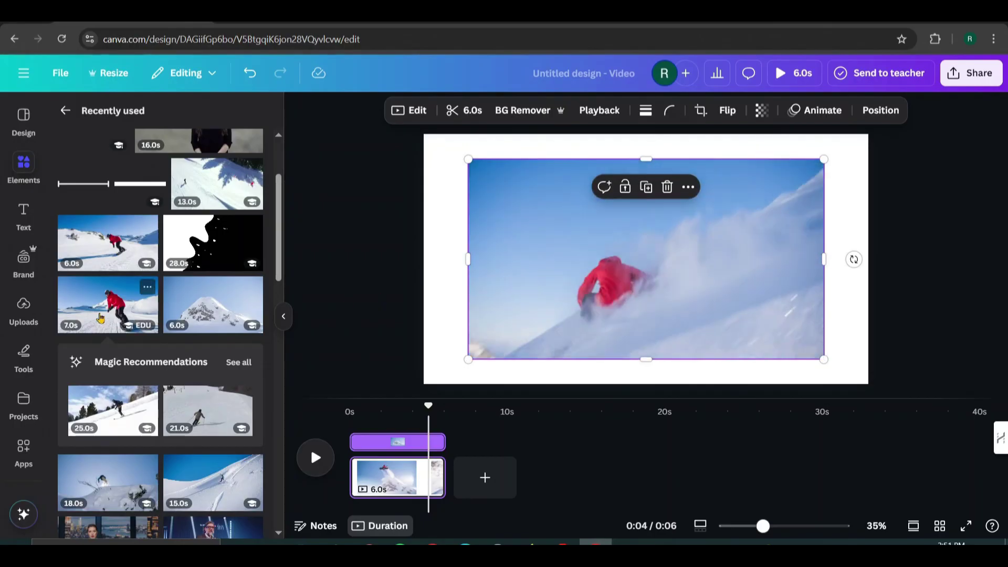
left_click(98, 318)
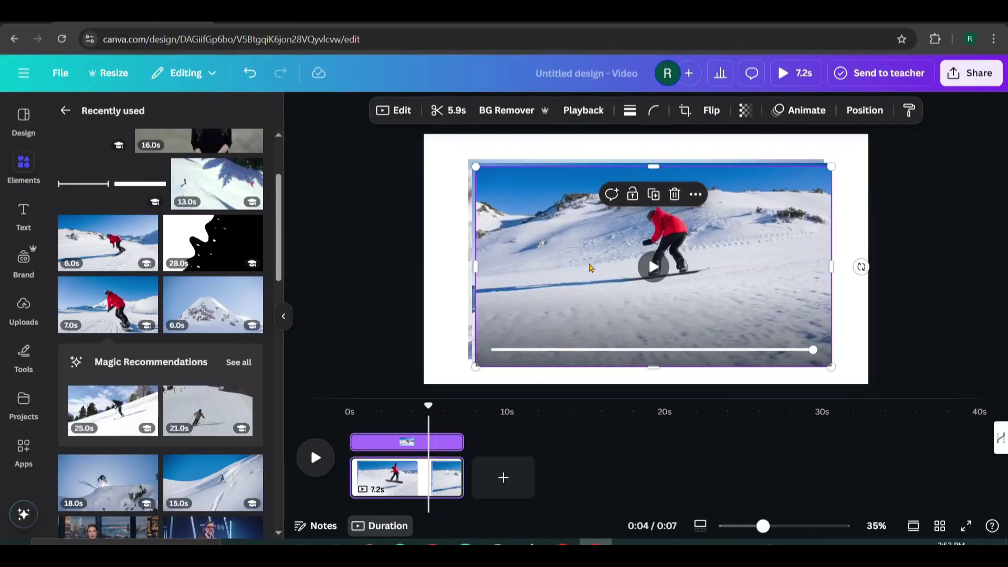
key("ctrl+z")
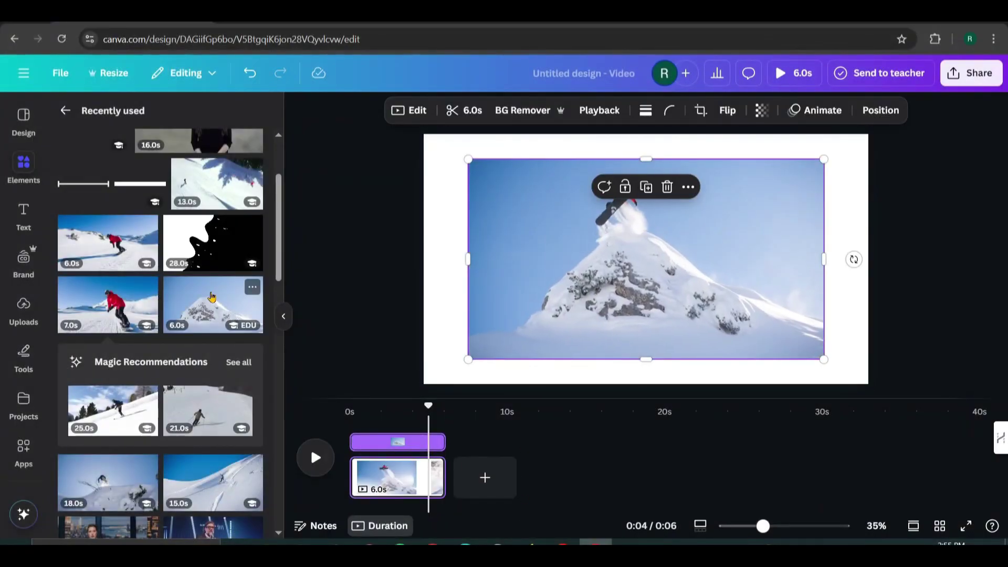
mouse_move(483, 355)
right_click(558, 252)
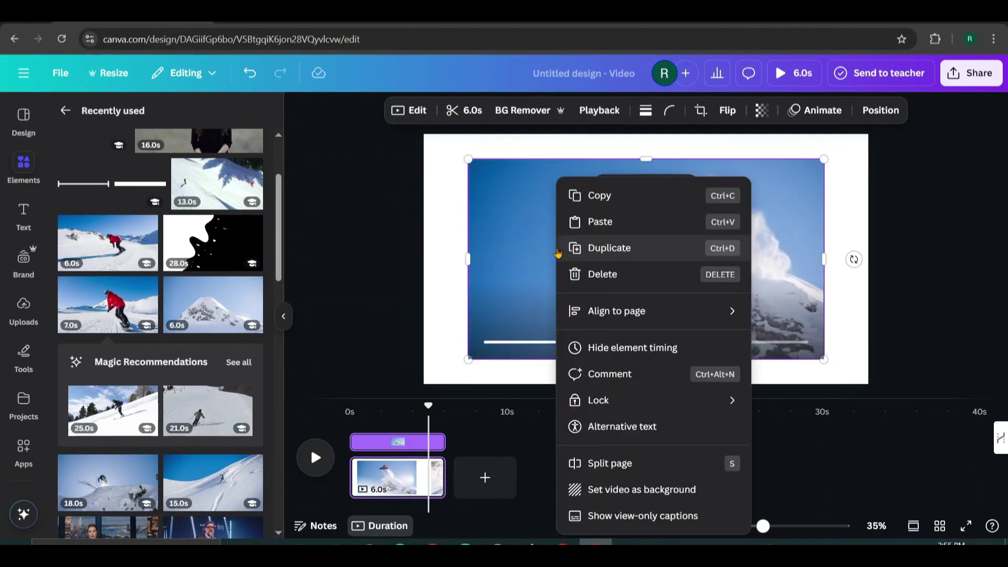
left_click(609, 489)
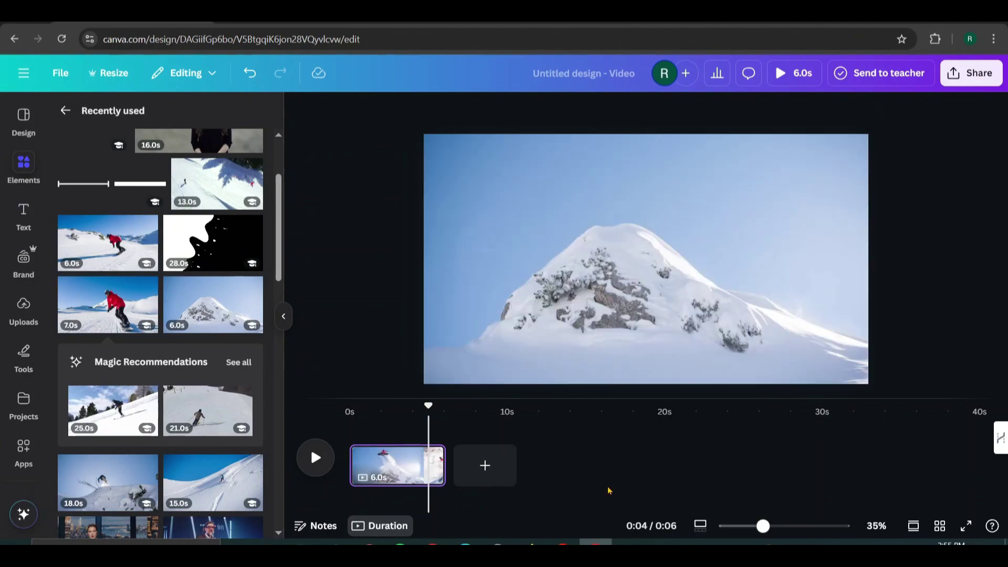
Slow the background snowboarder clip to a video speed of 0.5
left_click(463, 222)
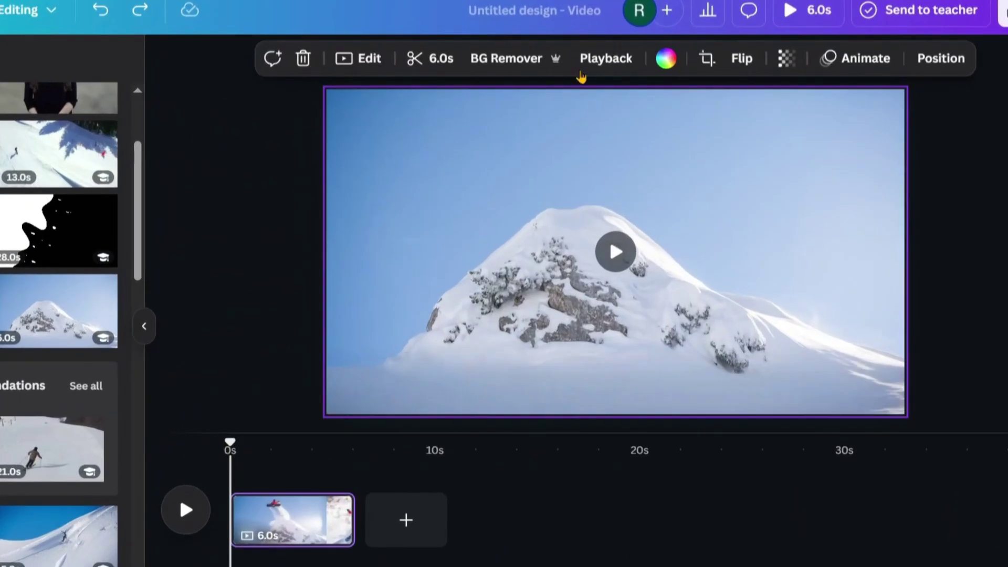
left_click(596, 63)
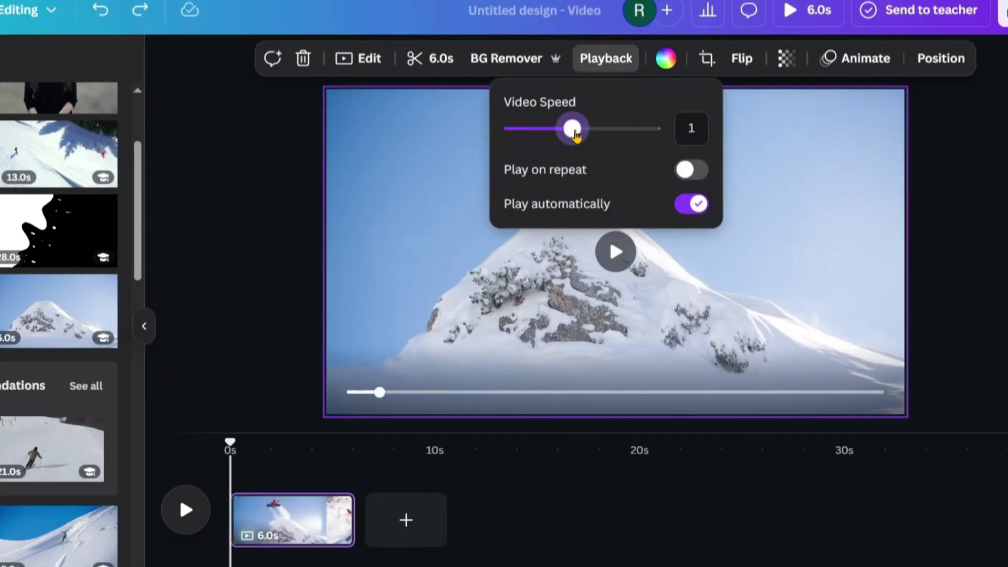
left_click_drag(573, 128, 533, 129)
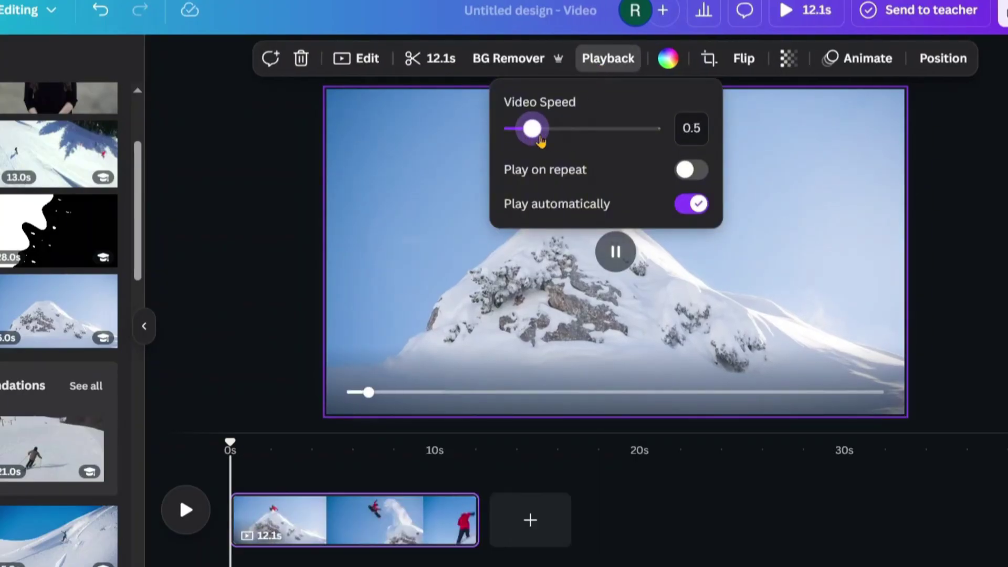
left_click(283, 268)
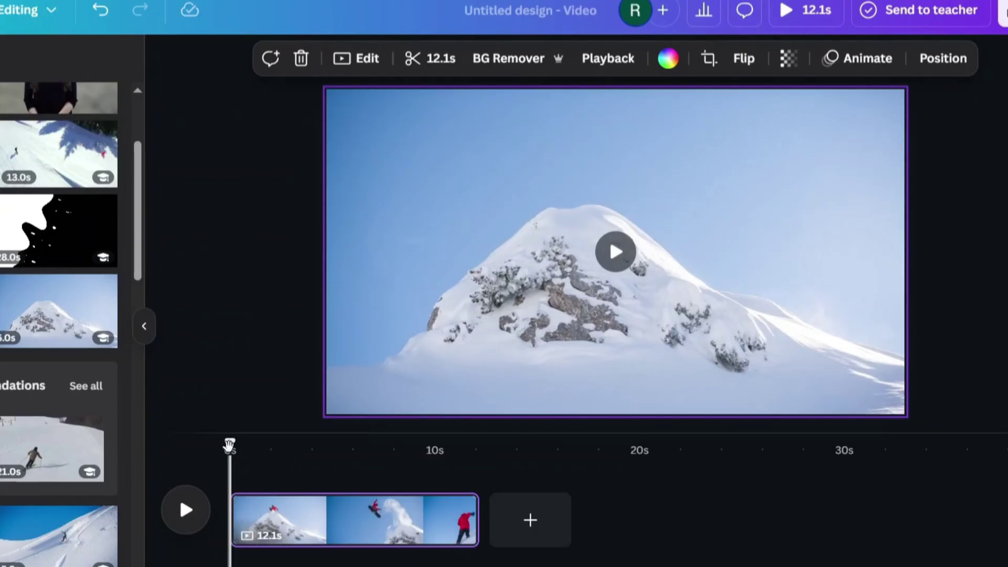
Split the snowboarder clip into four pages, cutting at about 3 s, 3.7 s and 8.7 s
left_click_drag(229, 445, 289, 461)
key("s")
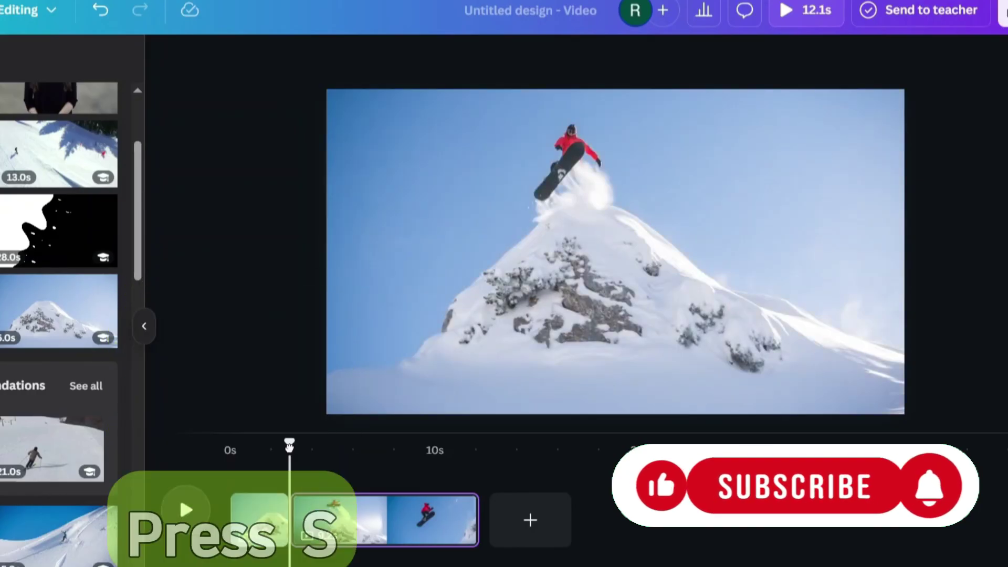
left_click_drag(289, 465, 410, 469)
key("s")
key("s")
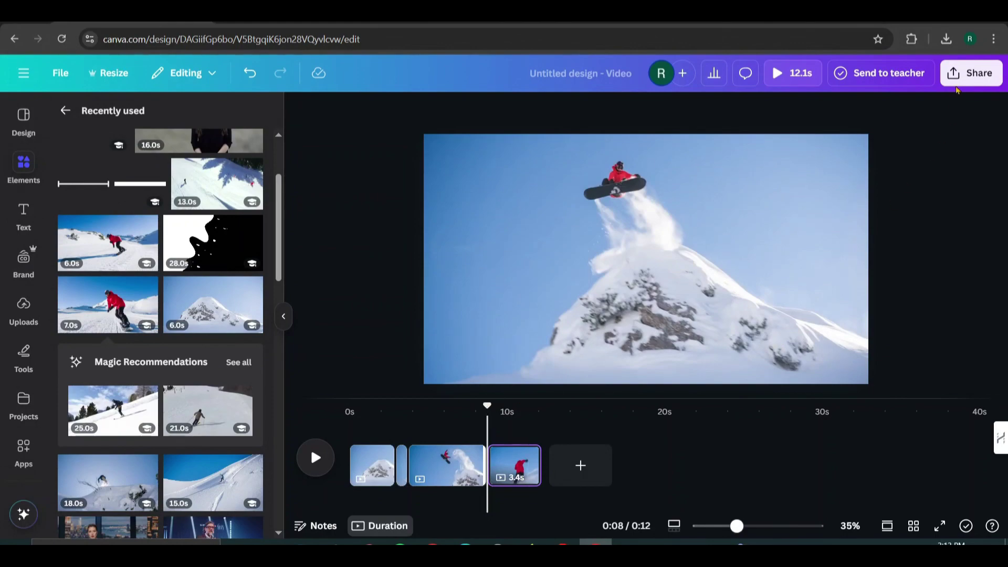
Download pages 1–4 of the split snowboarder design as PNG images
left_click(956, 84)
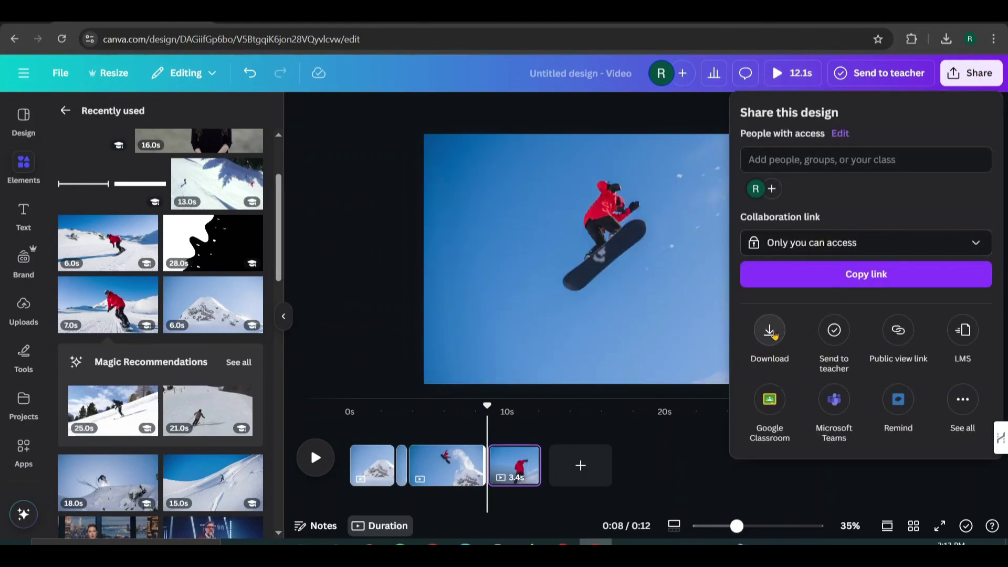
left_click(770, 331)
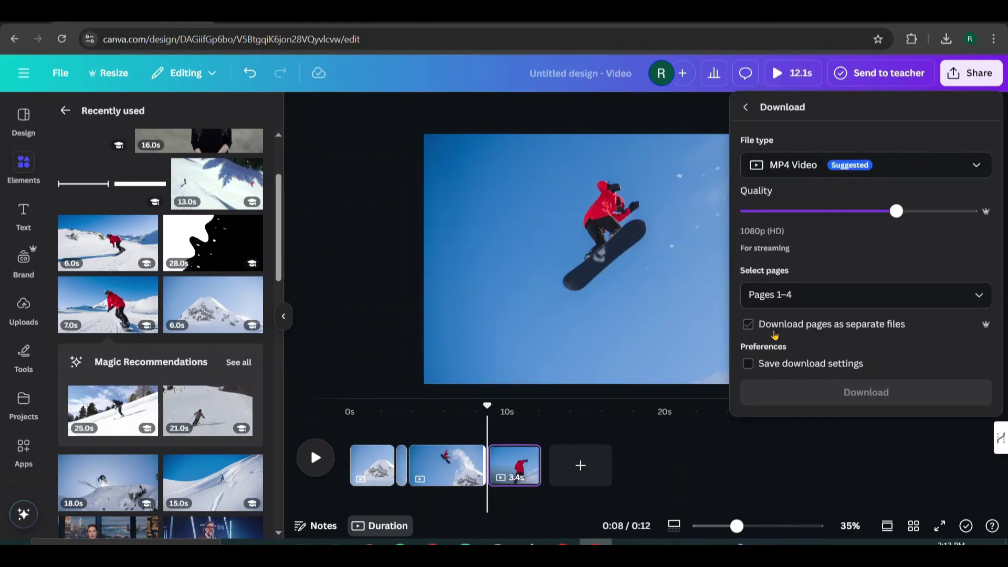
left_click(930, 167)
left_click(814, 248)
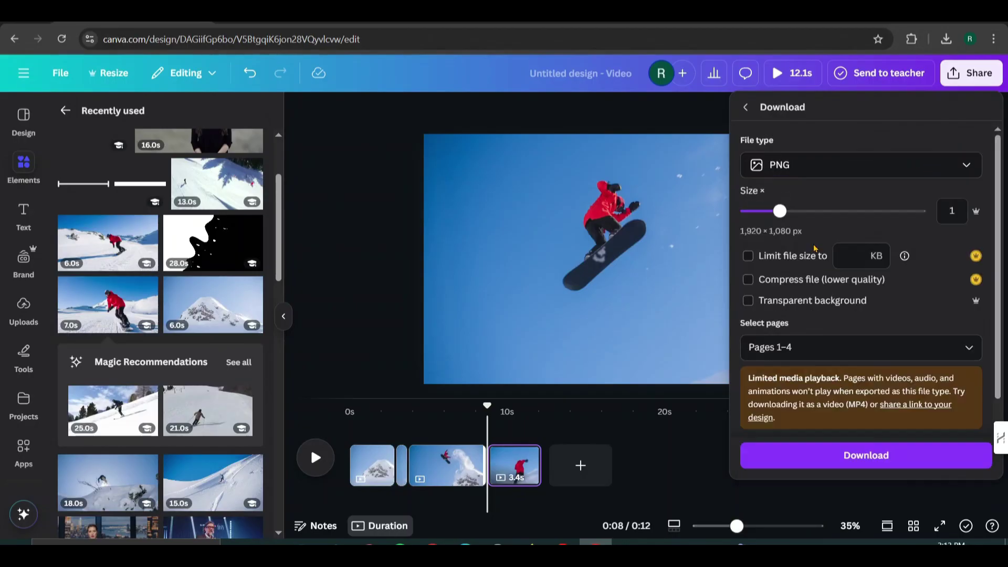
left_click(812, 451)
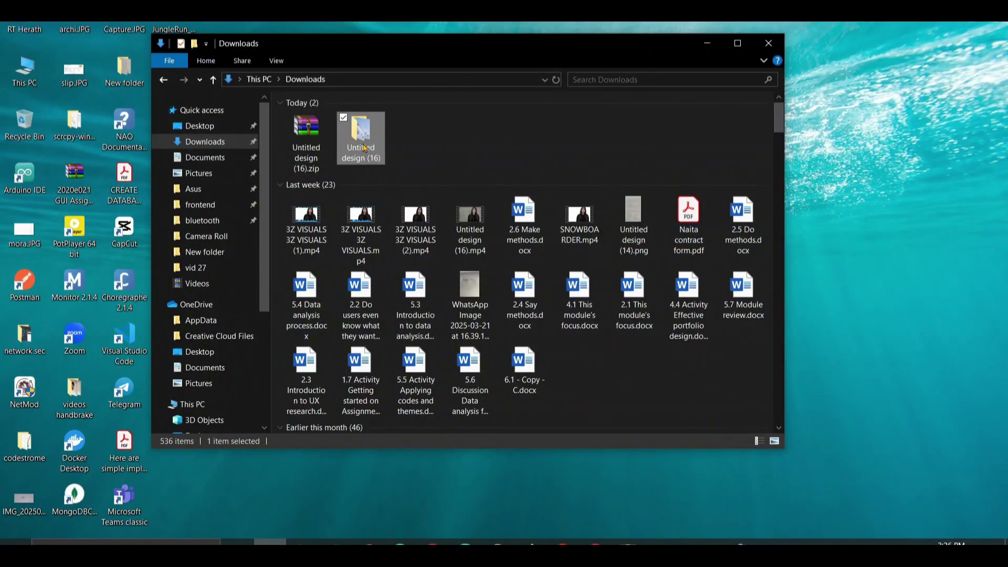
Open the extracted Untitled design (16) folder and review its exported snowboarder frames, starting from 1.png
double_click(362, 139)
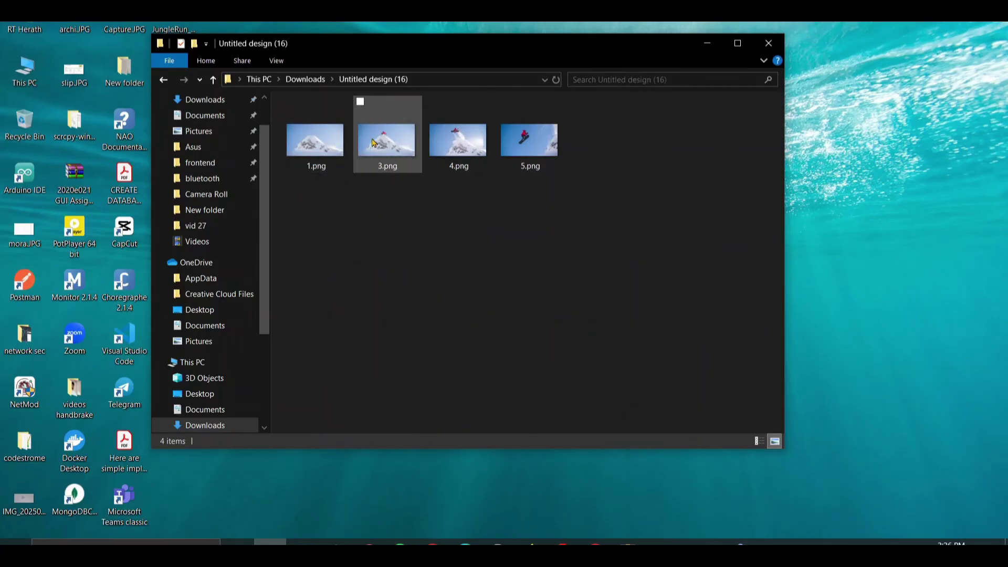
left_click(322, 142)
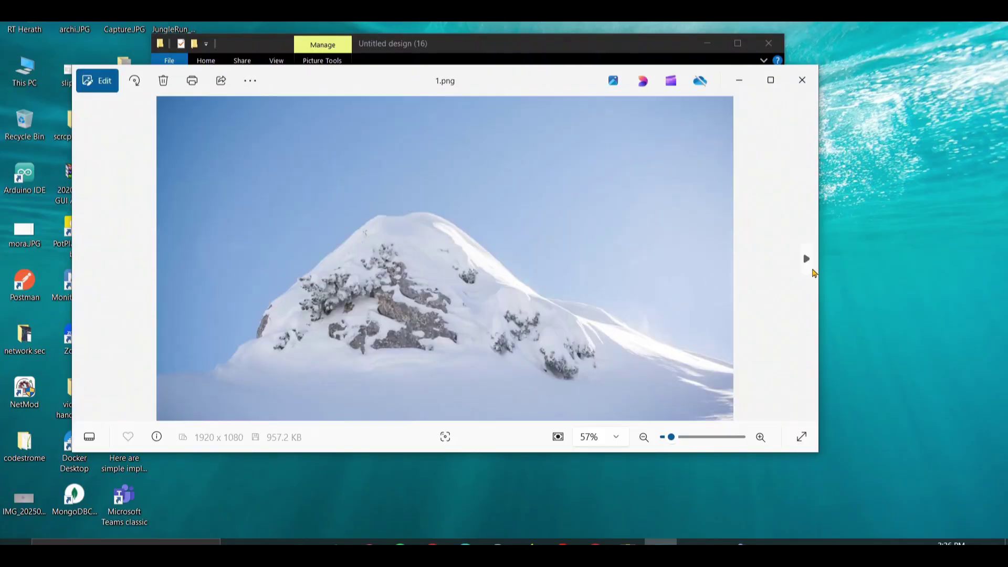
left_click(812, 262)
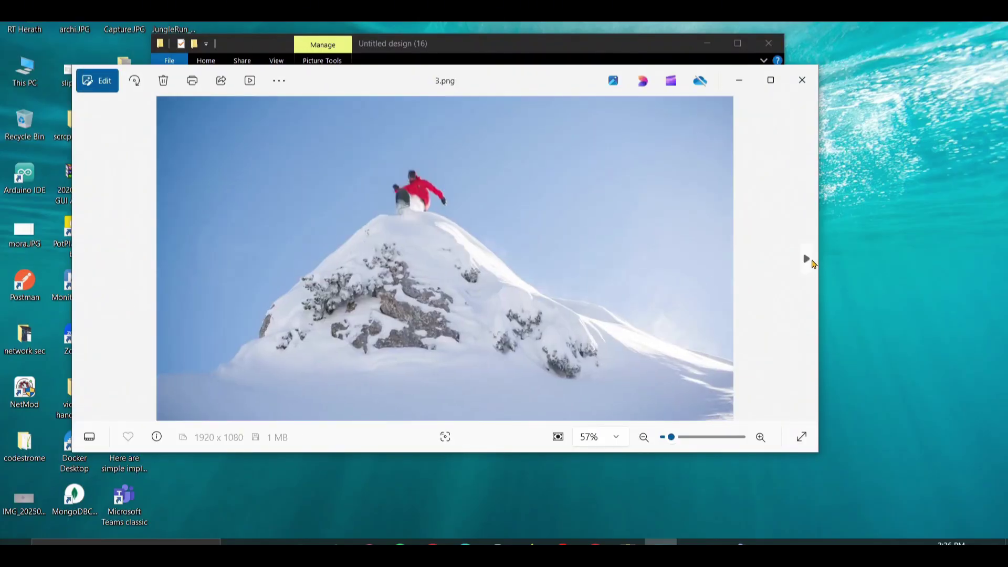
left_click(812, 262)
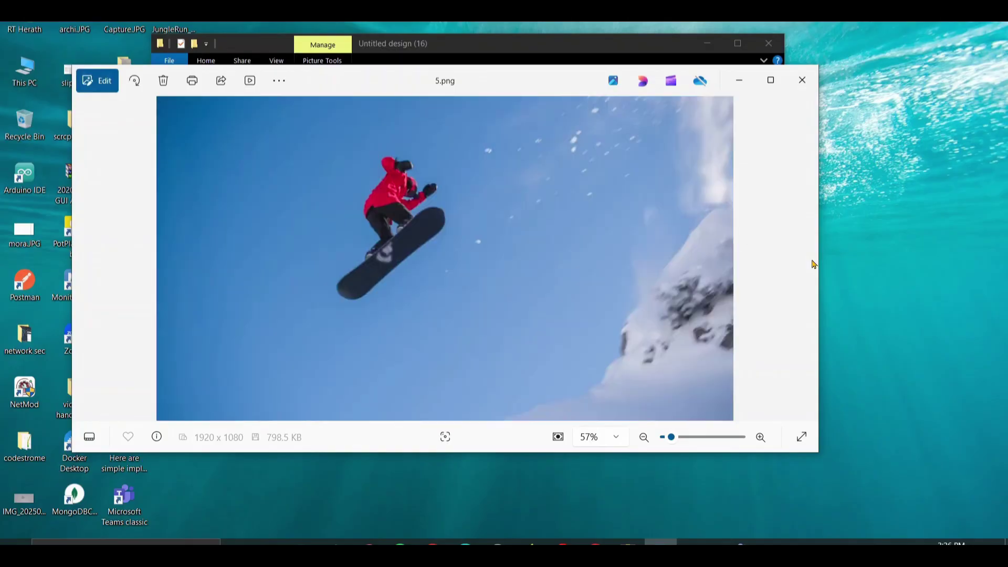
left_click(803, 82)
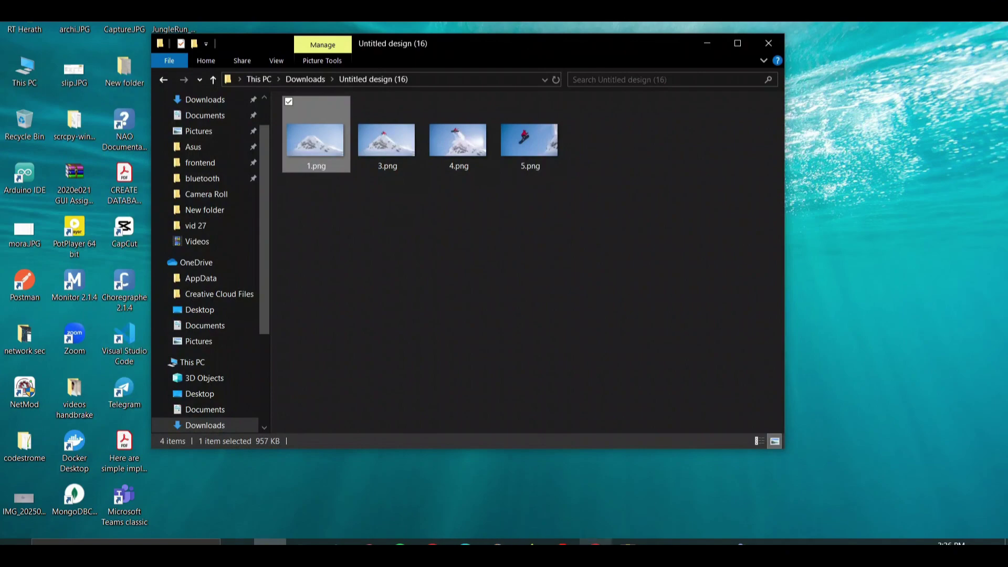
Switch back to the blank Canva design, add the 6.0 s snowy-peak clip and set it as the page background
left_click(593, 493)
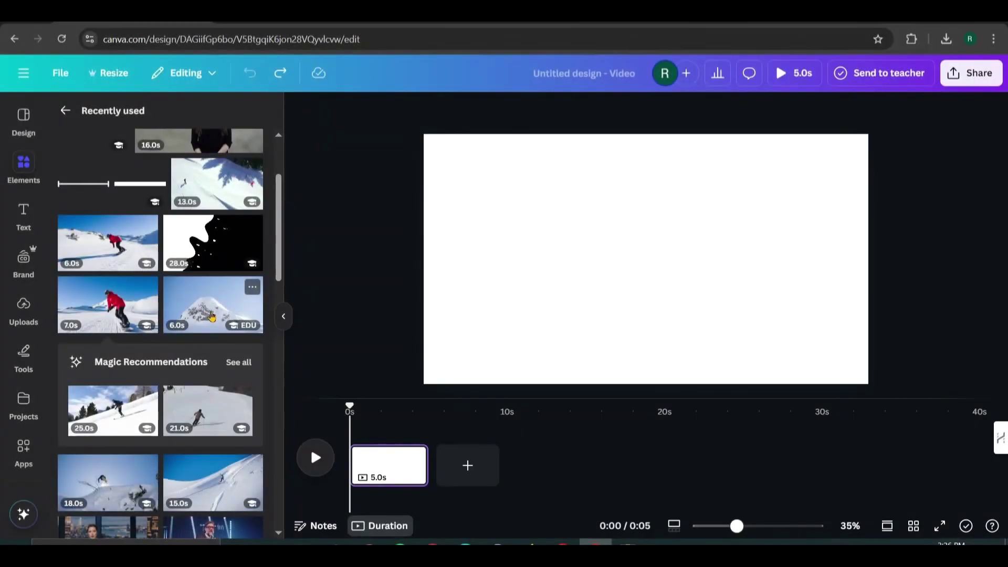
left_click(213, 304)
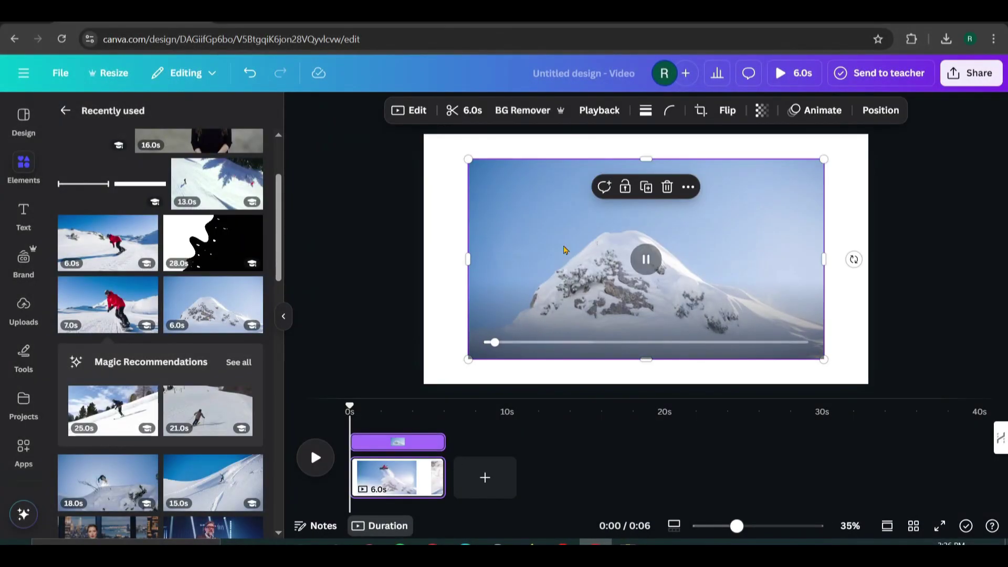
right_click(564, 250)
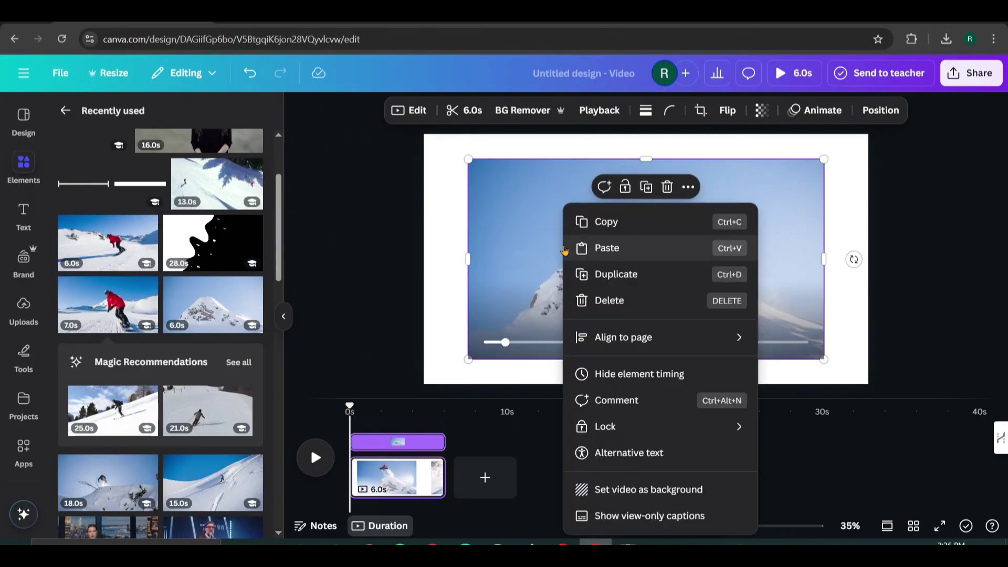
left_click(626, 491)
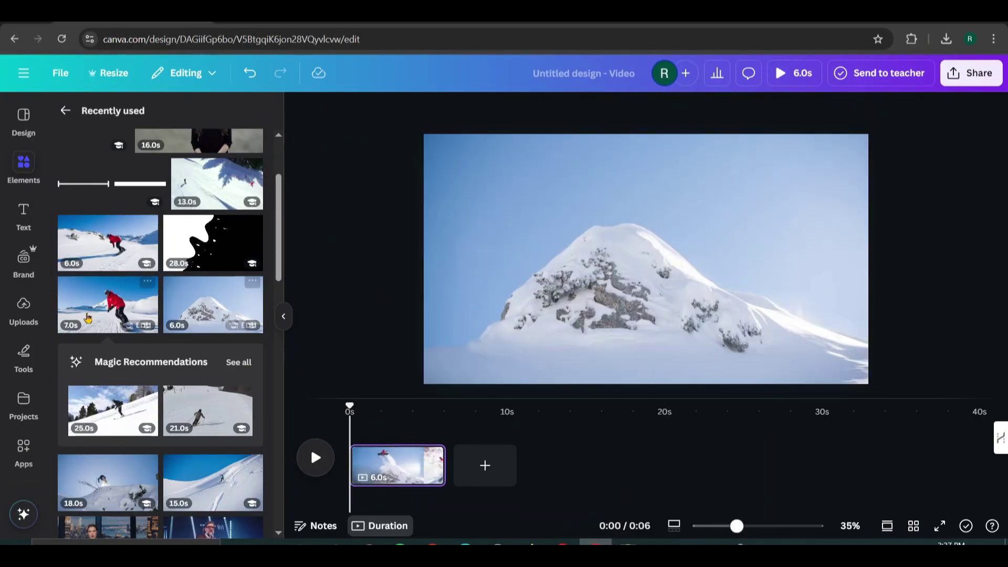
Upload the exported images 4.png and 5.png to the design's uploads
left_click(20, 315)
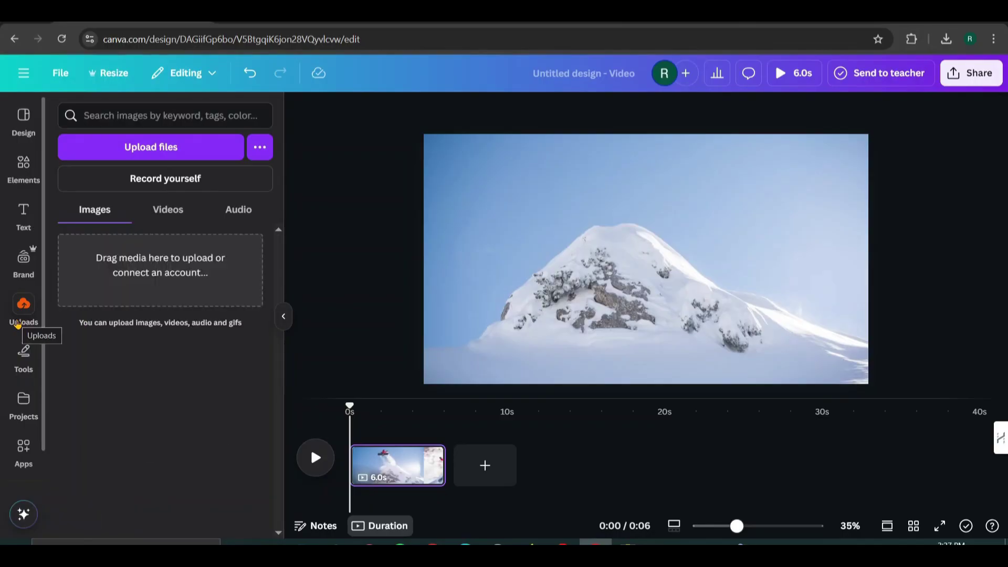
key("alt+Tab")
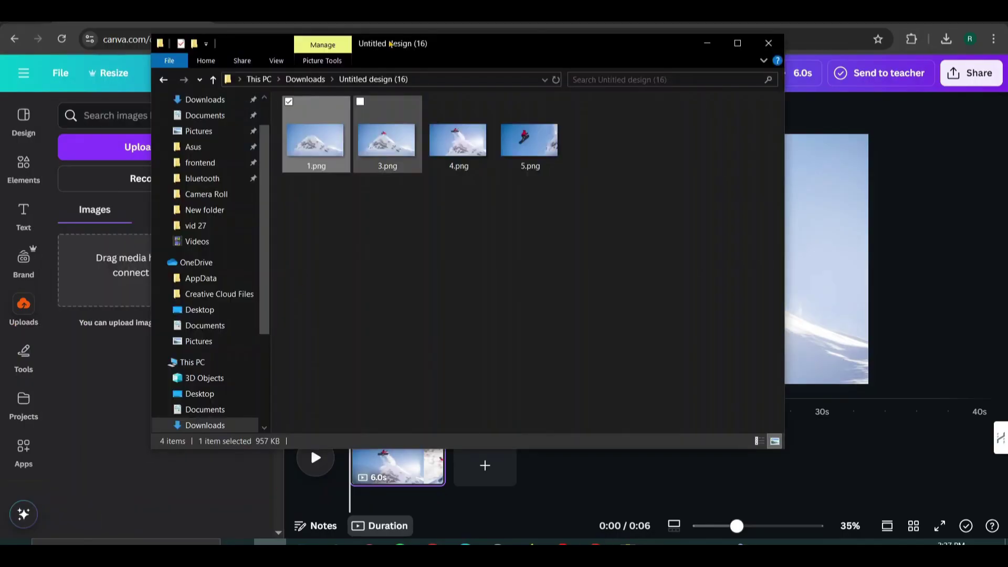
left_click(453, 135)
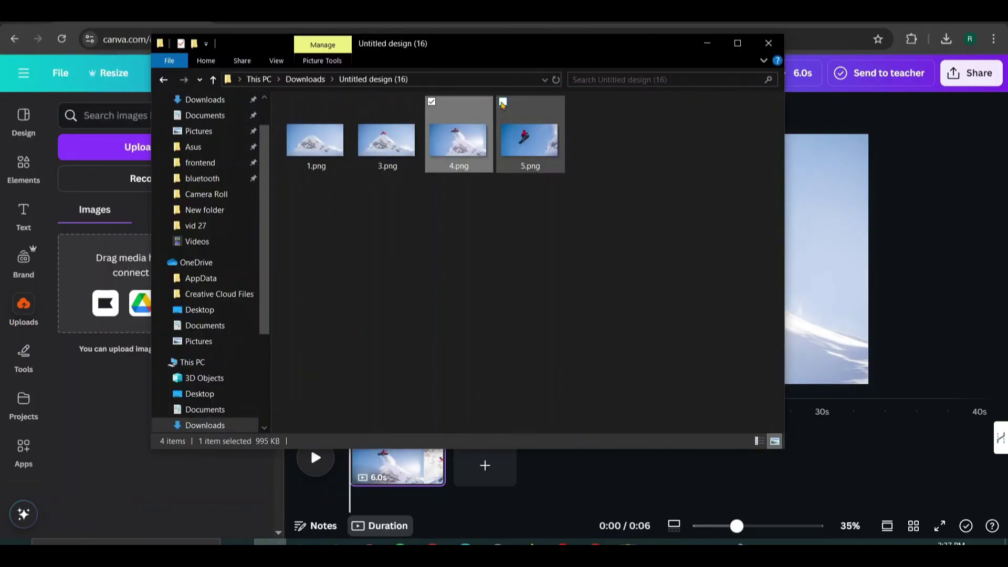
left_click(502, 103)
left_click(134, 329)
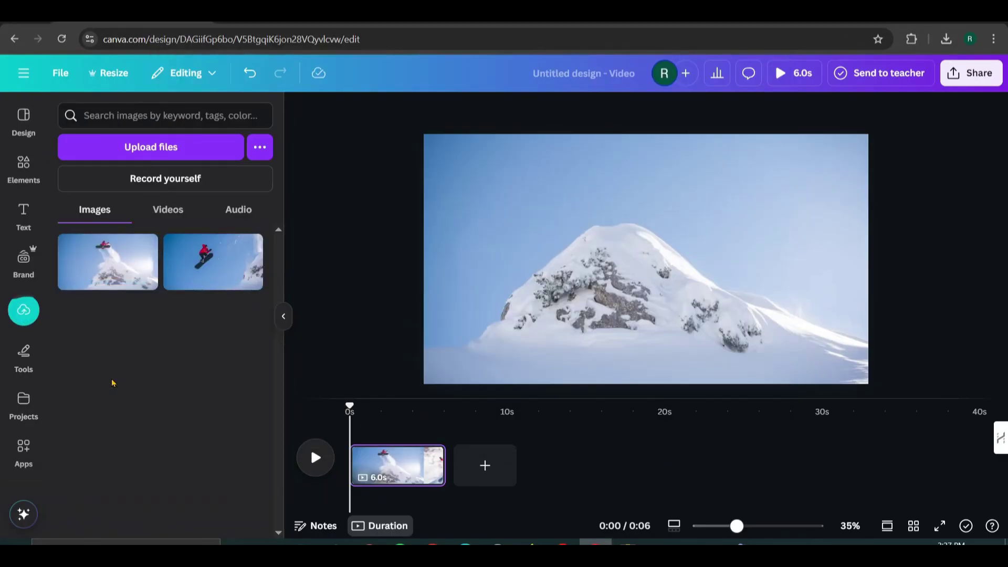
Place the uploaded 4.png snowboarder image over the background clip and enlarge it to cover the whole page
left_click(112, 283)
left_click_drag(484, 166, 424, 134)
left_click_drag(811, 353, 869, 384)
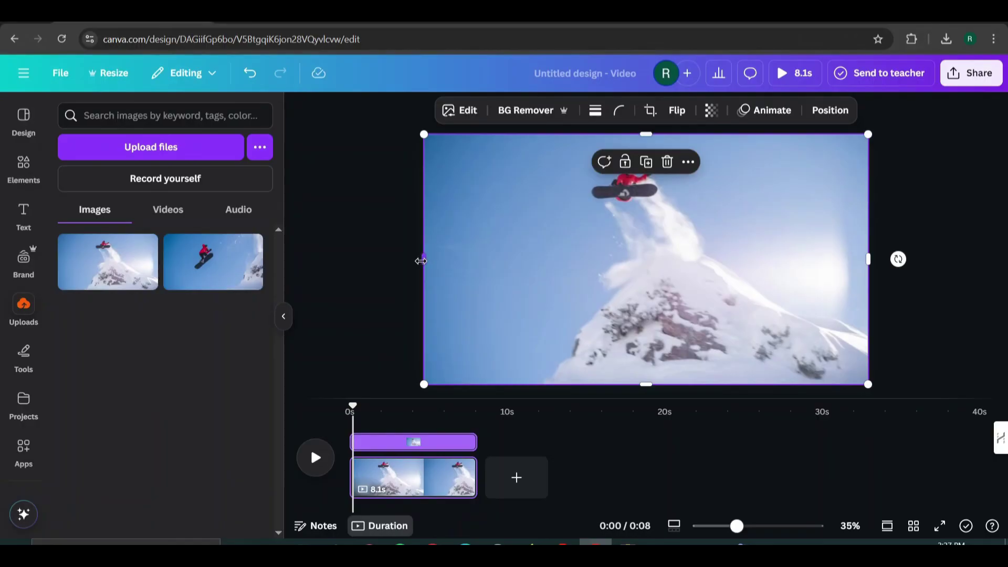
Crop the 4.png image on all four sides so it closely frames the airborne snowboarder
left_click_drag(421, 261, 580, 259)
left_click_drag(873, 262, 671, 261)
left_click_drag(624, 384, 626, 210)
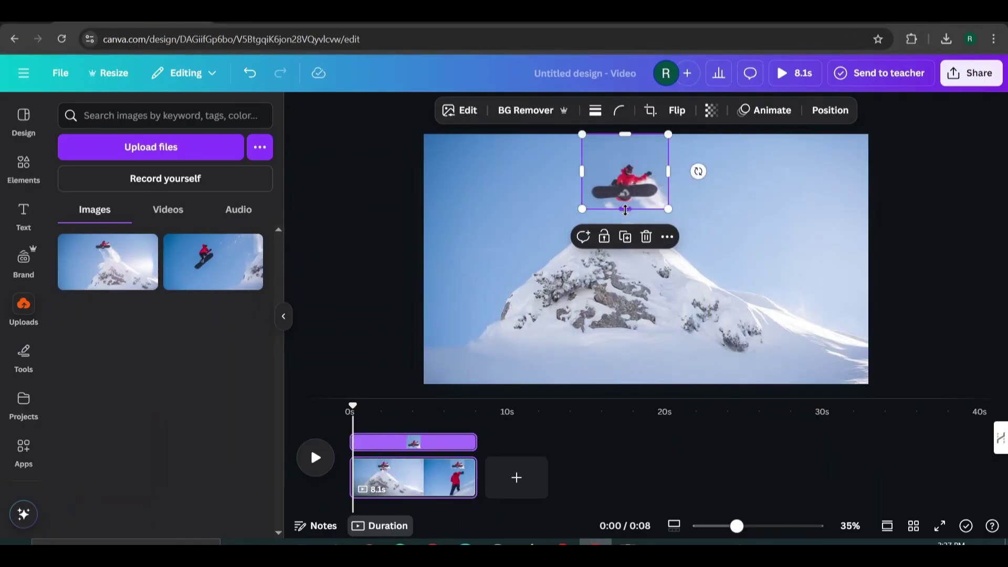
left_click_drag(625, 135, 626, 151)
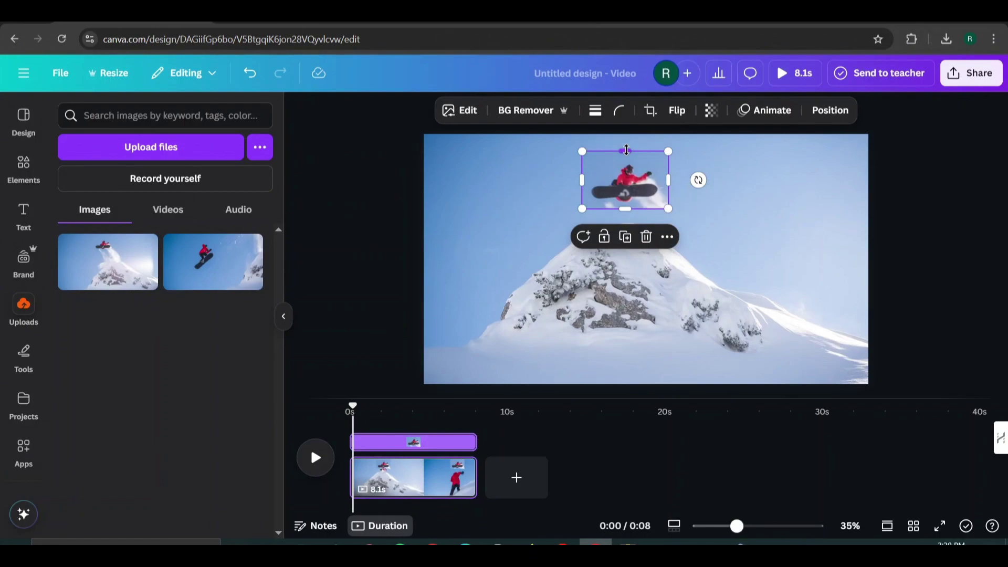
Remove the background of the cropped 4.png image and shorten its timing to about 2.6 s
left_click(526, 113)
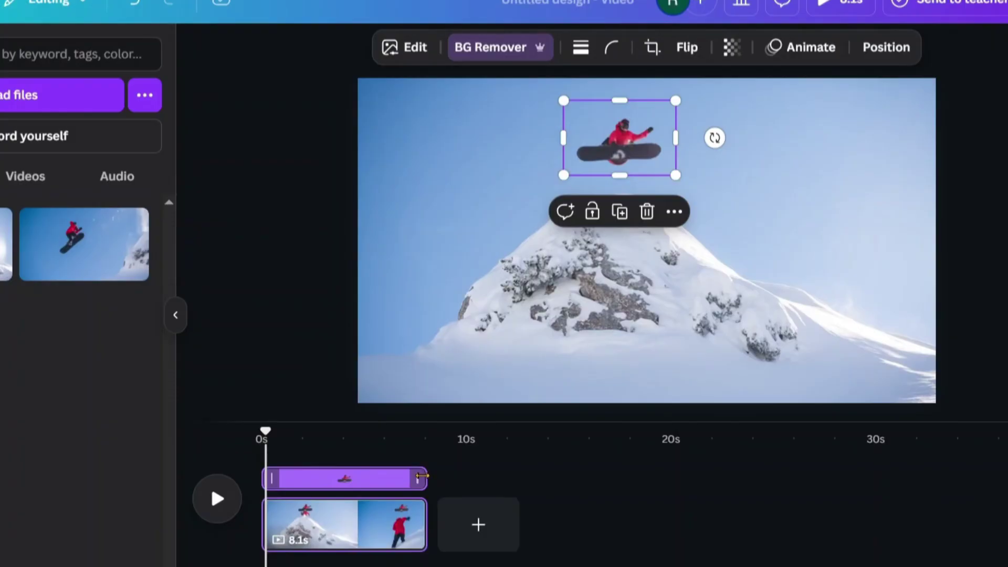
left_click_drag(420, 476, 304, 469)
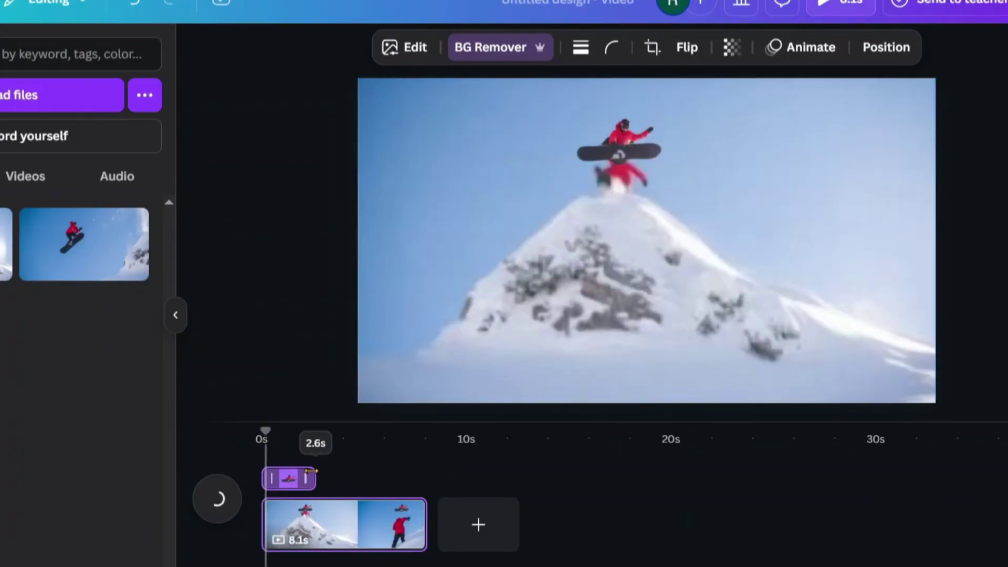
At about 2.9 s on the timeline, place the uploaded 5.png image and enlarge it to cover the whole page
left_click_drag(266, 441, 321, 439)
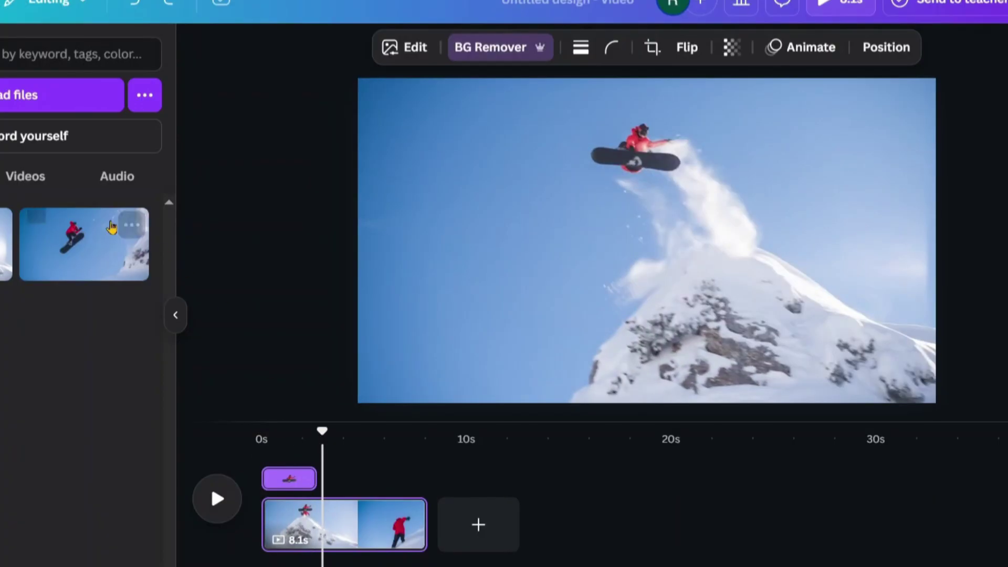
left_click(70, 249)
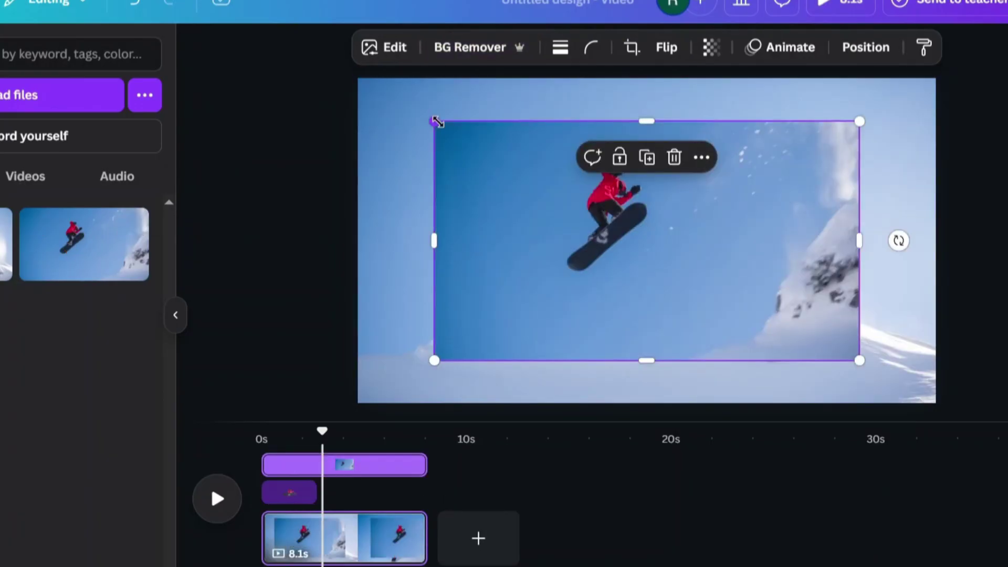
left_click_drag(435, 121, 353, 95)
left_click_drag(859, 361, 936, 403)
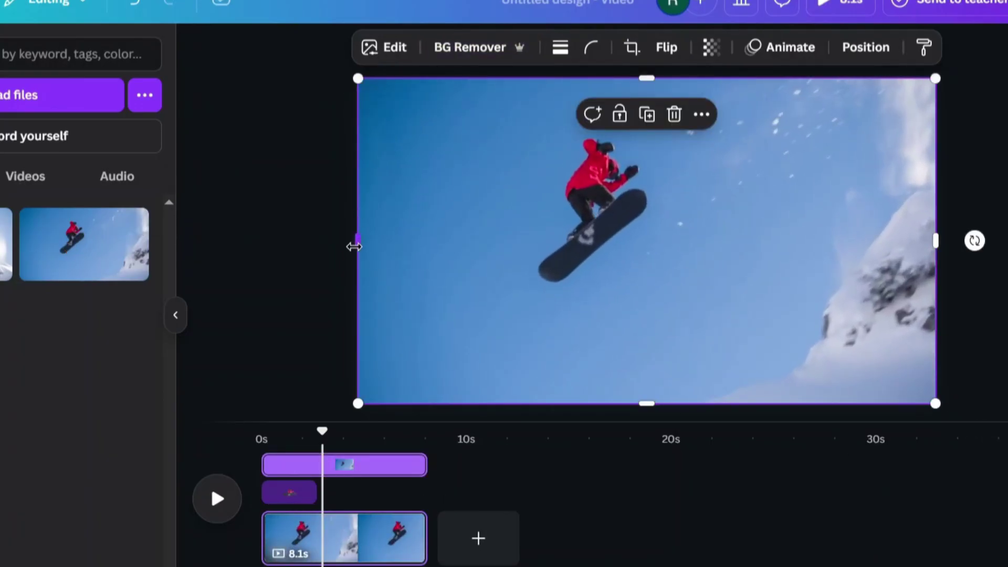
Crop the 5.png image on all four sides around the snowboarder and remove its background
left_click_drag(354, 247, 519, 242)
left_click_drag(935, 241, 675, 241)
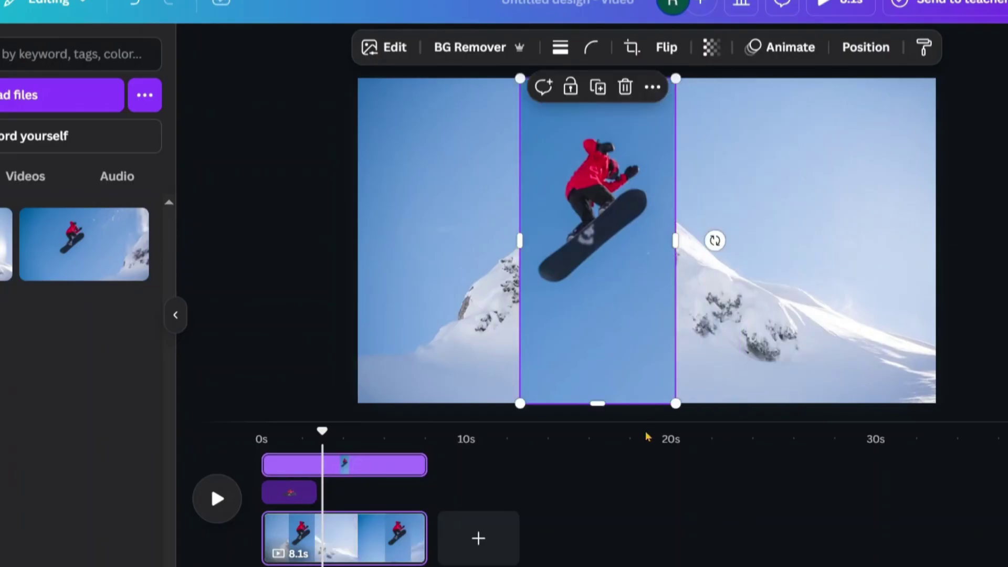
left_click_drag(598, 403, 597, 297)
left_click_drag(597, 78, 597, 100)
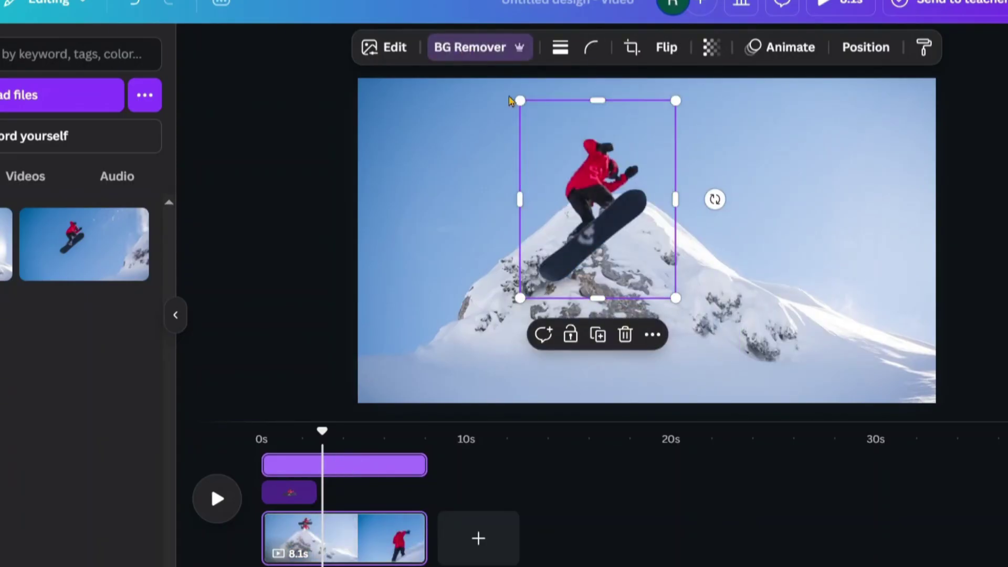
Shorten the timing of the 5.png snowboarder cutout so it ends at about 5.4 s
left_click_drag(419, 465, 366, 465)
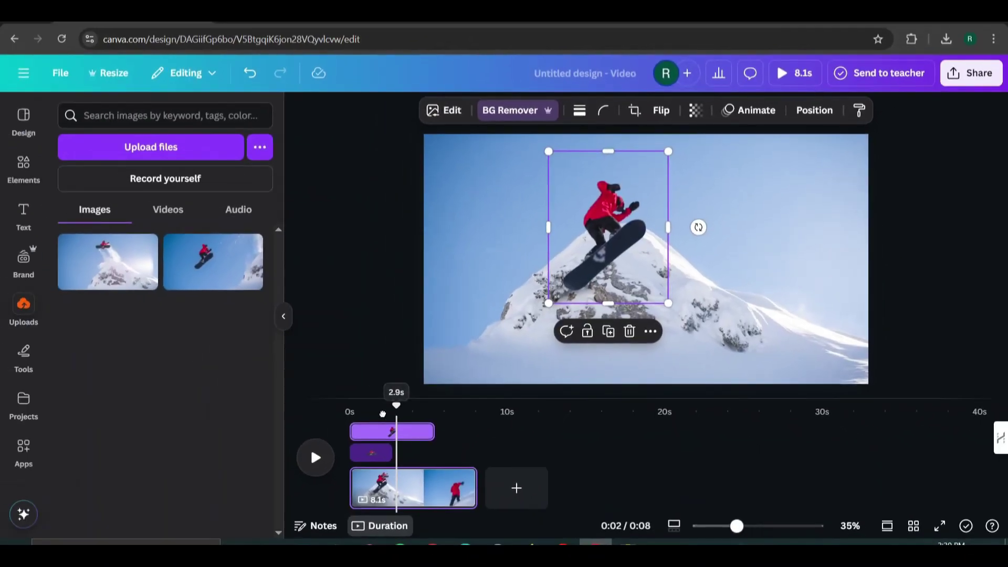
left_click(244, 452)
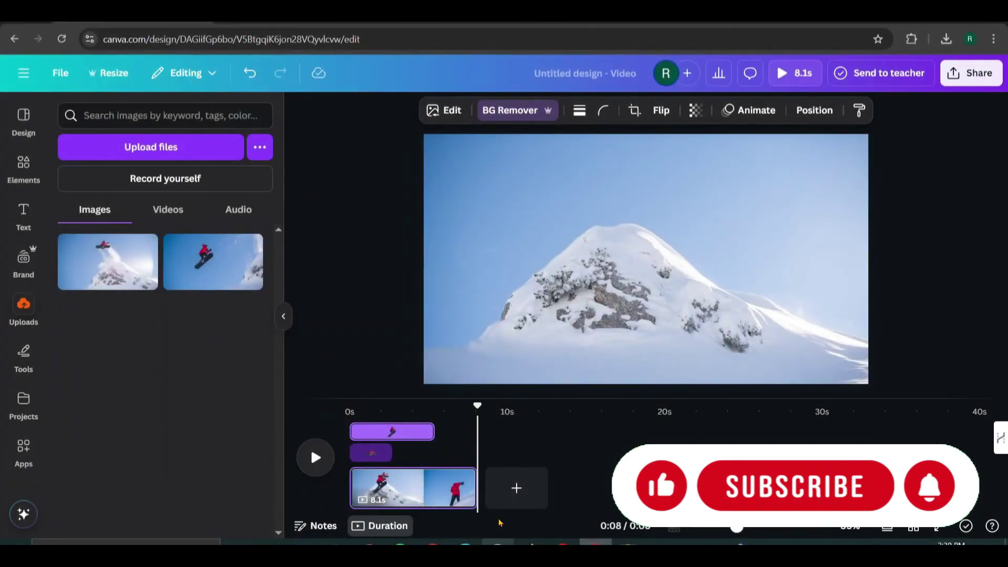
Add two blank pages and set the recently used 6.0 s snowboarder clip as the second page's background
left_click(516, 488)
left_click(599, 489)
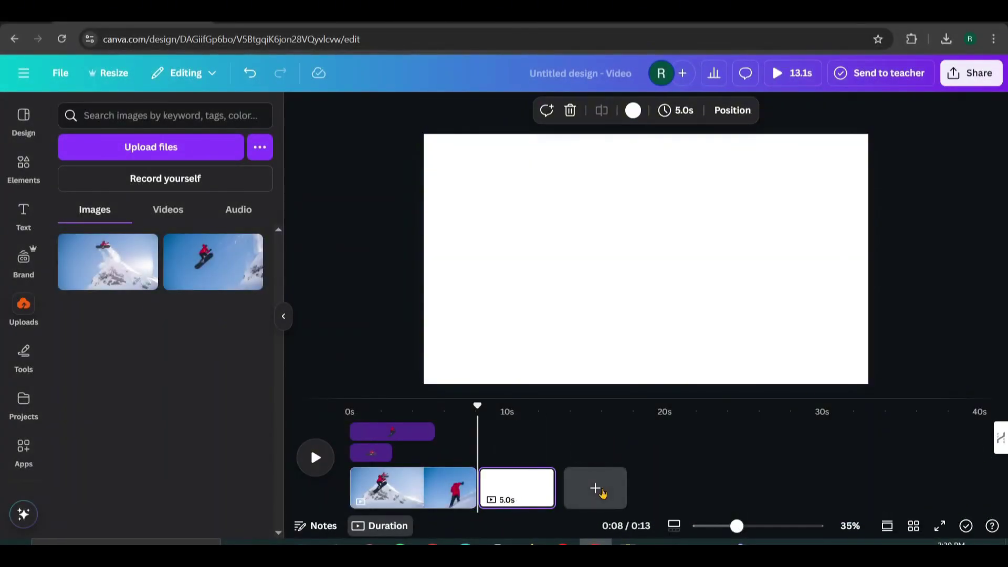
left_click(23, 168)
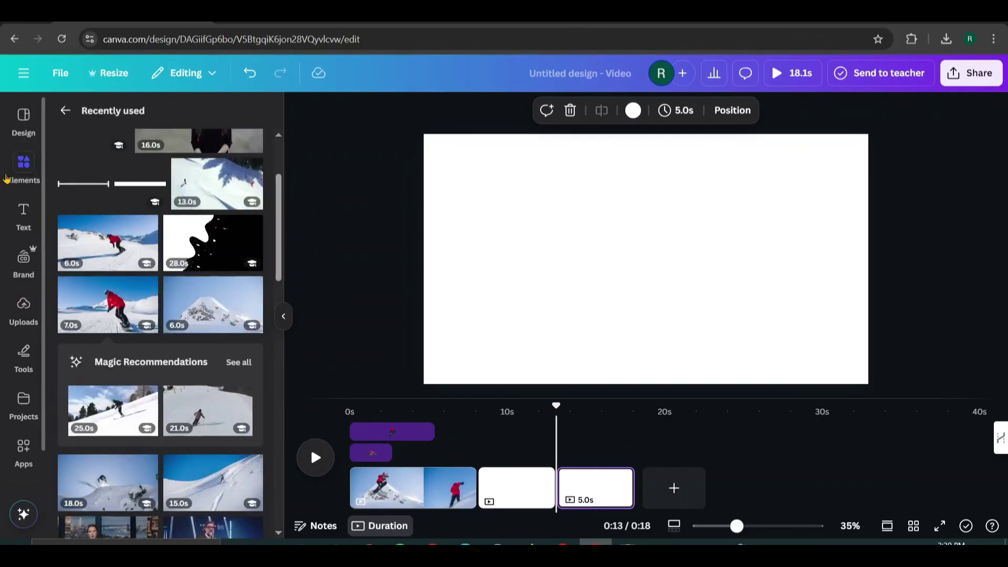
left_click(110, 246)
right_click(571, 155)
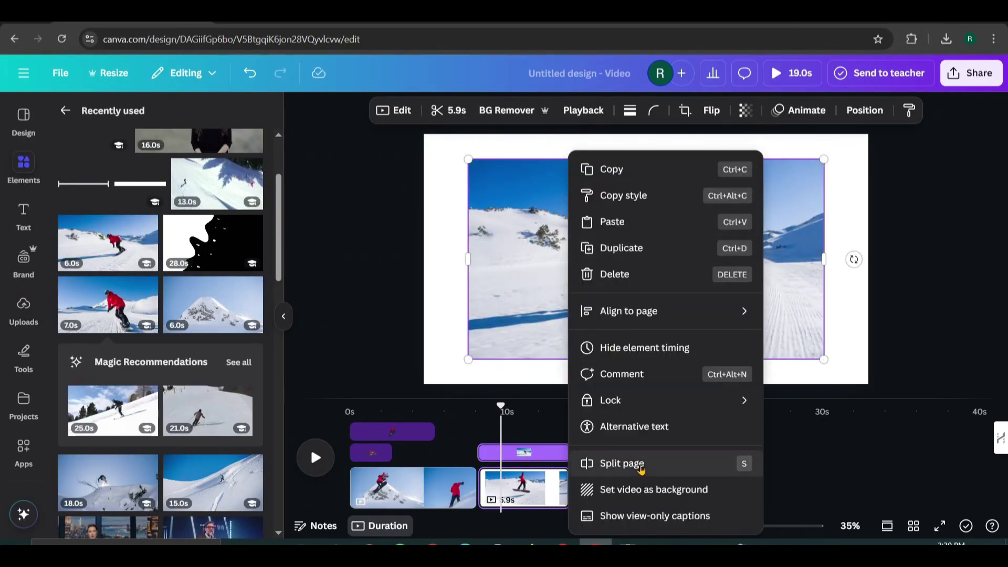
left_click(653, 488)
Add the recently used 7.0 s snowboarder clip to the third page and set it as the background
left_click(607, 488)
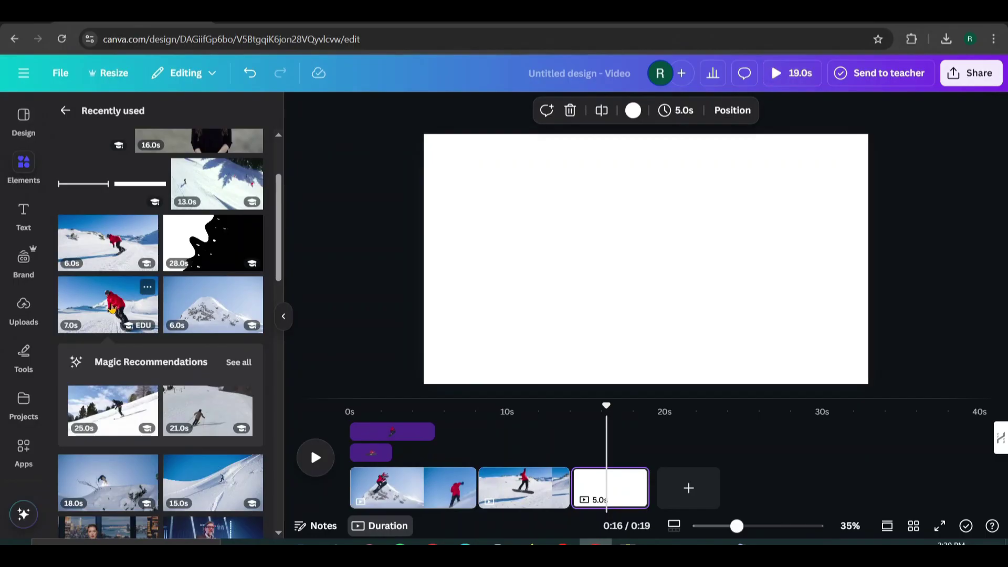
left_click(111, 309)
right_click(600, 157)
left_click(686, 486)
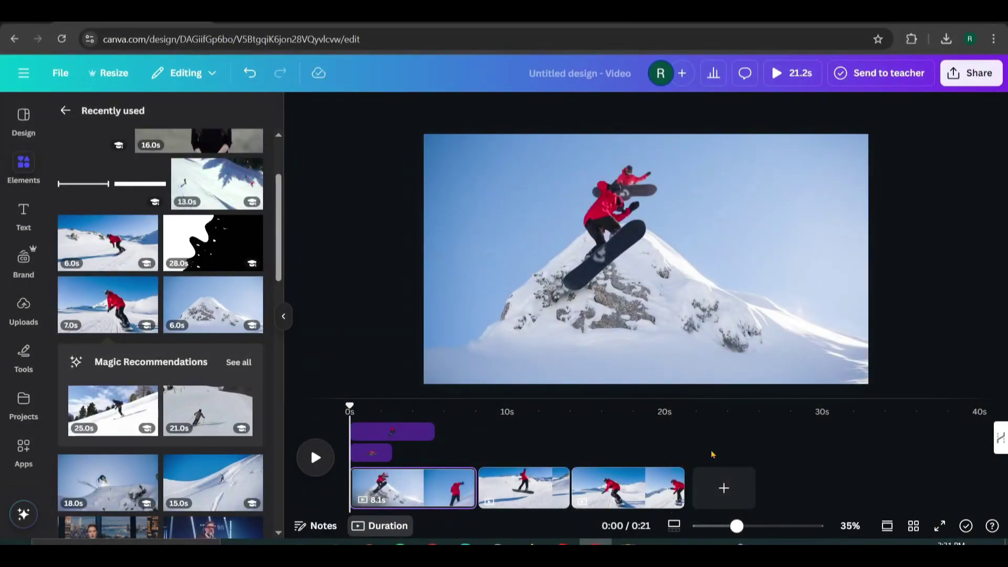
Add a blank page, move it to the start of the video, and upload SNOWBOARDER (1) new.mp4 from the vid 27 folder
left_click(724, 488)
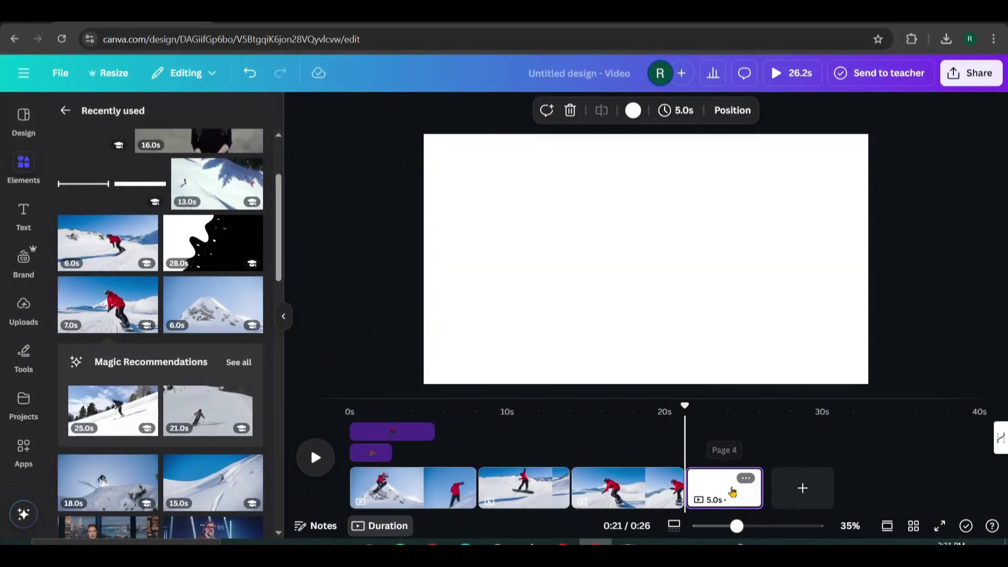
left_click_drag(732, 490, 332, 498)
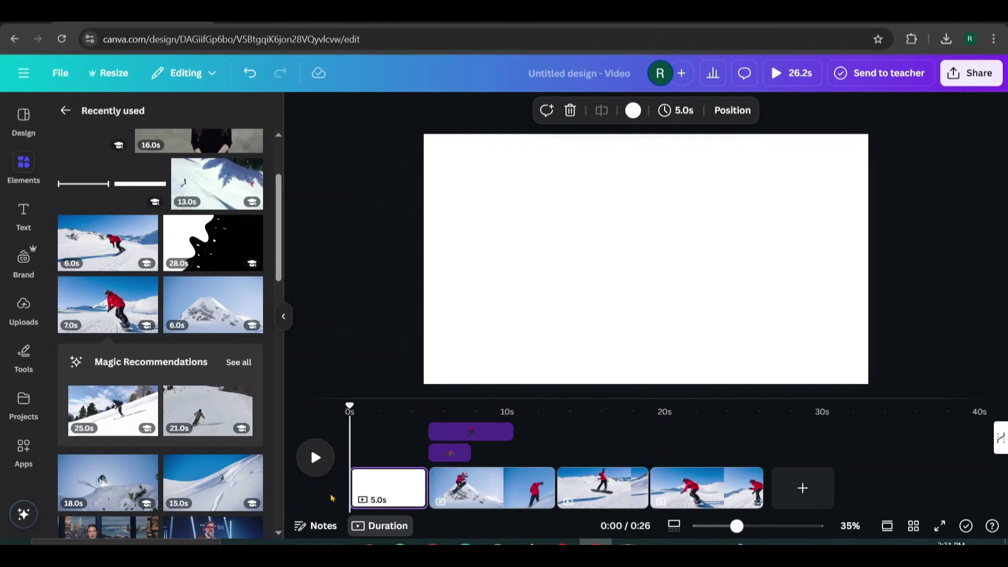
left_click(24, 309)
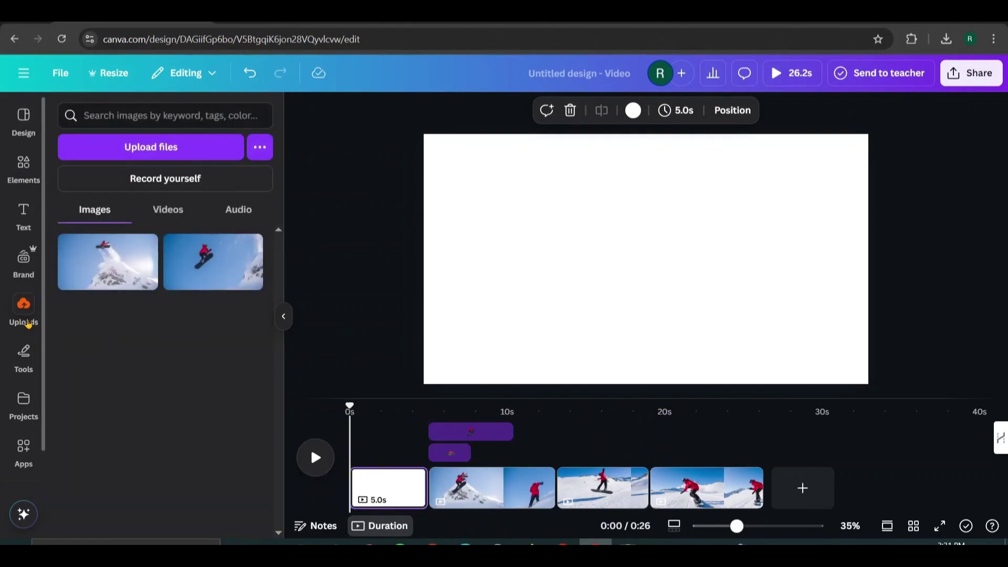
left_click(168, 210)
key("alt+Tab")
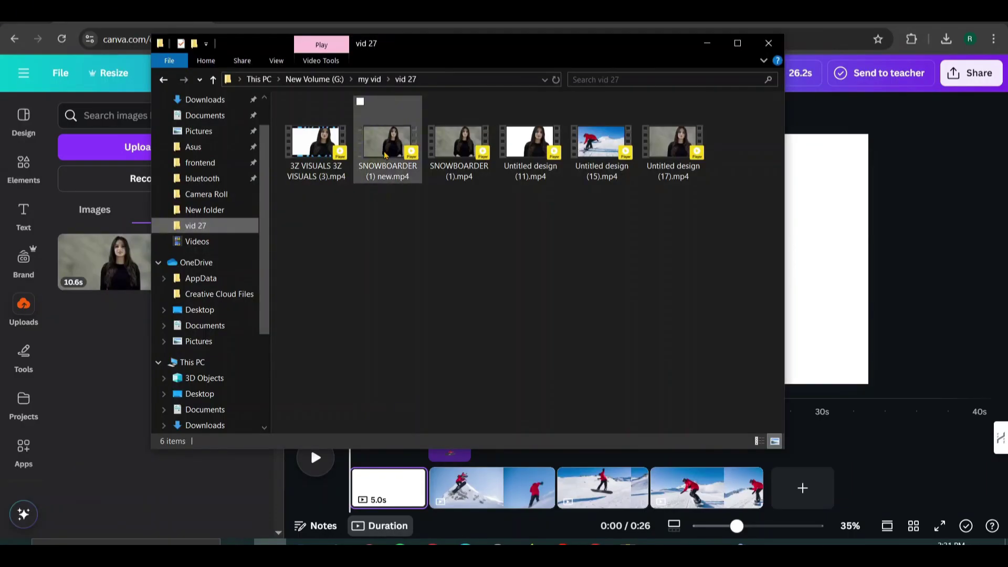
left_click(387, 147)
left_click_drag(387, 147, 101, 432)
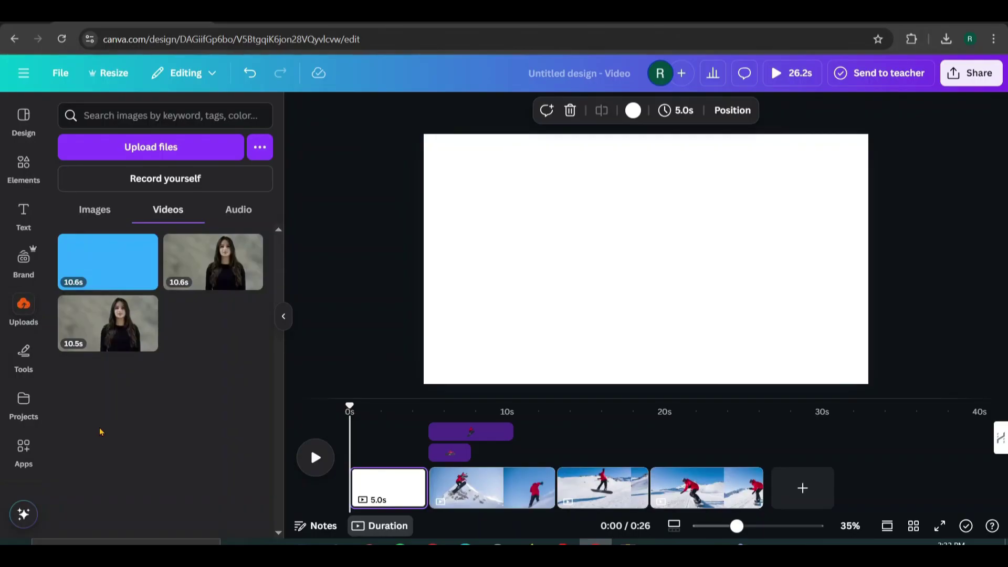
Add the newly uploaded 10.6 s video with the blue thumbnail to the first page and set it as the background
left_click(109, 268)
right_click(516, 275)
left_click(582, 463)
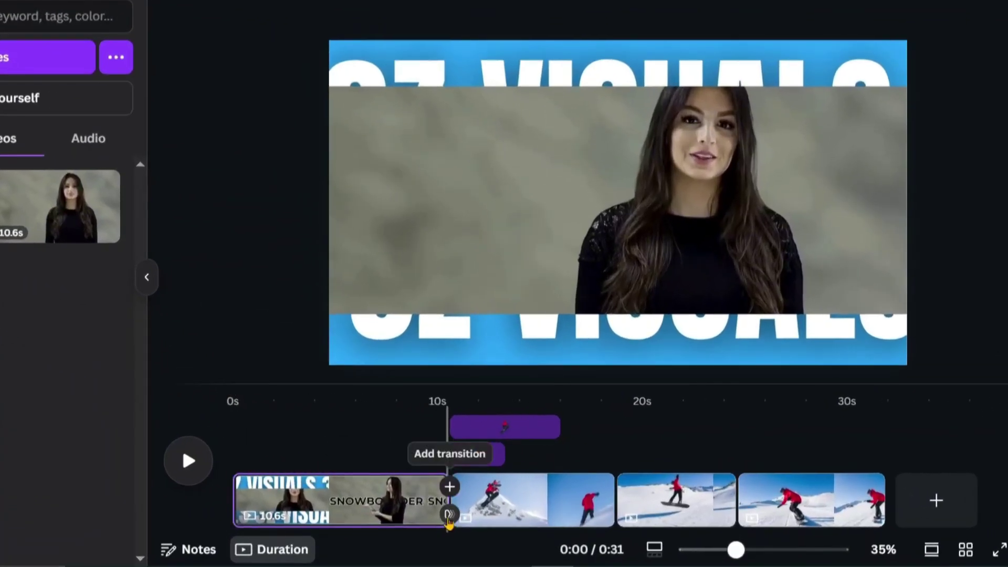
Add a rightward Color Wipe transition in light blue, blue and white between the first two pages and preview it
left_click(449, 515)
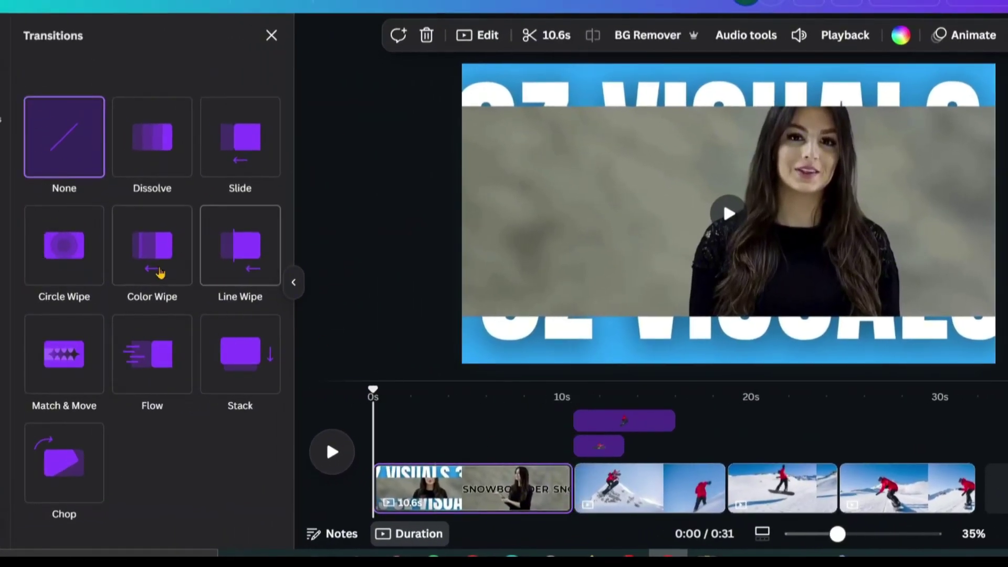
left_click(160, 273)
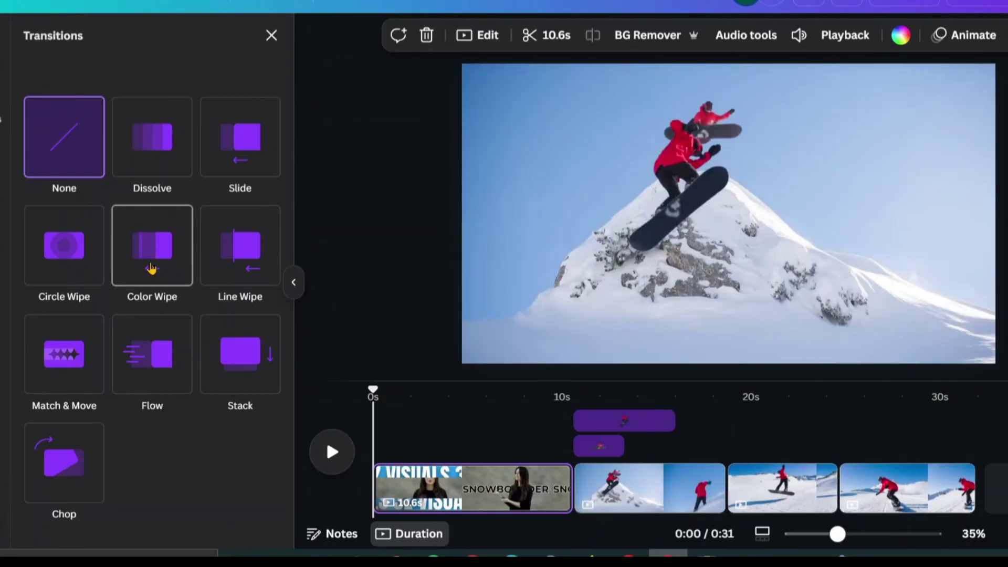
left_click(151, 269)
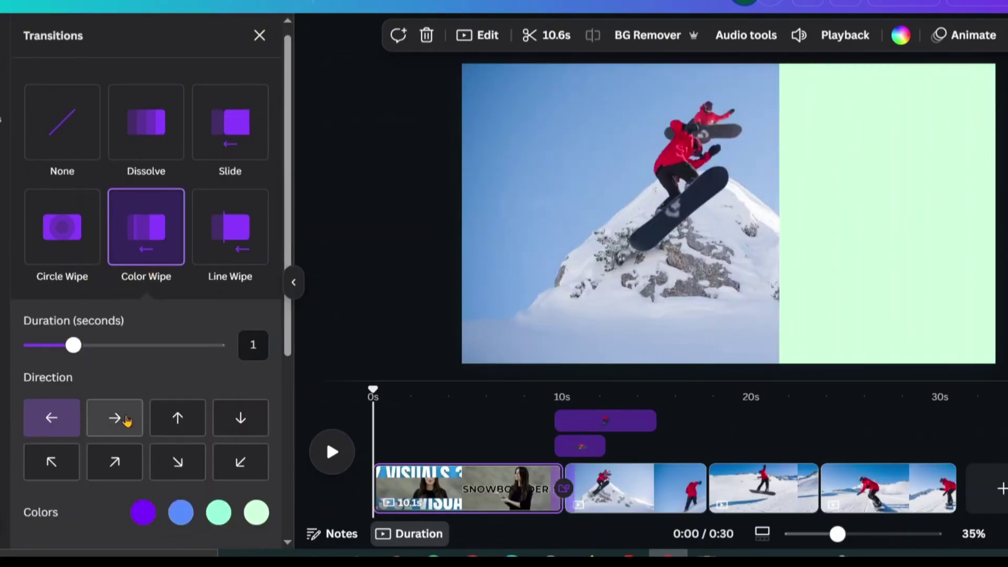
scroll(126, 419, "down", 1)
left_click(127, 374)
left_click(149, 471)
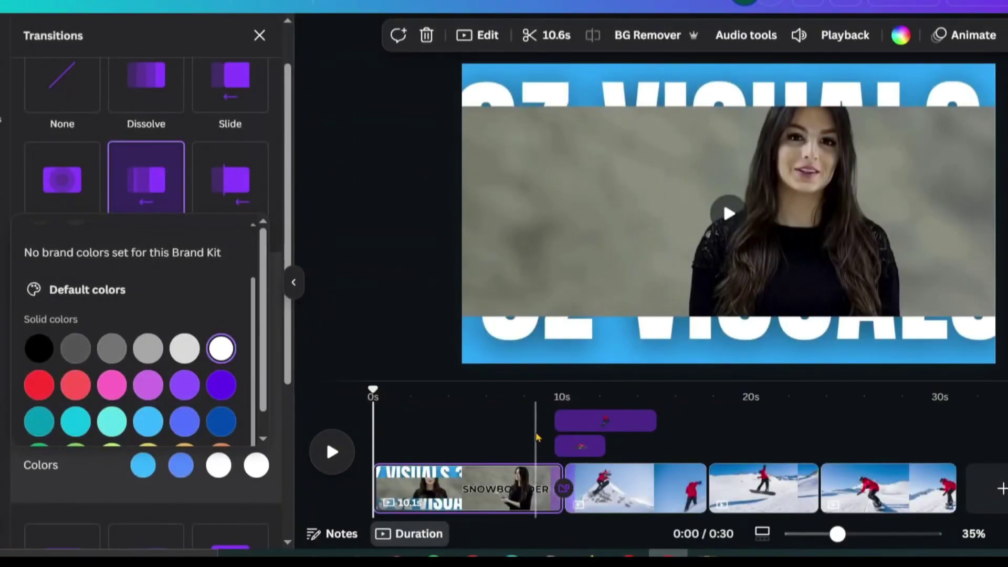
left_click(536, 436)
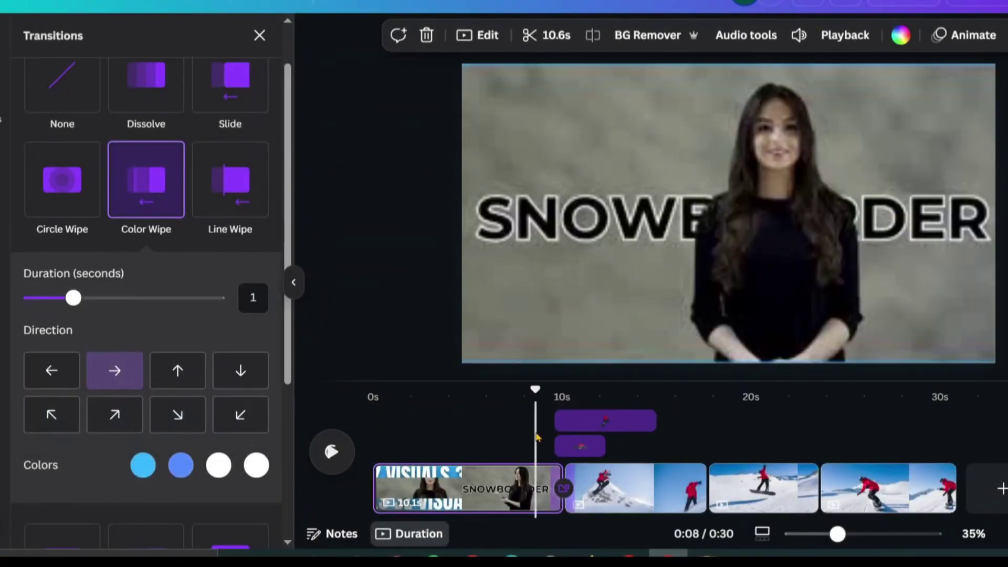
left_click(333, 453)
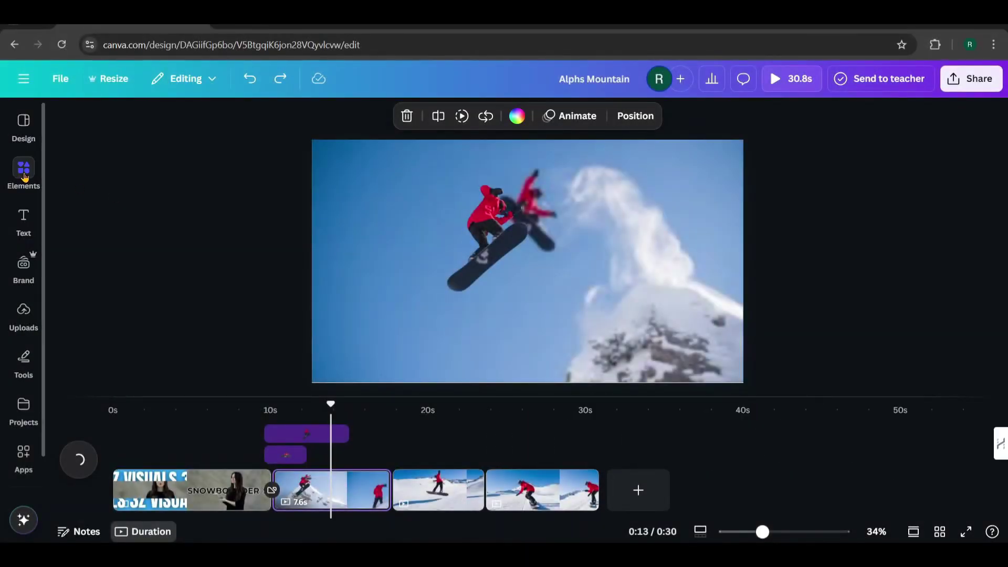
Add a pill shape to the snowy-peak page, widen it, and place it low on the page, extending past the right edge
left_click(24, 168)
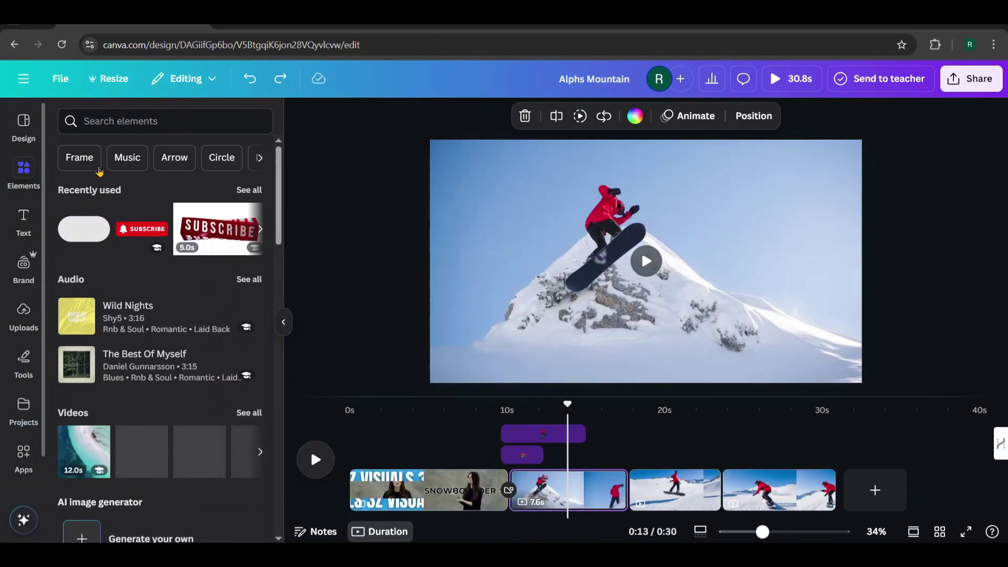
scroll(191, 253, "down", 15)
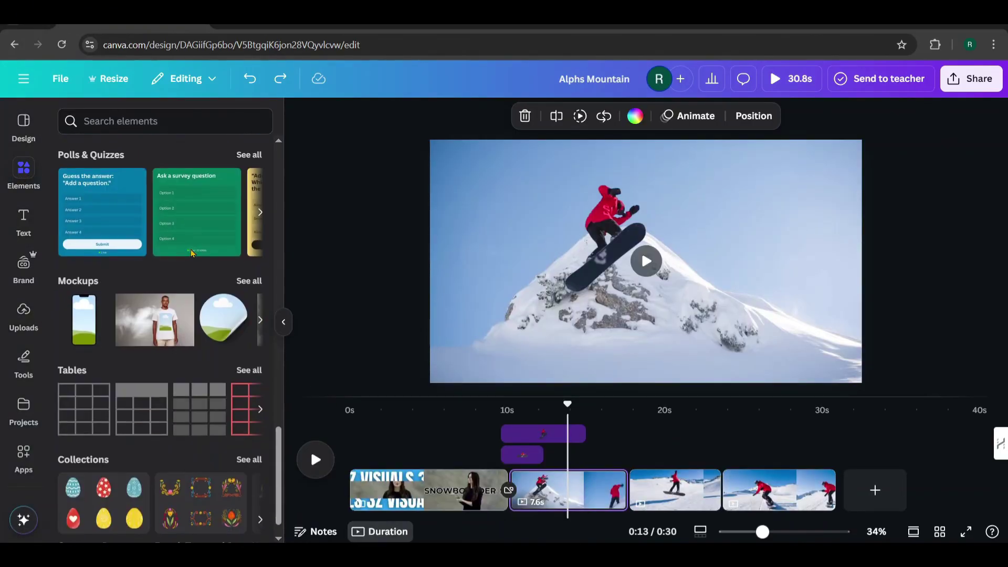
scroll(192, 254, "up", 5)
left_click(251, 258)
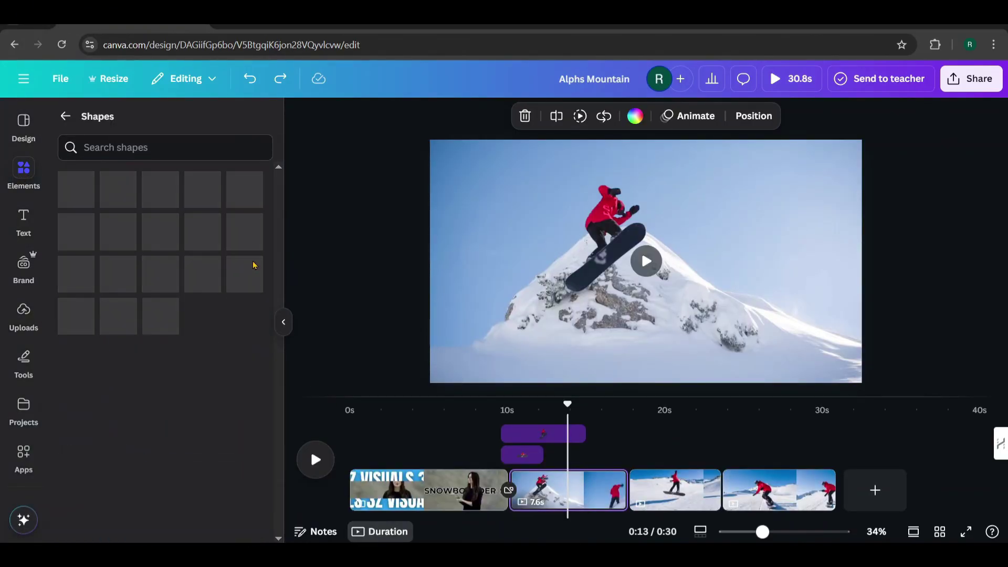
scroll(147, 413, "down", 1)
scroll(147, 413, "down", 3)
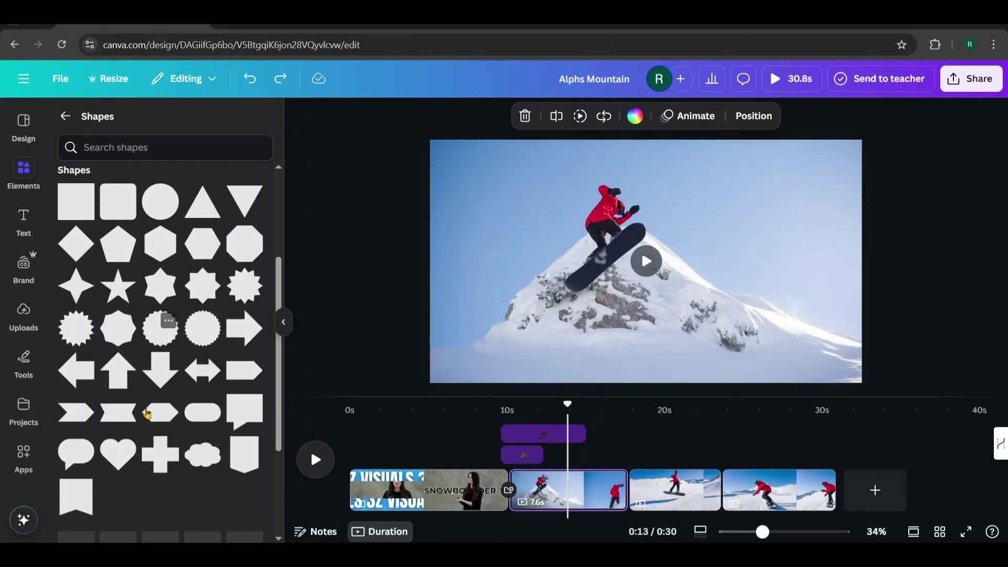
left_click(195, 419)
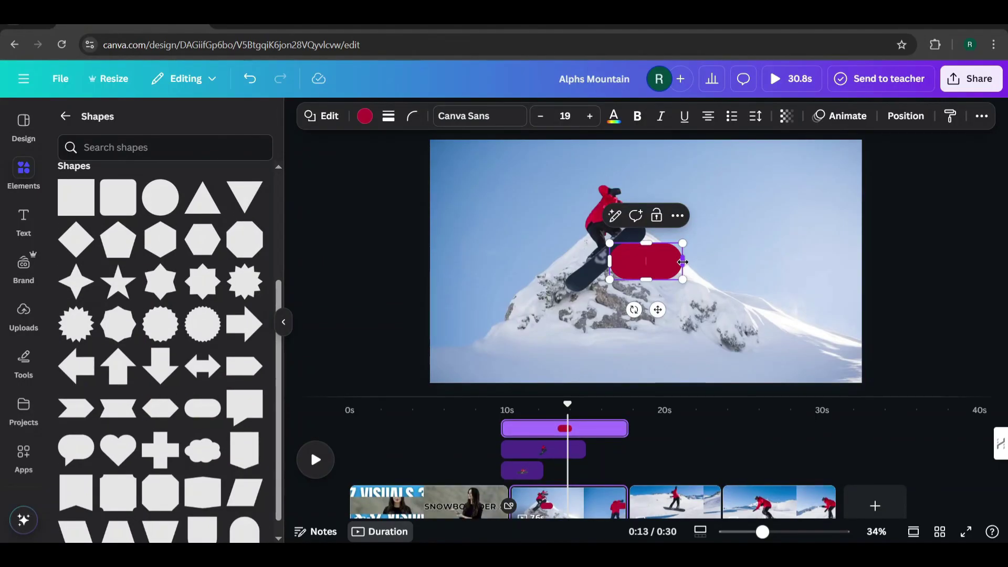
left_click_drag(683, 261, 812, 261)
left_click_drag(721, 310, 794, 384)
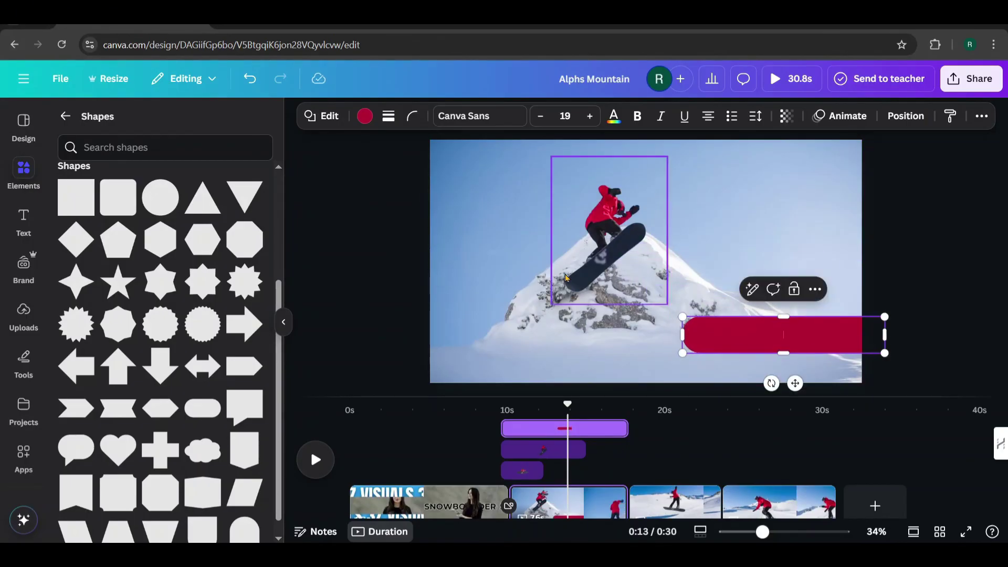
Fill the pill shape with white and give it a solid black border of weight 6
left_click(365, 116)
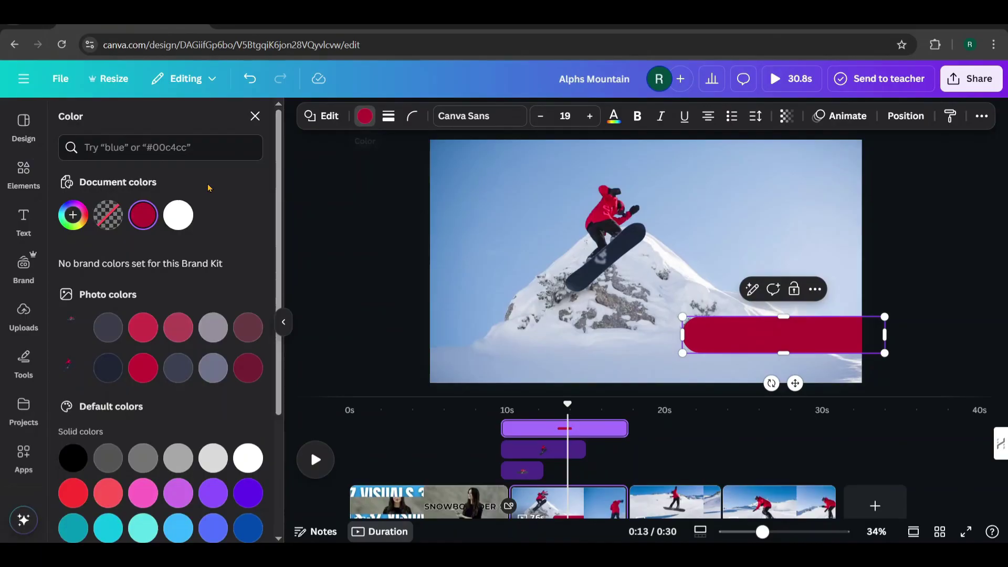
left_click(172, 220)
left_click(389, 117)
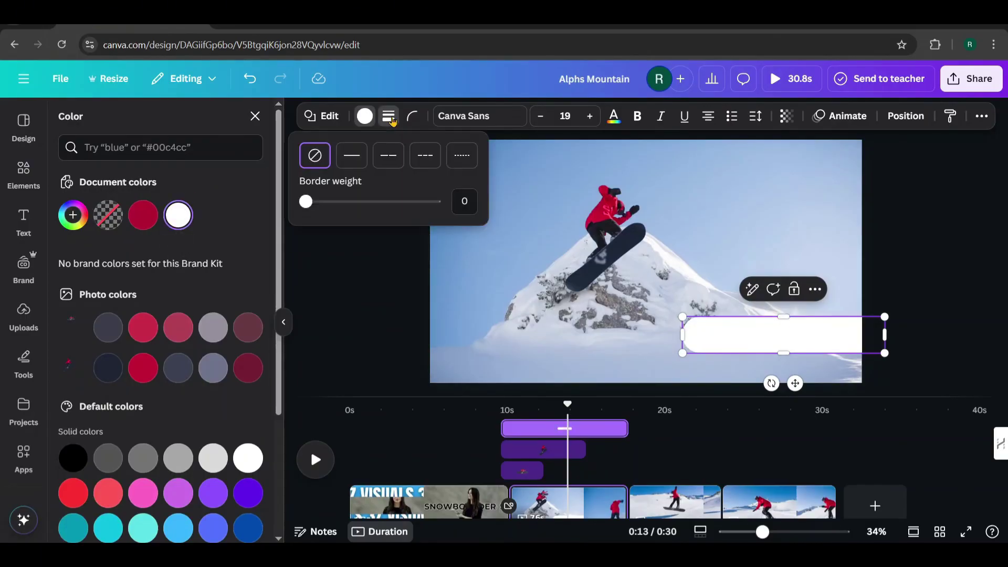
left_click(357, 158)
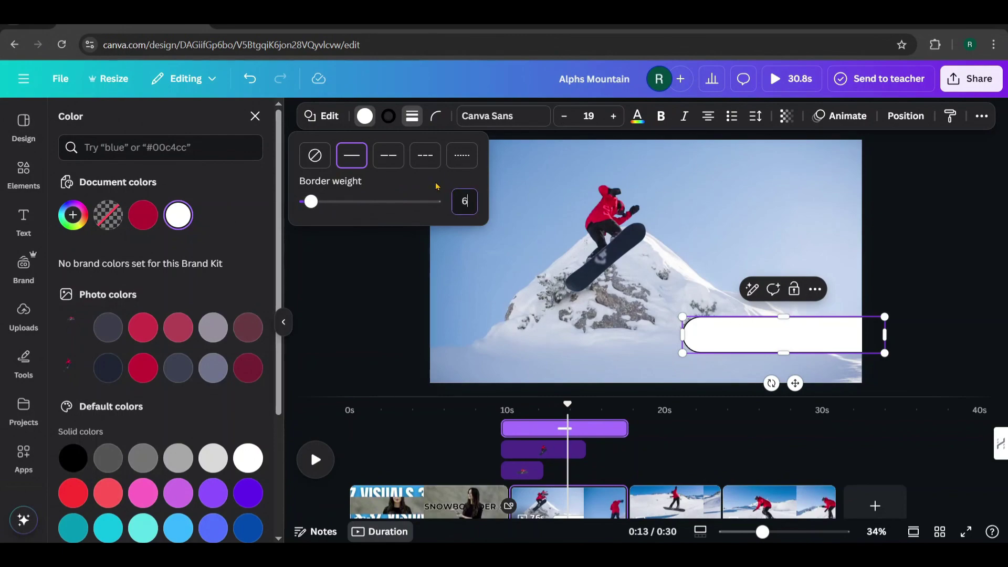
left_click(388, 116)
left_click(609, 237)
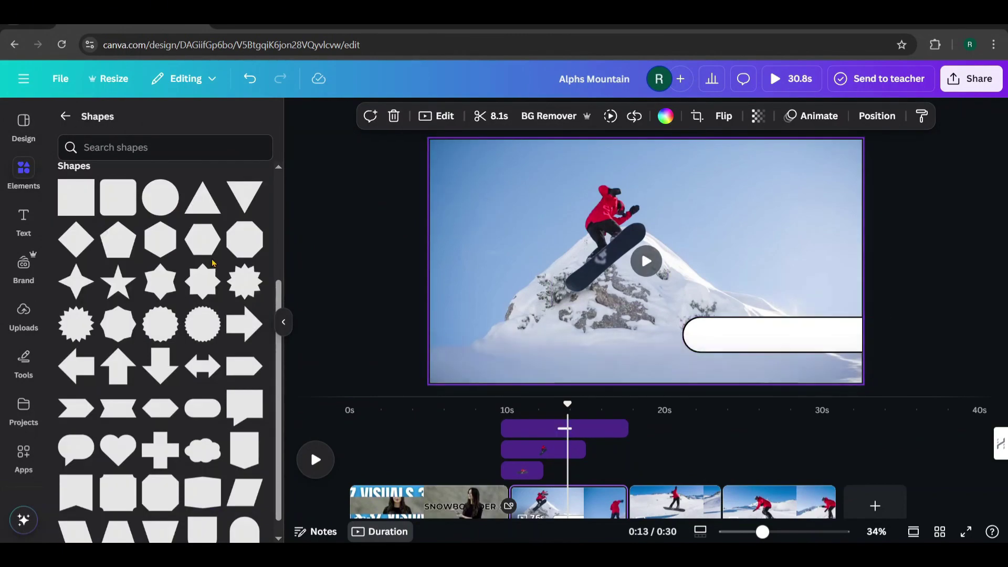
Add the heading "Alps Mountain Range", shrink it to font size 48, and place it on the white pill shape
left_click(24, 220)
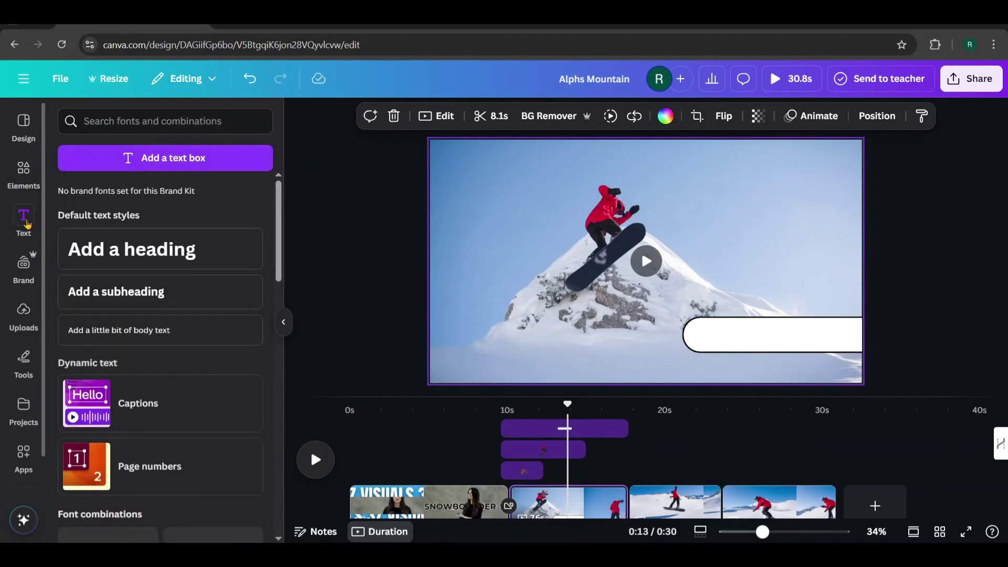
left_click(98, 249)
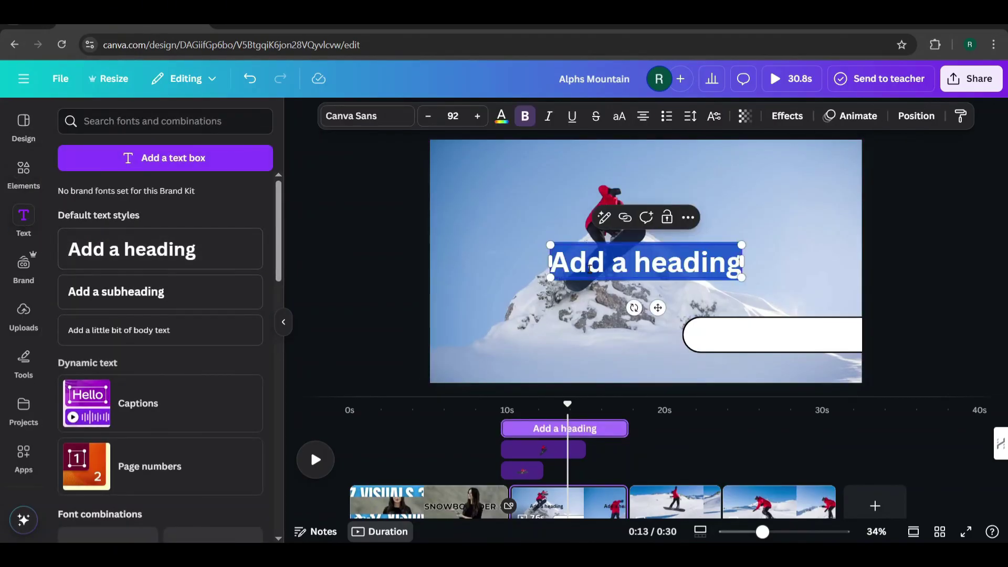
type("A")
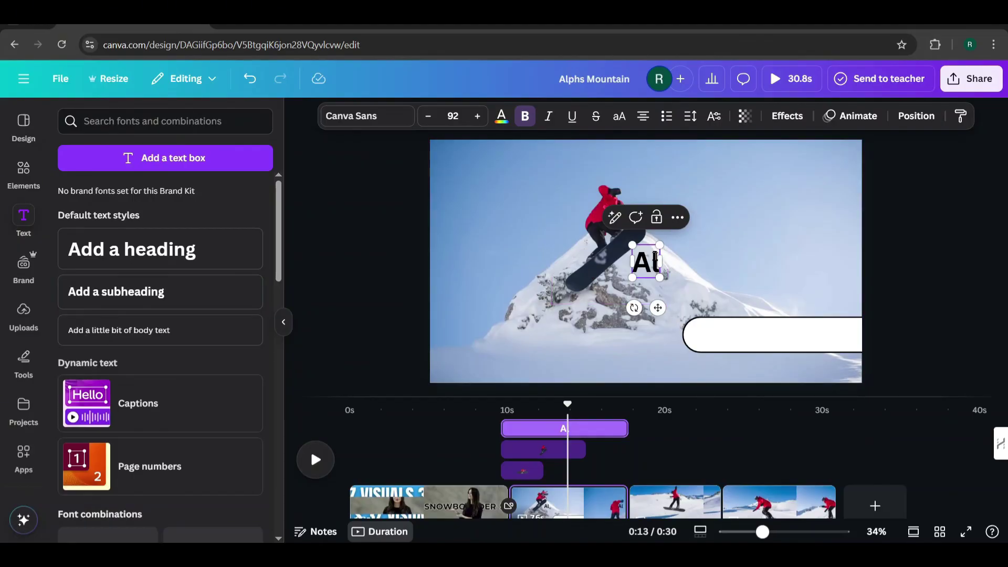
type("lps Mountain Range")
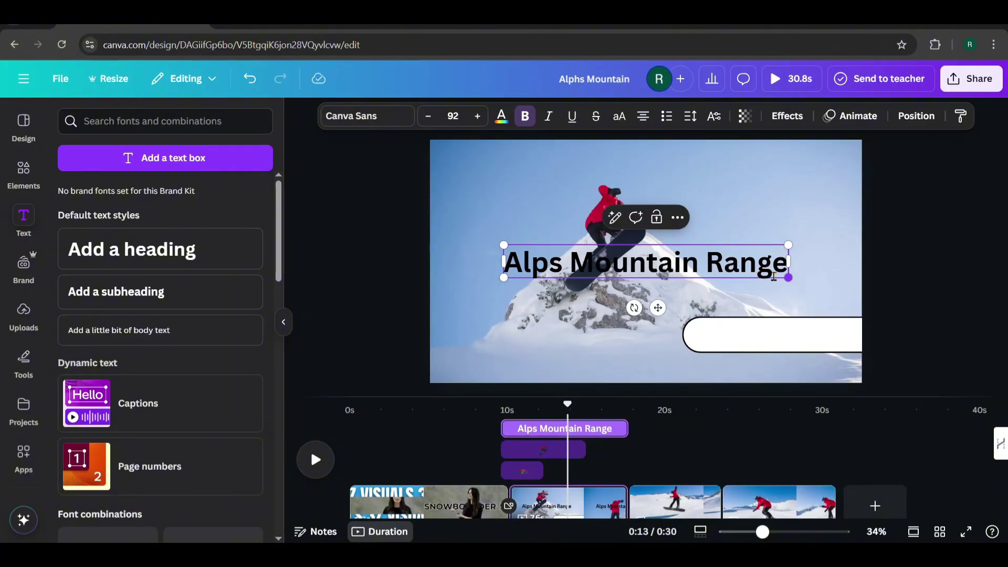
left_click_drag(787, 277, 651, 264)
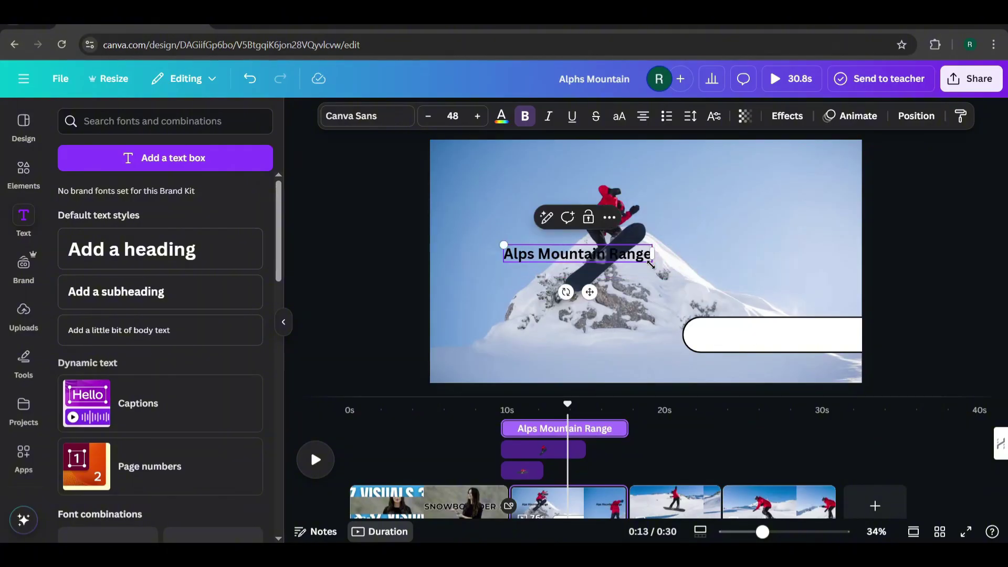
left_click_drag(594, 294, 779, 371)
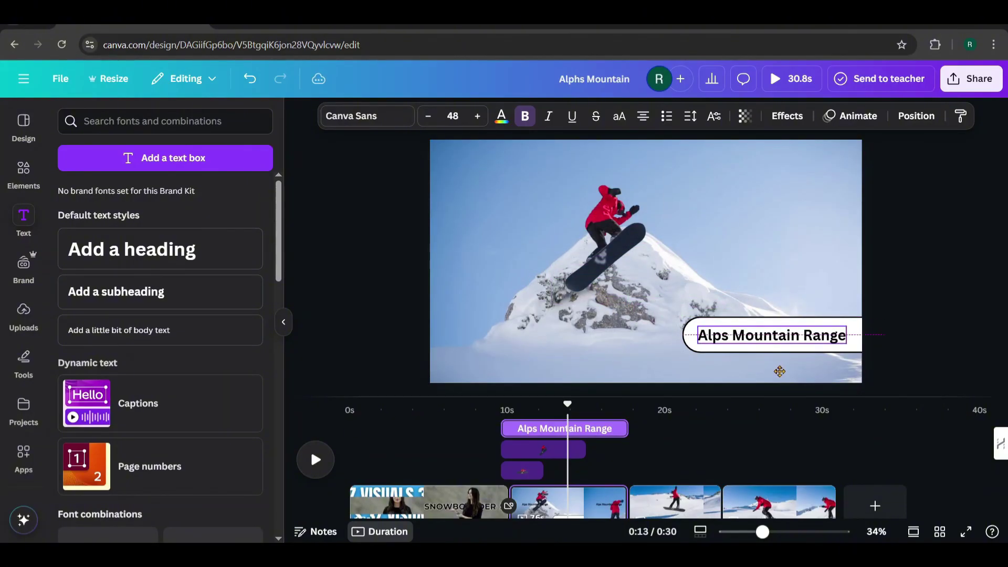
Make the white pill shape behind the heading partly transparent
left_click(725, 303)
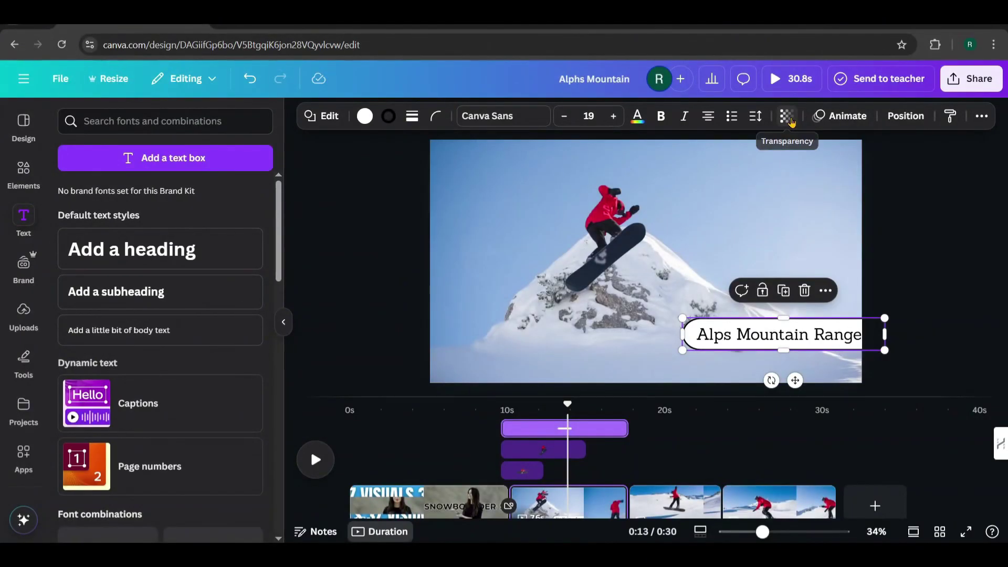
left_click(788, 117)
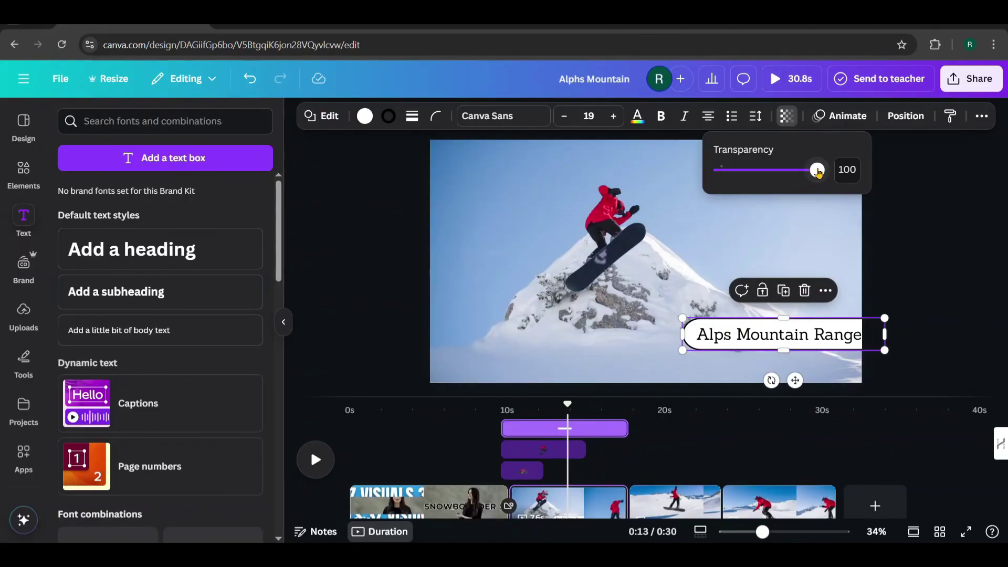
left_click_drag(807, 172, 784, 172)
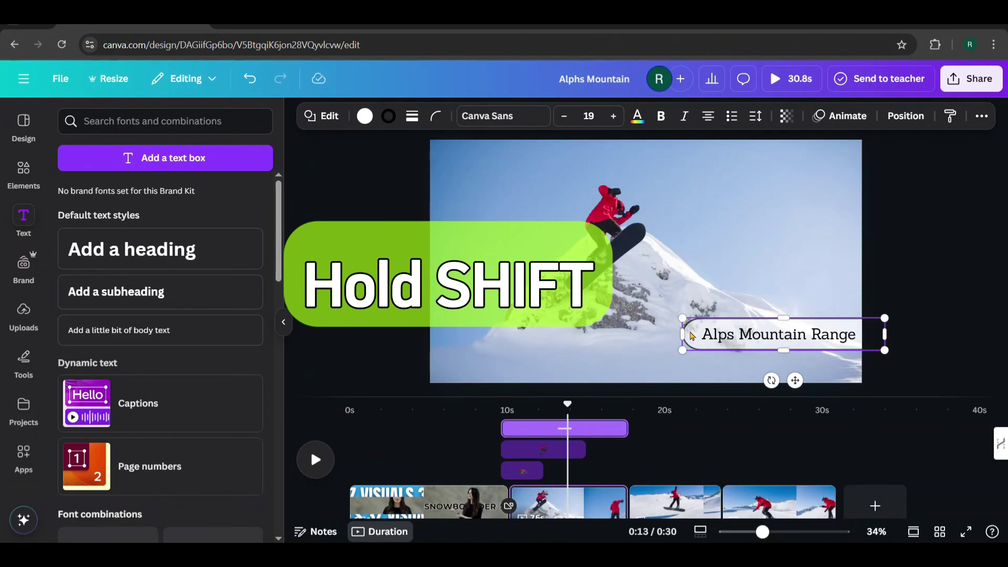
Group the heading with the pill shape and trim the group's timing to run from about 12.4 s to 17.4 s
left_click(732, 336, "shift")
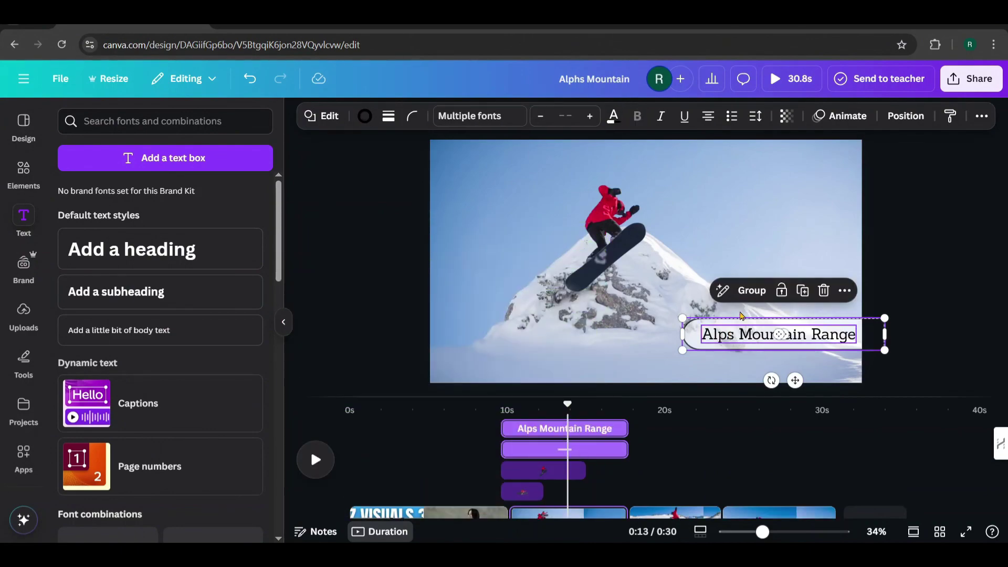
left_click(752, 290)
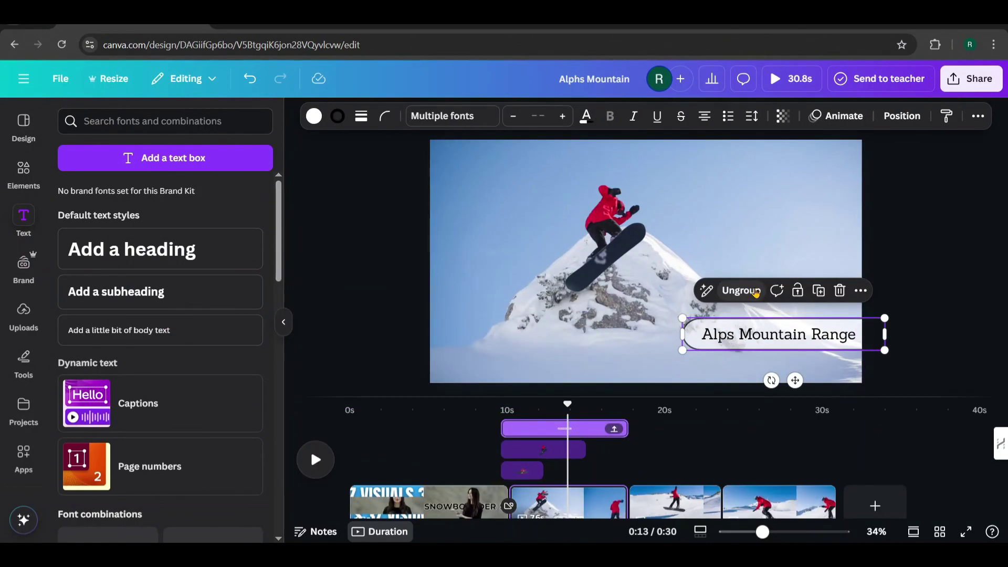
left_click_drag(503, 429, 544, 429)
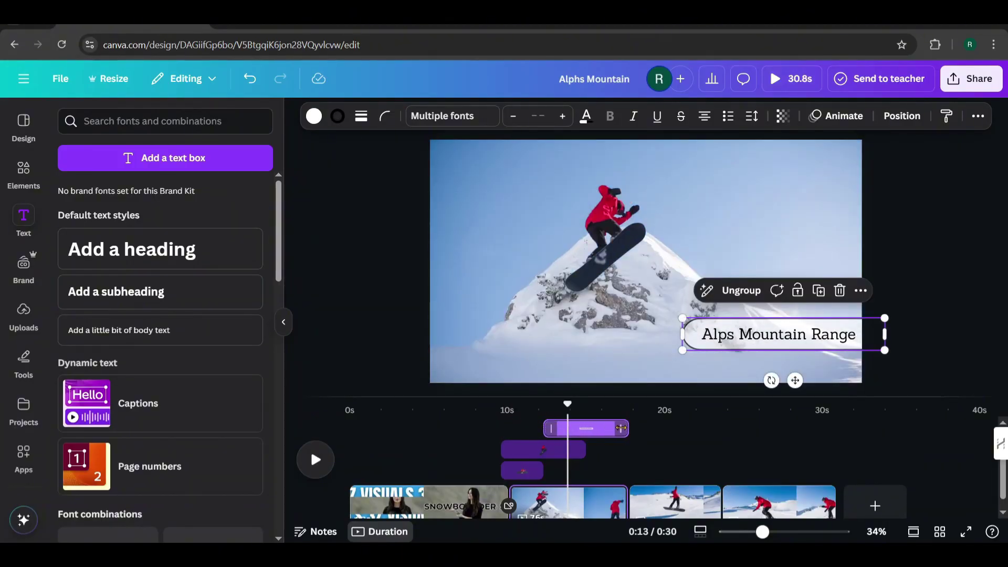
left_click_drag(621, 428, 619, 430)
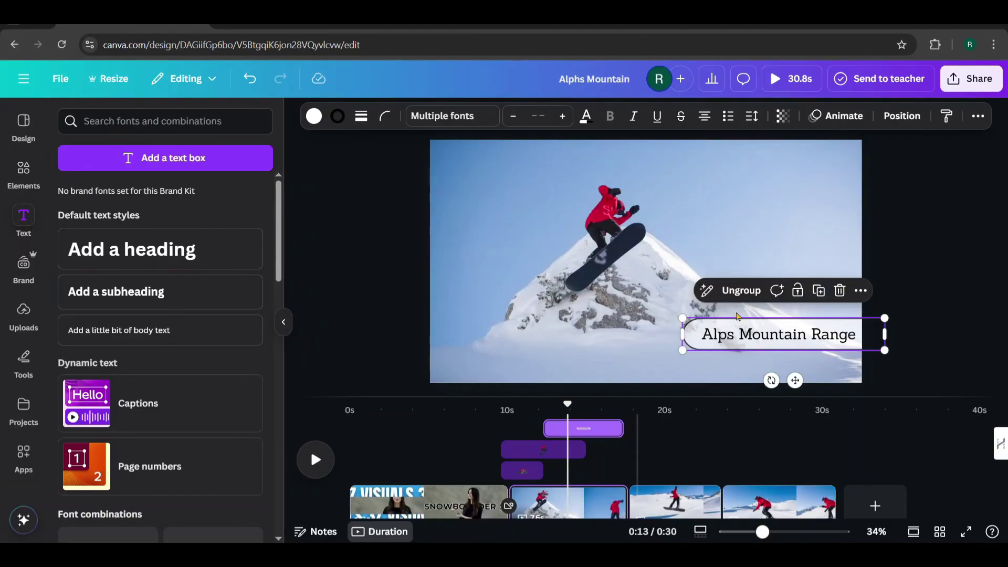
Apply the Baseline animation to the caption group on both enter and exit, with leftward direction and the exit animation reversed
left_click(845, 114)
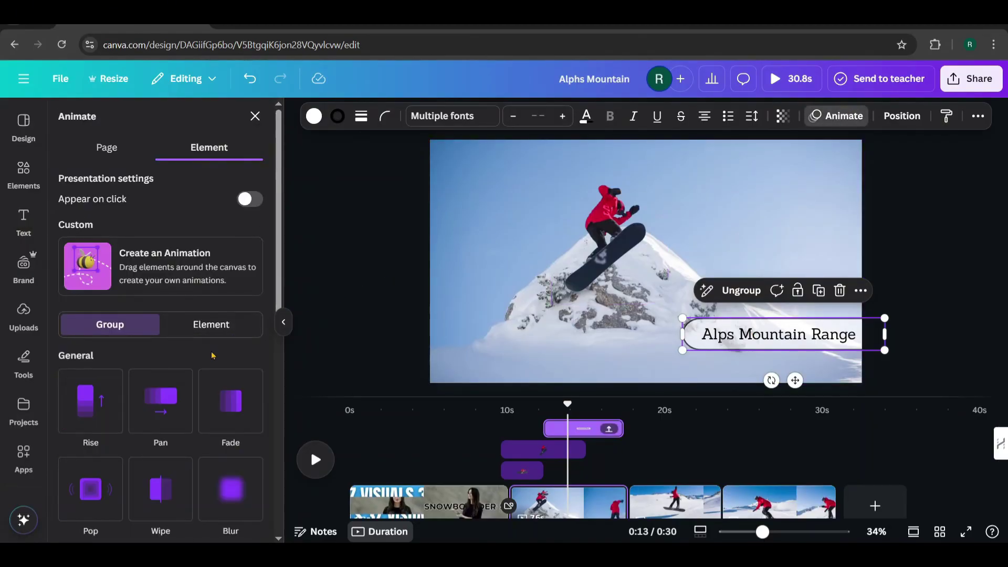
scroll(241, 305, "down", 5)
left_click(240, 287)
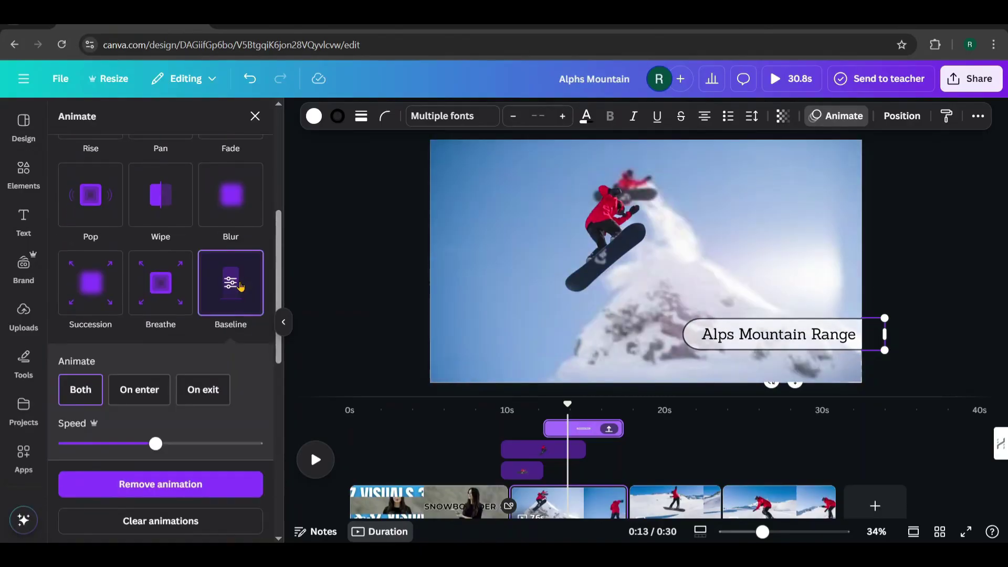
scroll(148, 359, "down", 2)
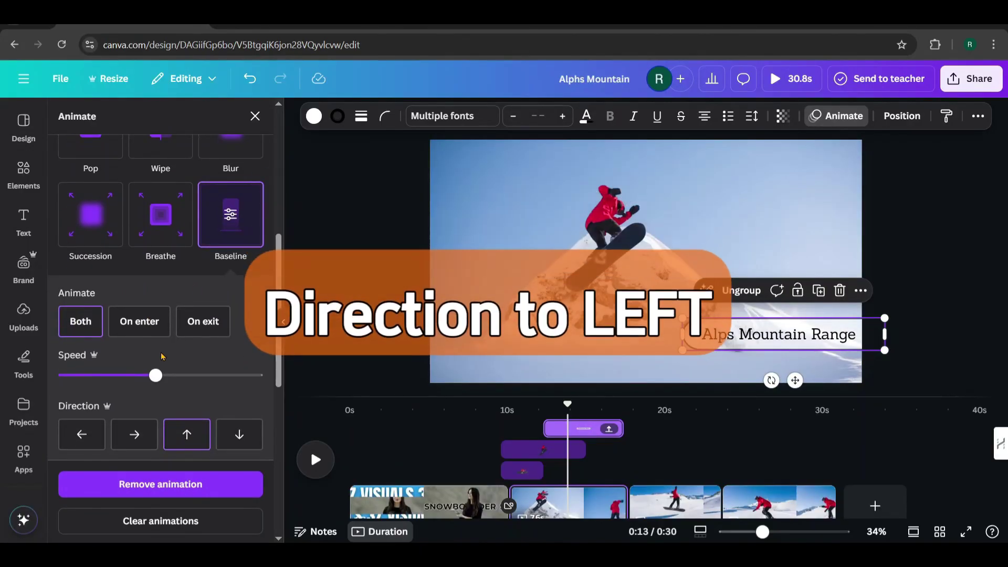
left_click(81, 423)
scroll(141, 389, "down", 2)
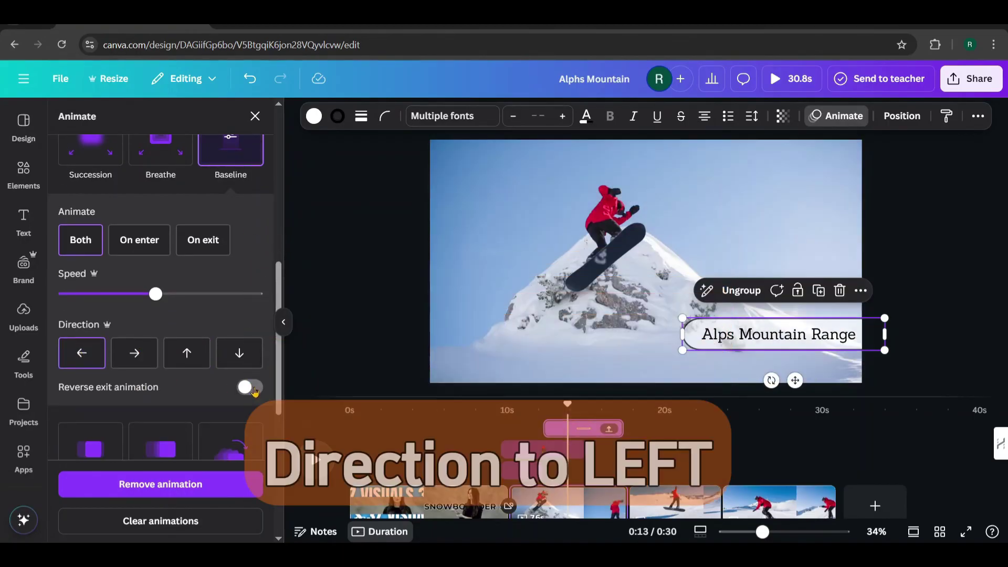
left_click(250, 387)
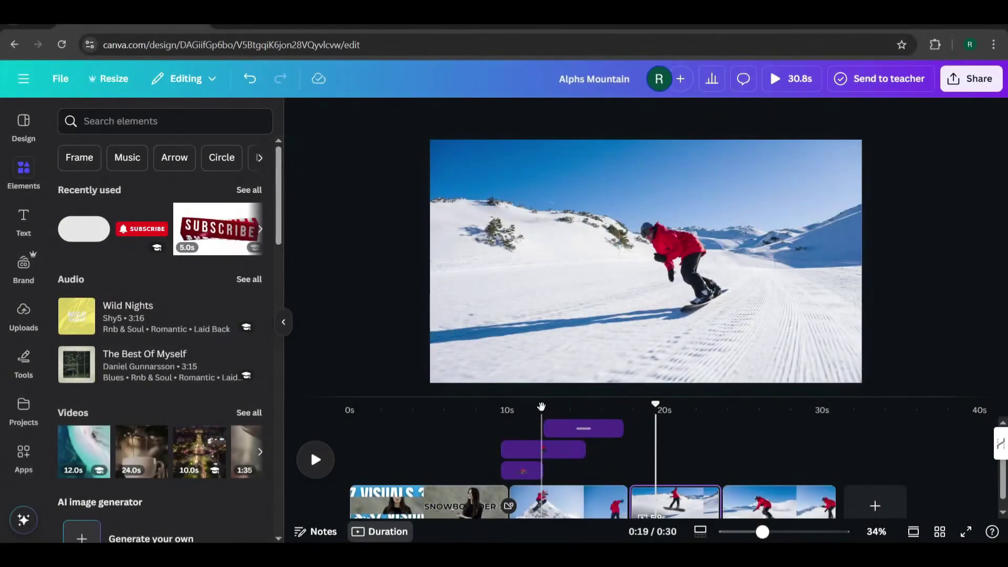
Search the audio elements for "bell" and add the Multimedia 178 sound at about 12 s on the timeline
left_click(541, 410)
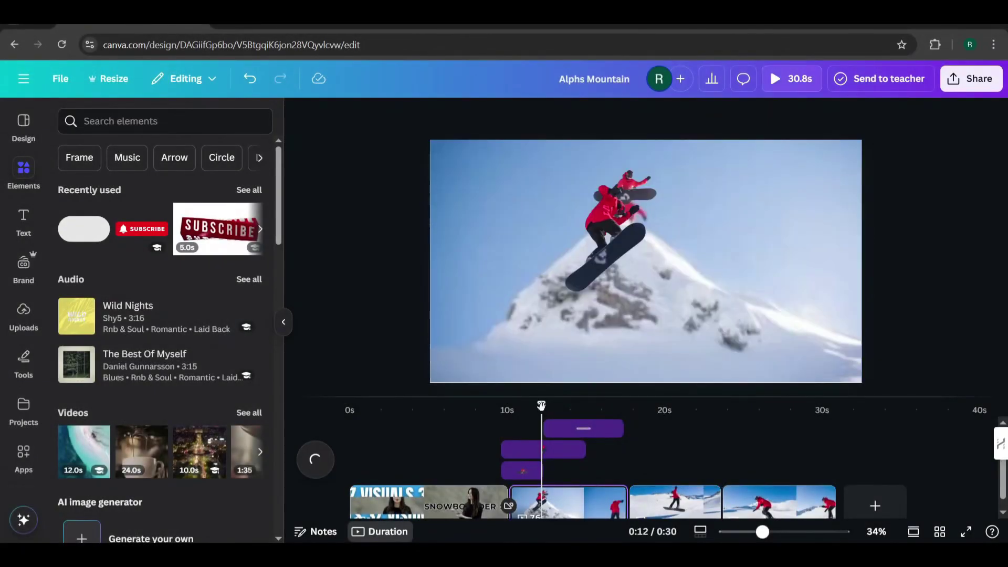
left_click(111, 126)
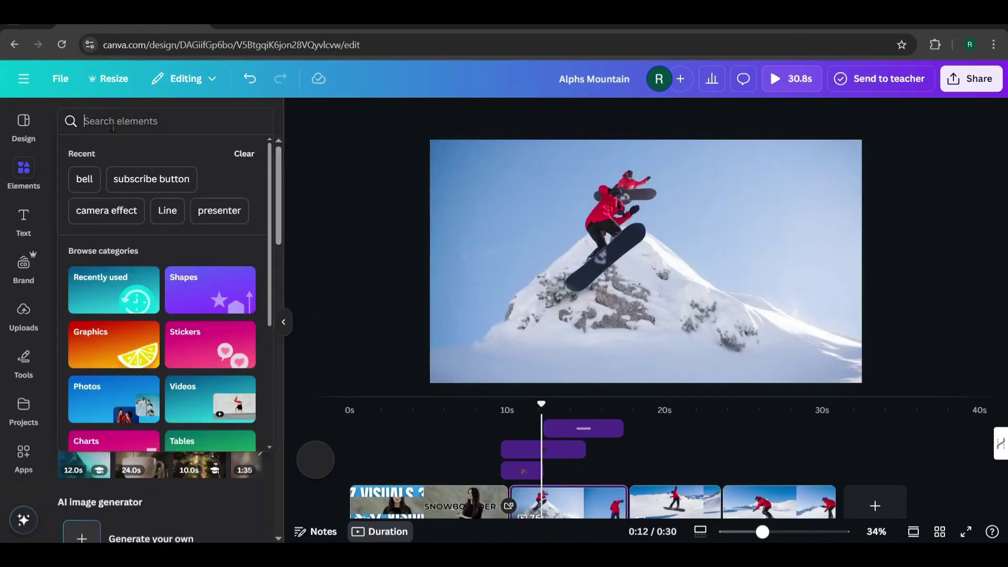
type("bell")
key("Return")
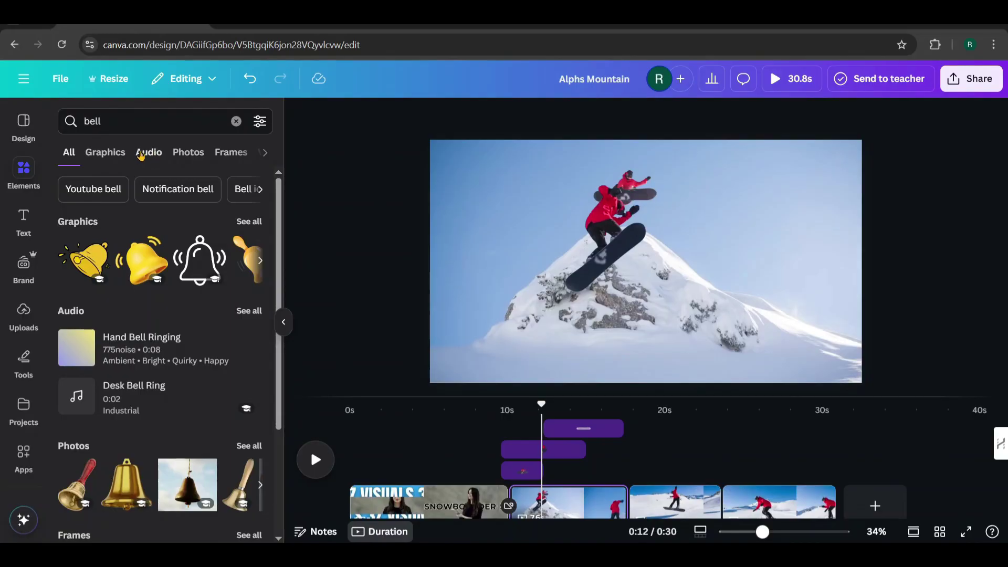
left_click(147, 153)
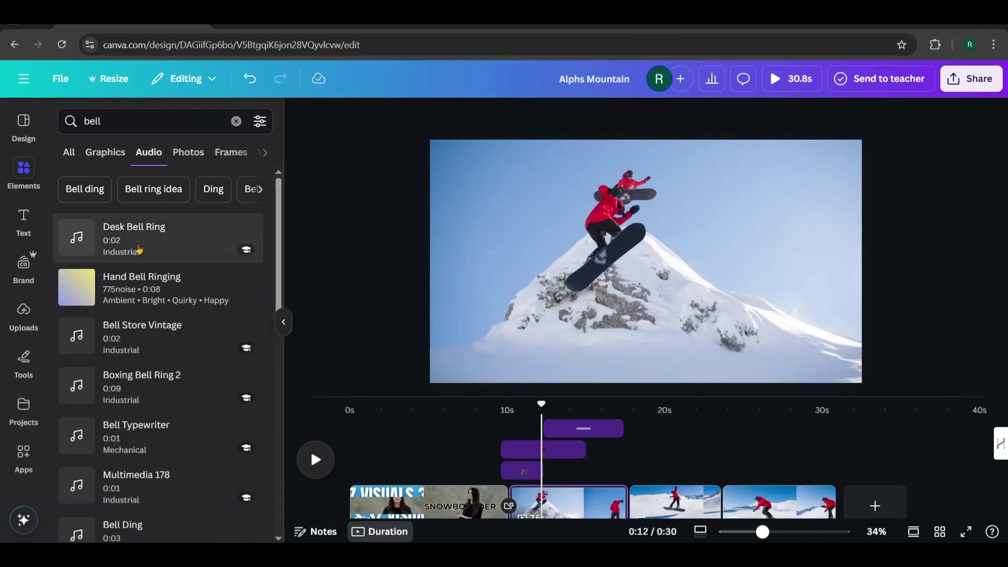
scroll(126, 313, "down", 1)
scroll(126, 313, "down", 2)
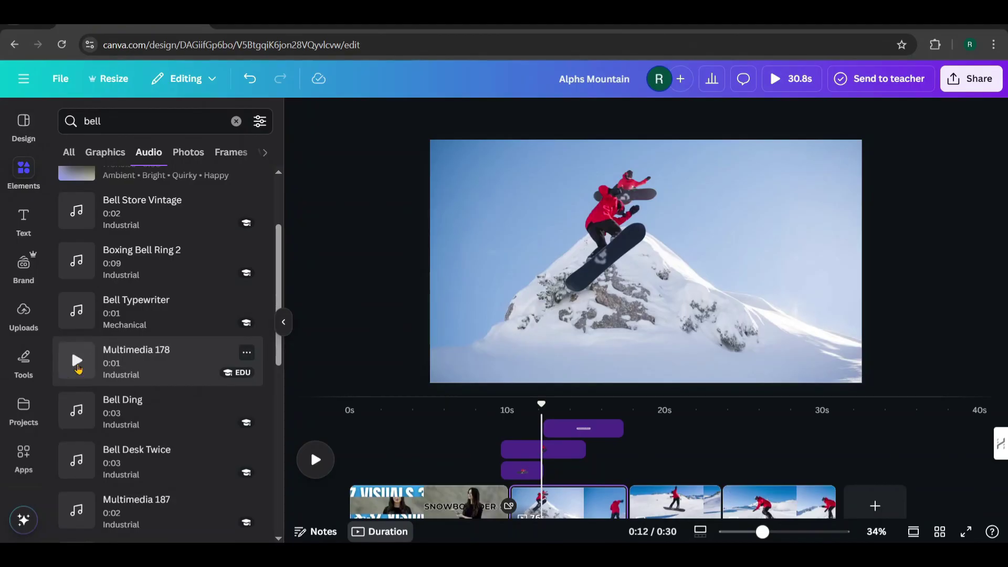
left_click(143, 367)
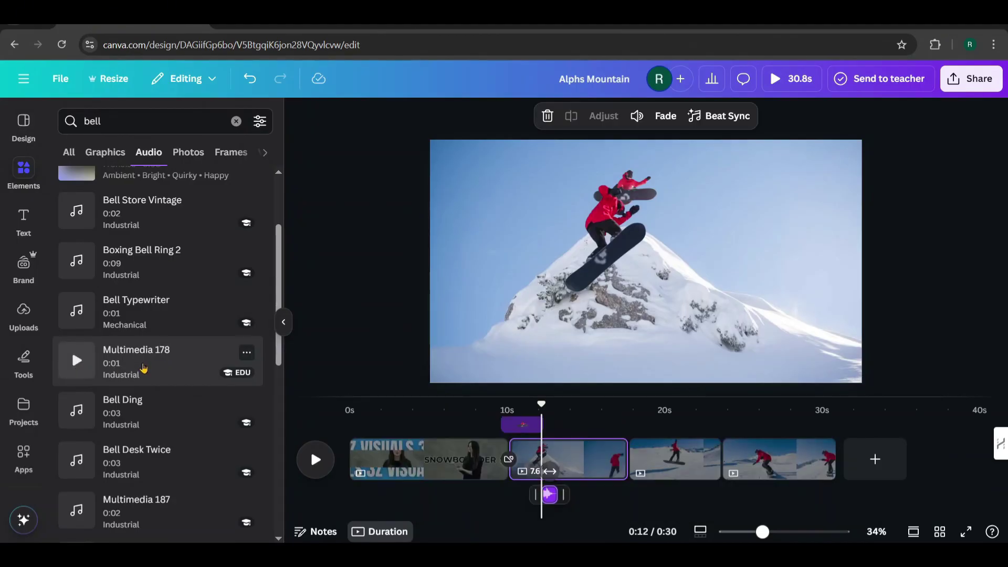
Preview the bell sound against the caption's entrance and line it up with the start of the caption
left_click(420, 454)
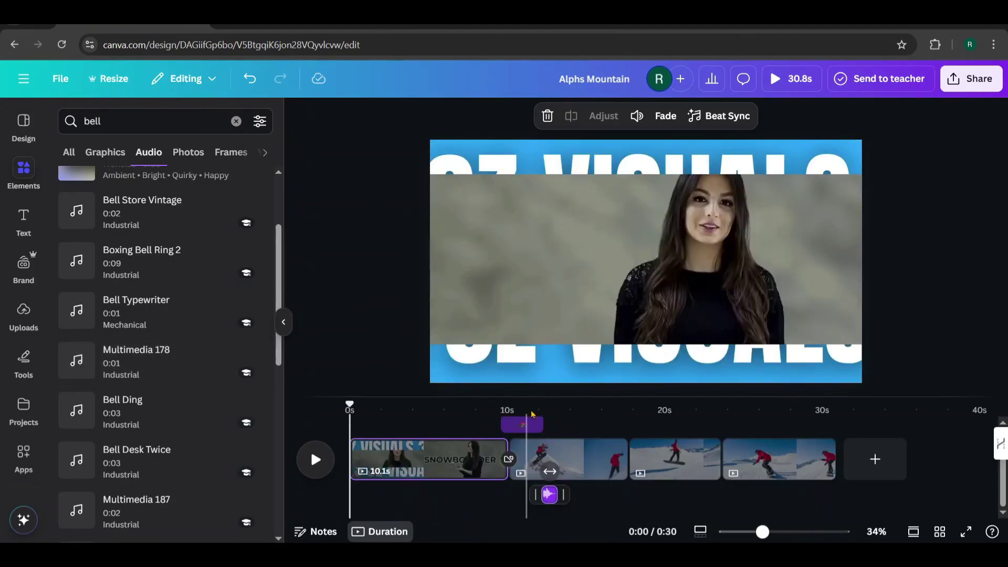
mouse_move(547, 425)
left_click(543, 363)
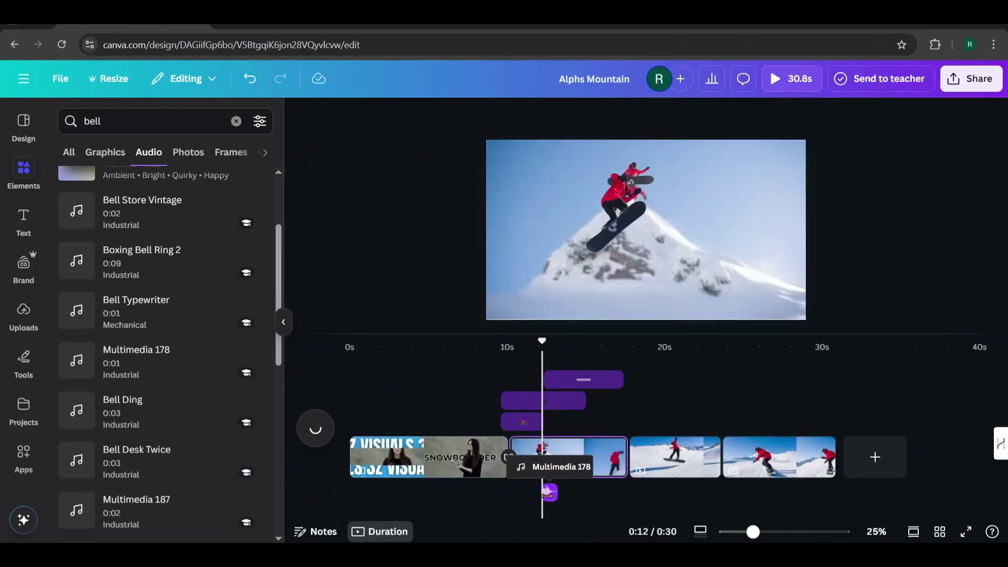
left_click(549, 492)
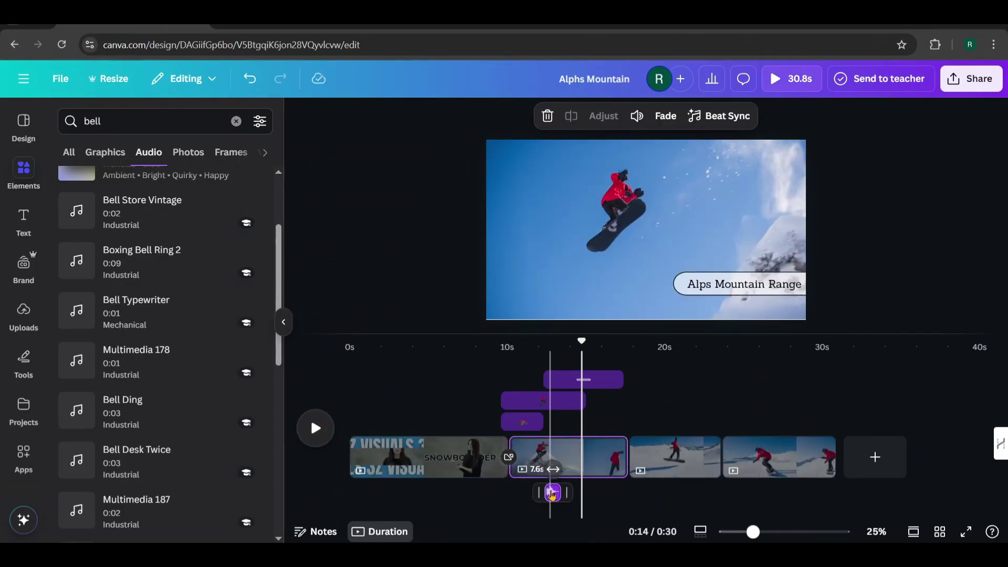
left_click(556, 495)
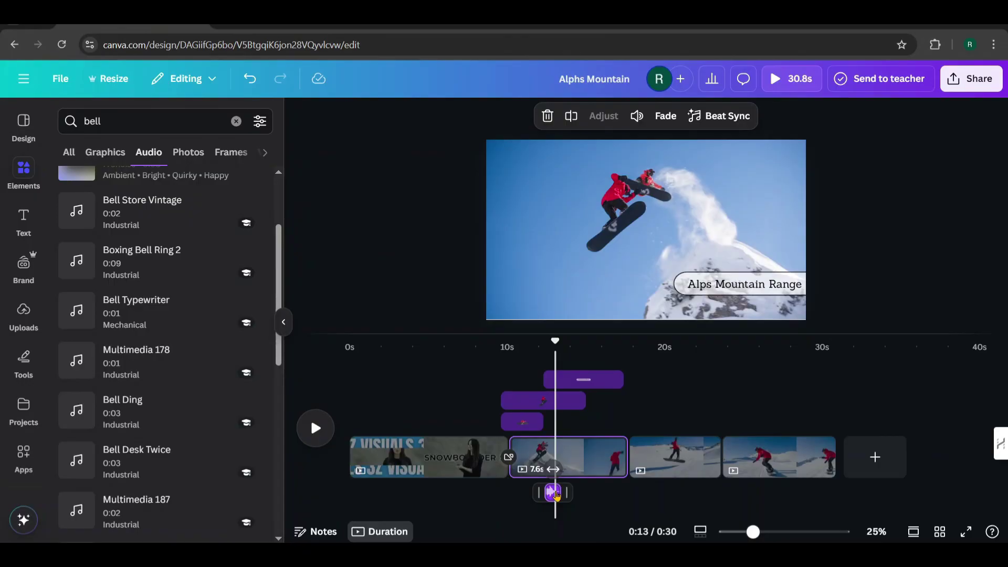
Lower the bell sound's volume to about 46 and play the video from just before the caption appears
left_click(637, 117)
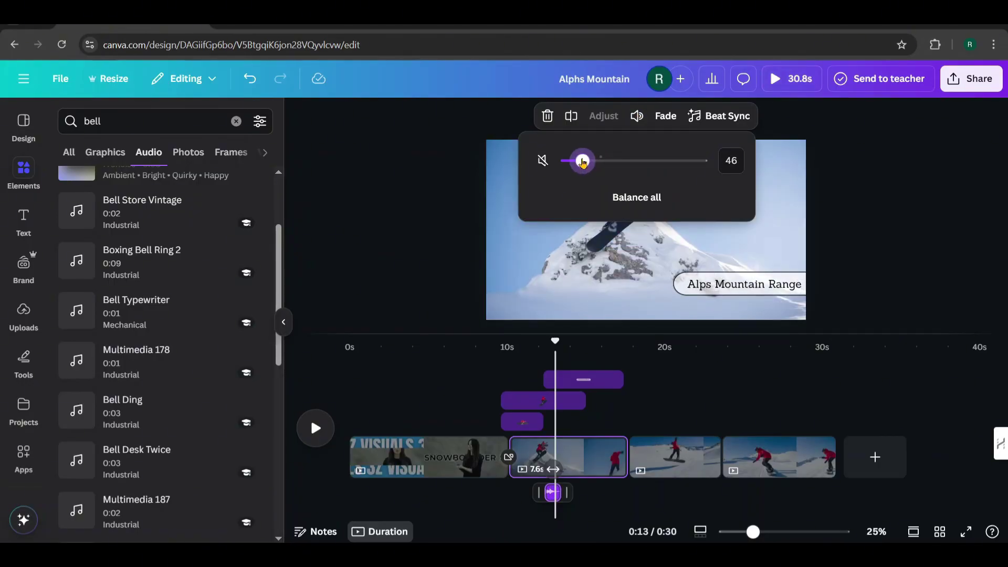
left_click(542, 363)
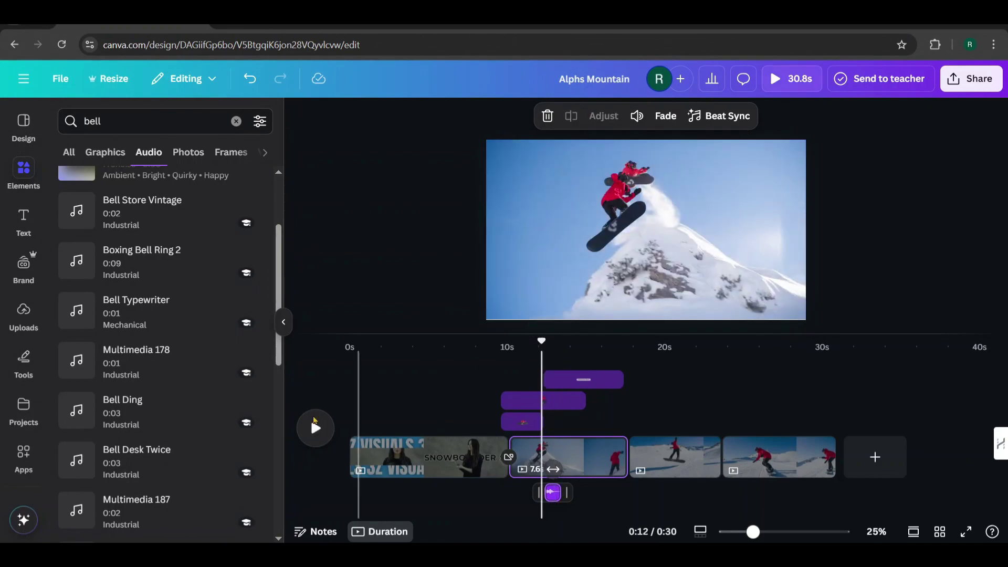
left_click(314, 431)
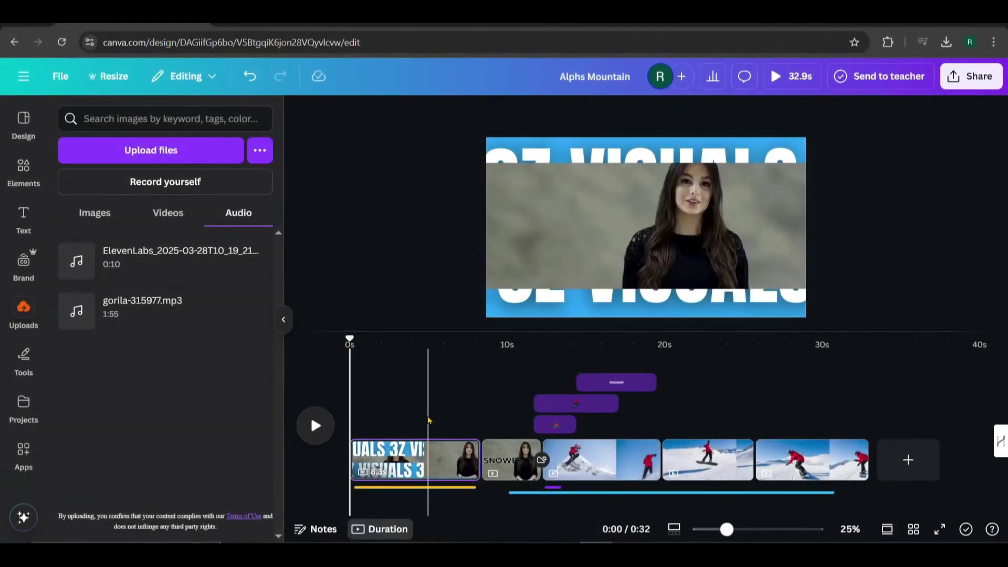
Examine the voiceover track under the intro and the background music track, then return the playhead to the video's start
left_click(418, 488)
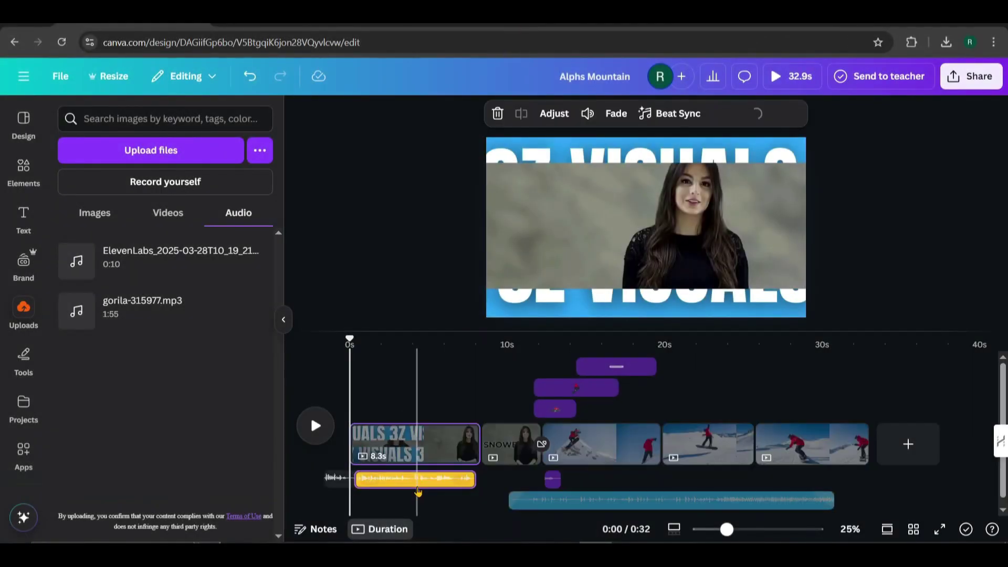
left_click(548, 501)
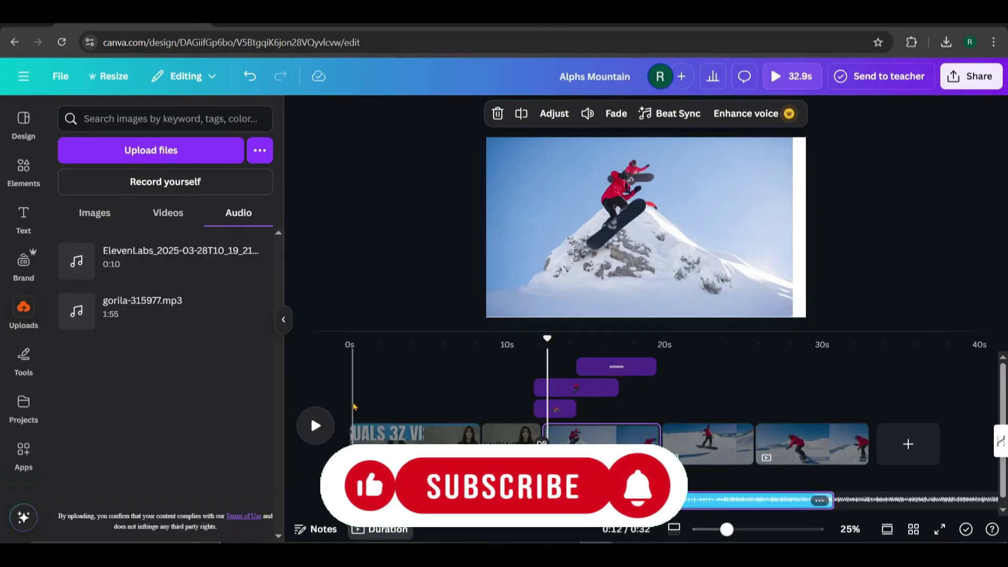
left_click(356, 406)
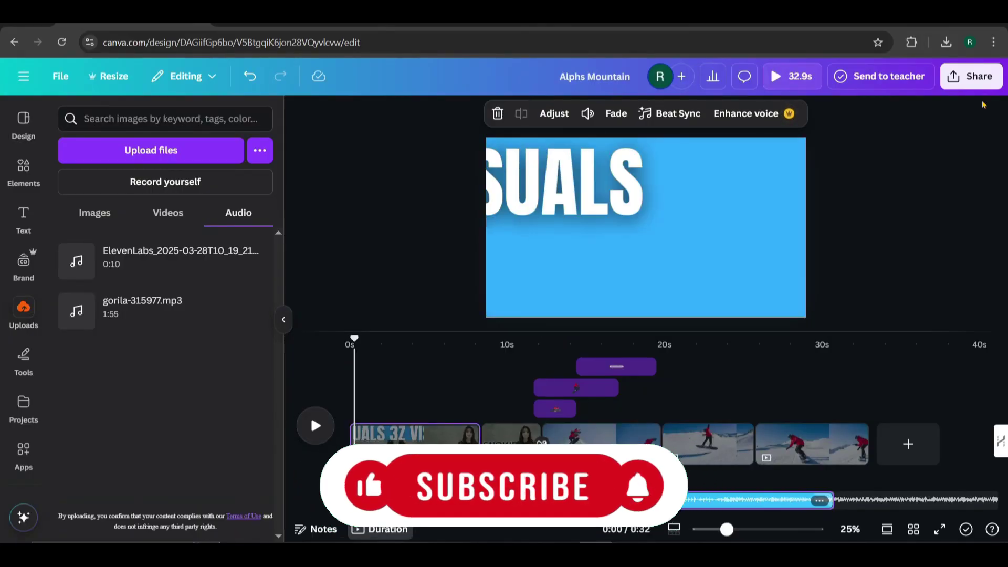
Download the finished design as an MP4 video
left_click(977, 83)
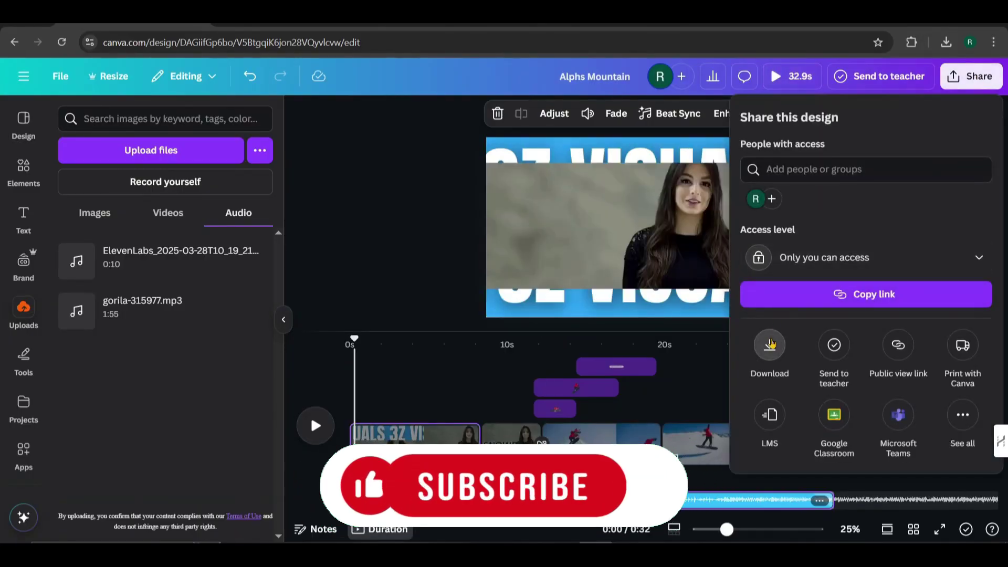
left_click(770, 345)
left_click(830, 350)
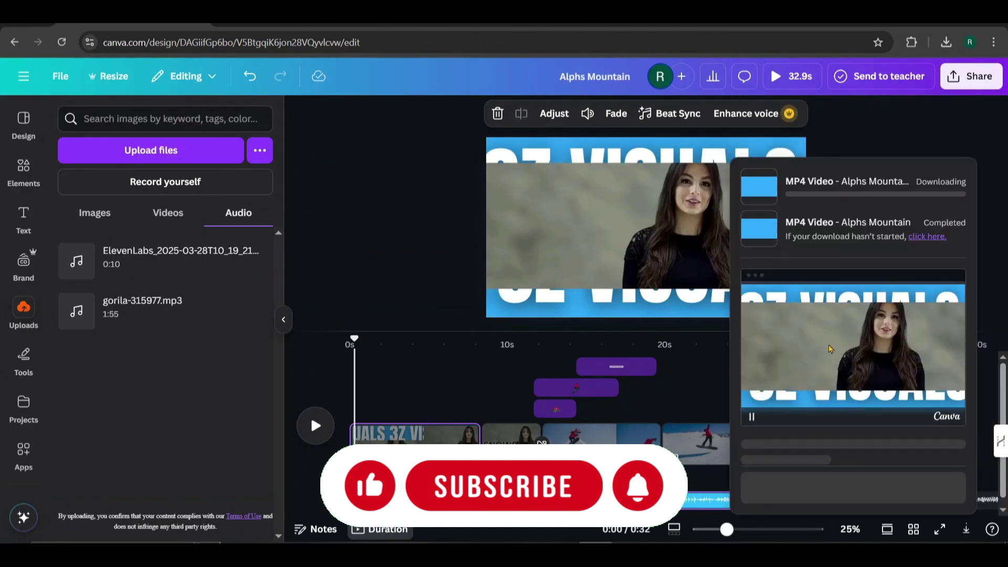